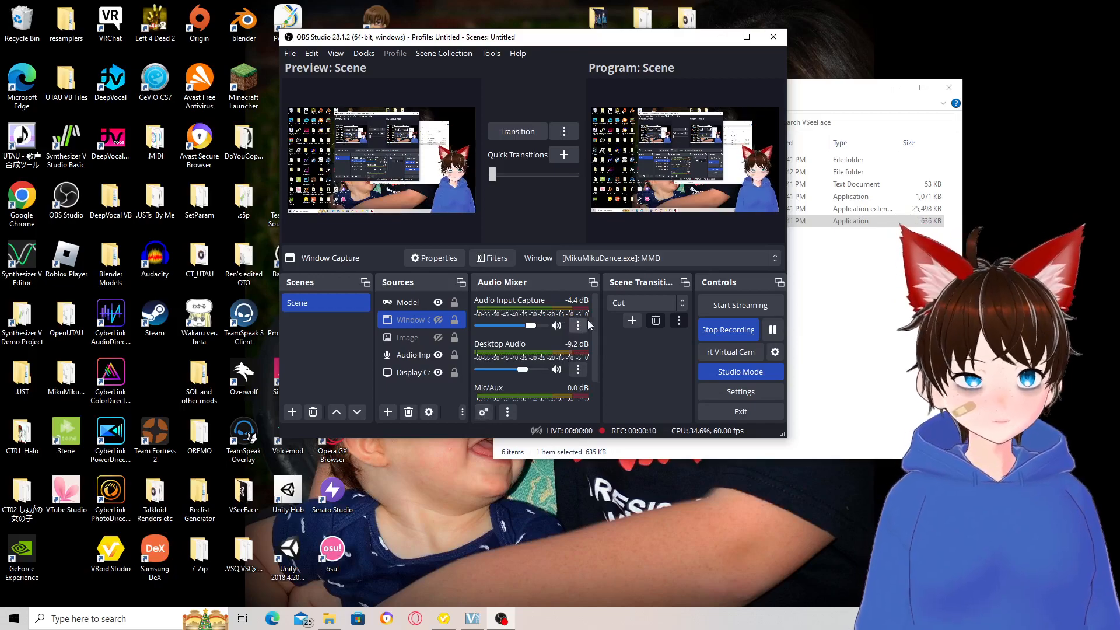
Minimise the OBS Studio window and switch to VRoid Studio with the Hikarino model.
scroll(531, 344, "down", 1)
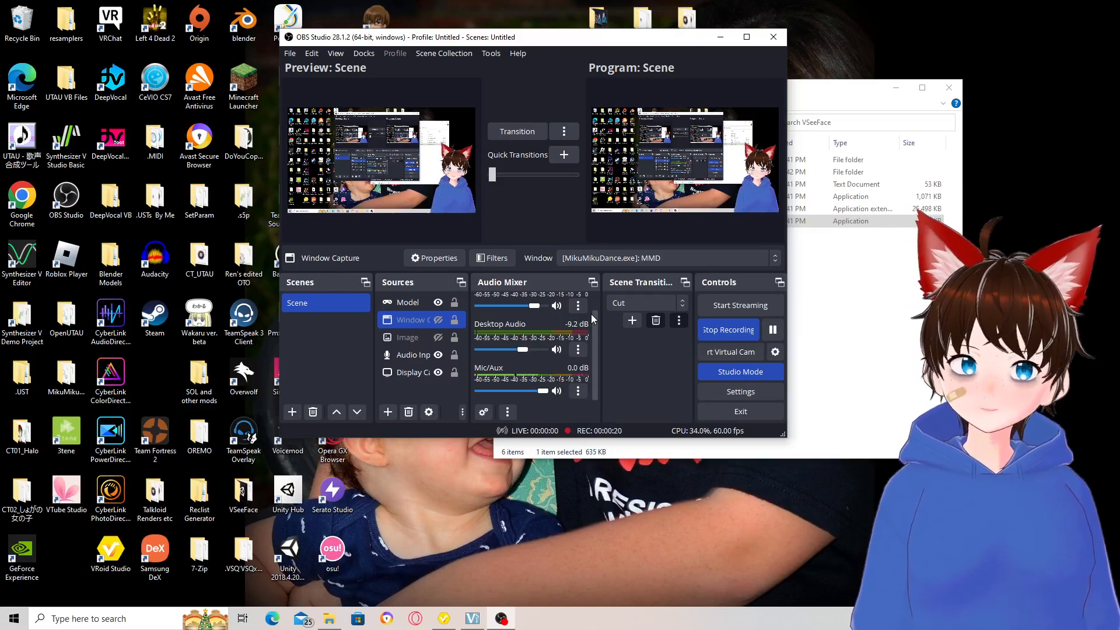
left_click(720, 37)
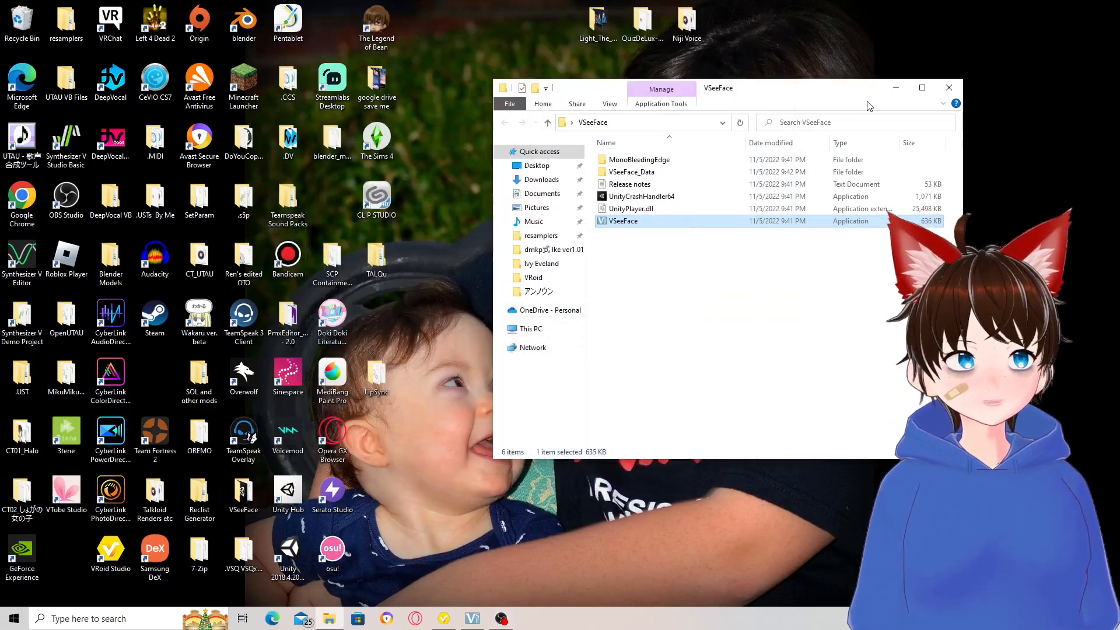
left_click(444, 619)
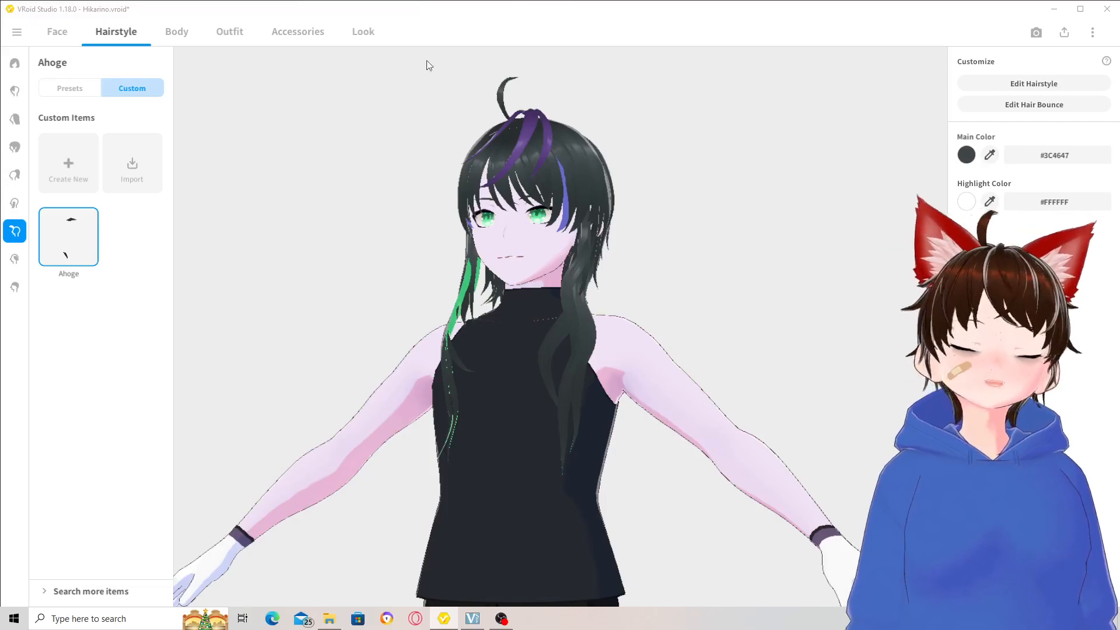
mouse_move(377, 252)
right_mouse_down()
mouse_move(401, 263)
mouse_move(382, 262)
right_mouse_up()
left_click(416, 613)
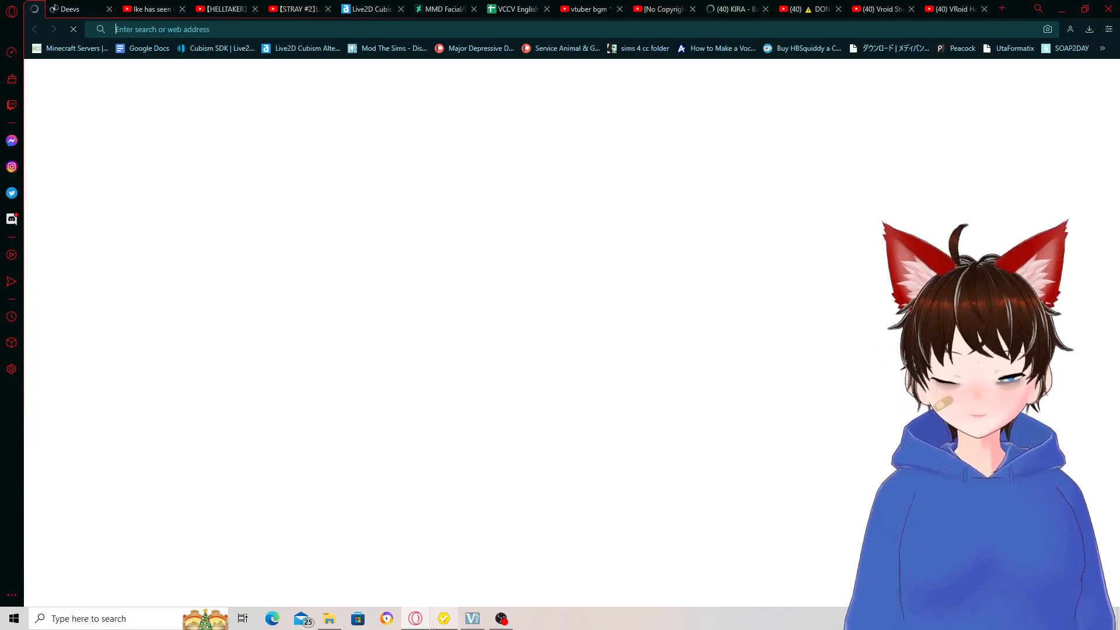
left_click(444, 618)
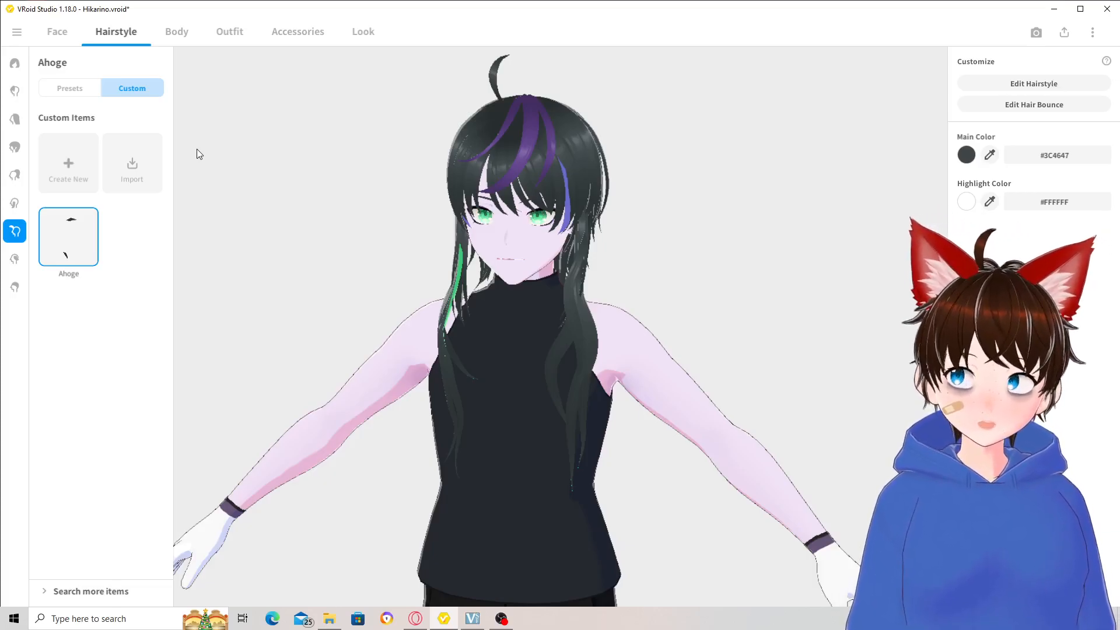
left_click(416, 619)
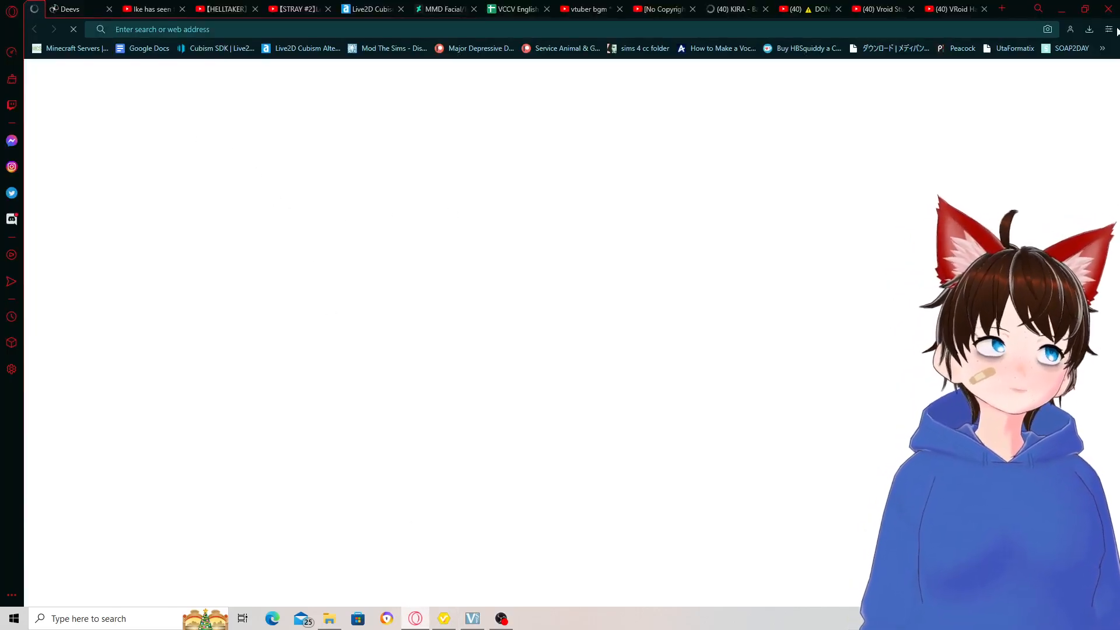
left_click(1109, 9)
left_click(610, 337)
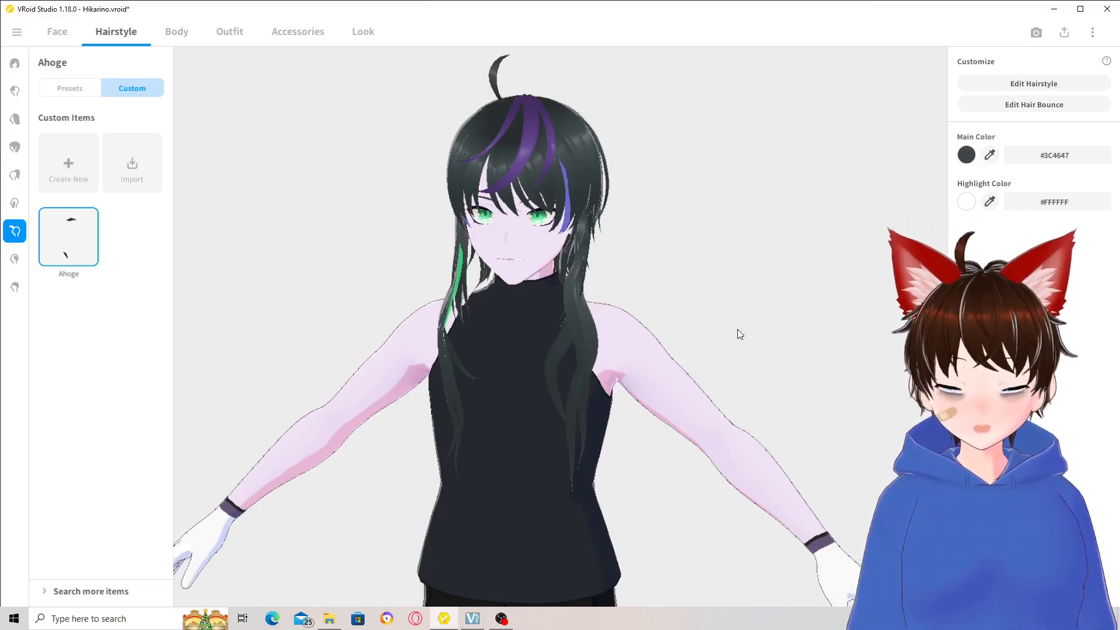
Open the Extra hair category and apply the first custom Extra item to the model.
mouse_move(738, 326)
left_mouse_down()
mouse_move(734, 291)
mouse_move(746, 296)
mouse_move(711, 268)
mouse_move(543, 302)
left_mouse_up()
left_click_drag(635, 275, 705, 265)
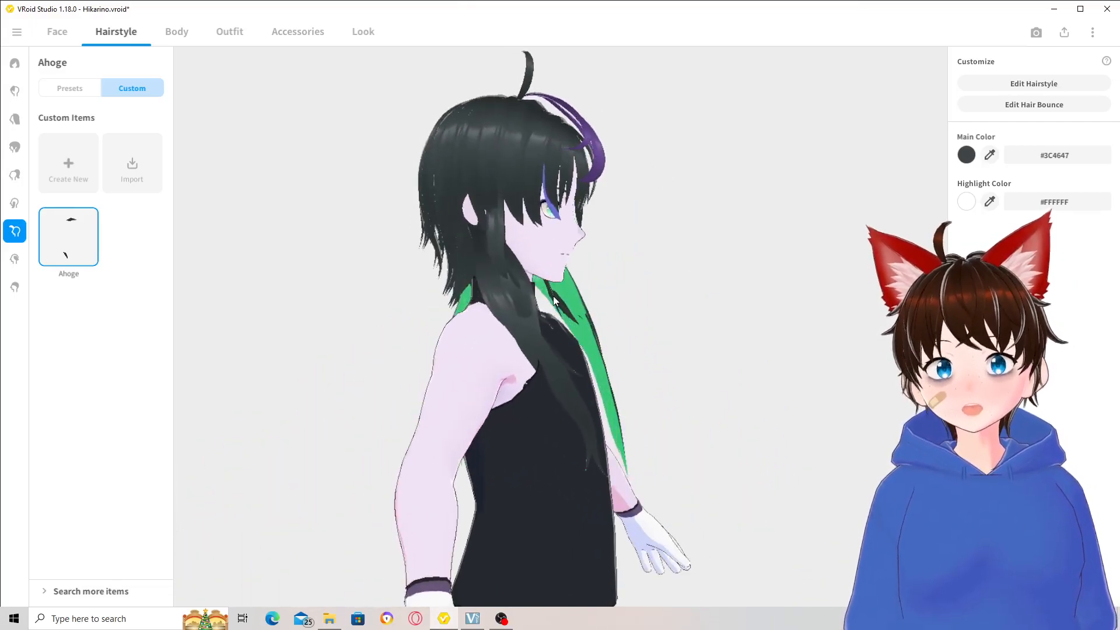
left_click_drag(594, 297, 606, 263)
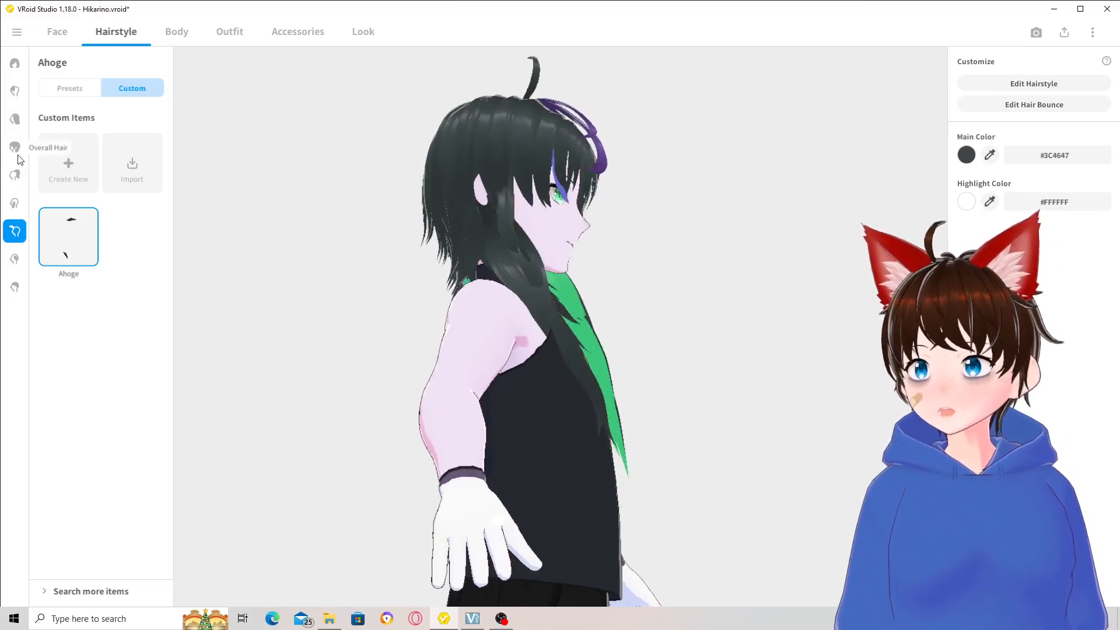
left_click(15, 259)
left_click(132, 238)
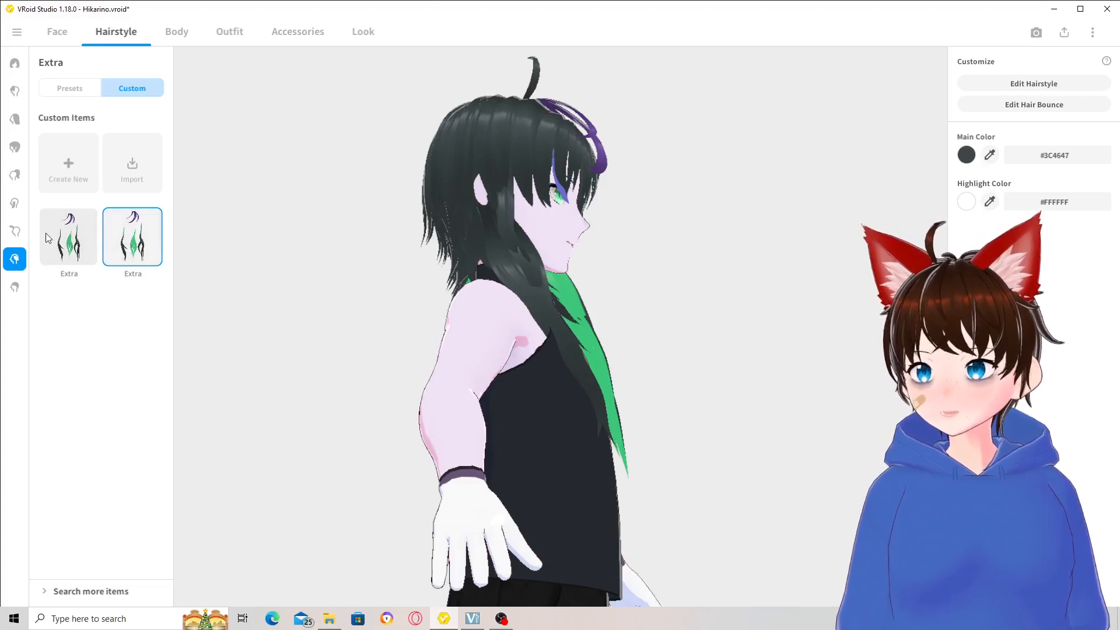
left_click(76, 237)
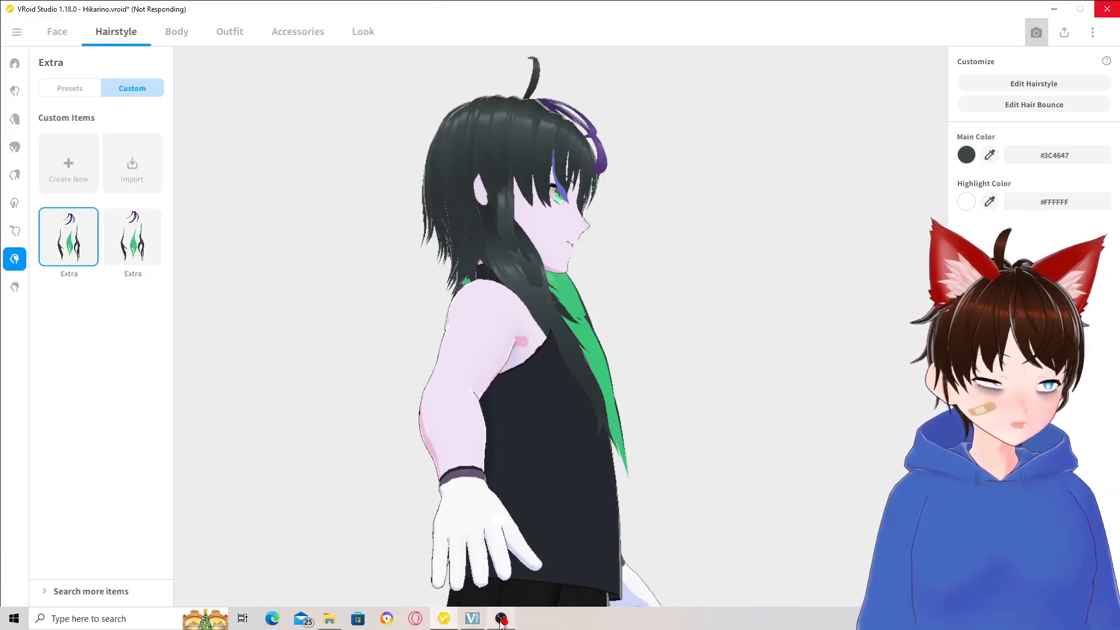
Open the Photo Booth and set Poses & Animations to Posing.
mouse_move(501, 622)
mouse_move(500, 560)
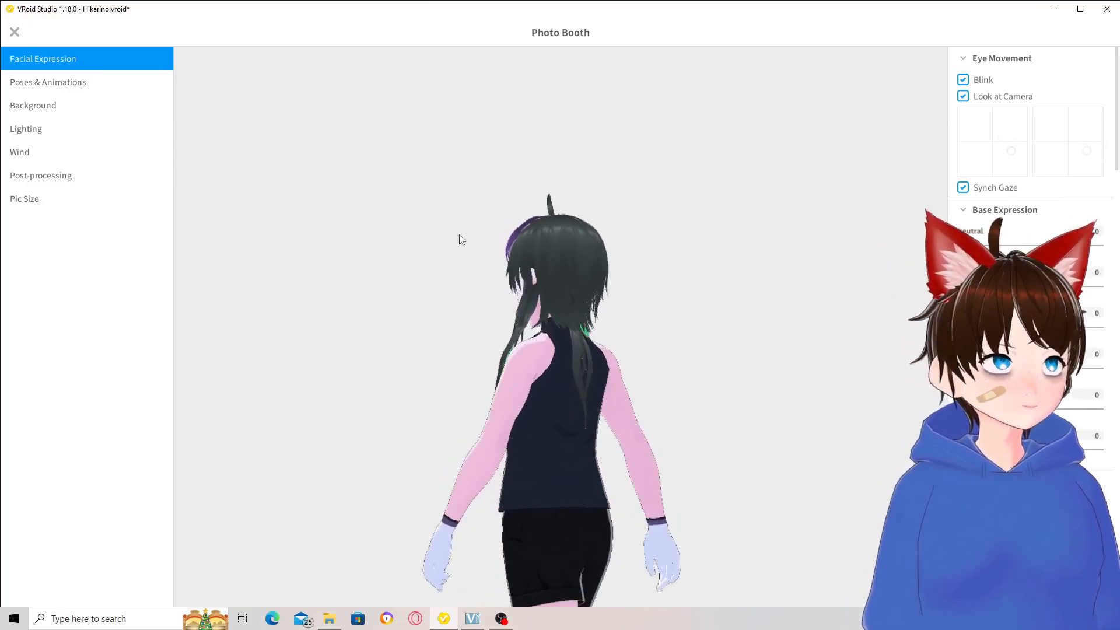
left_click(82, 82)
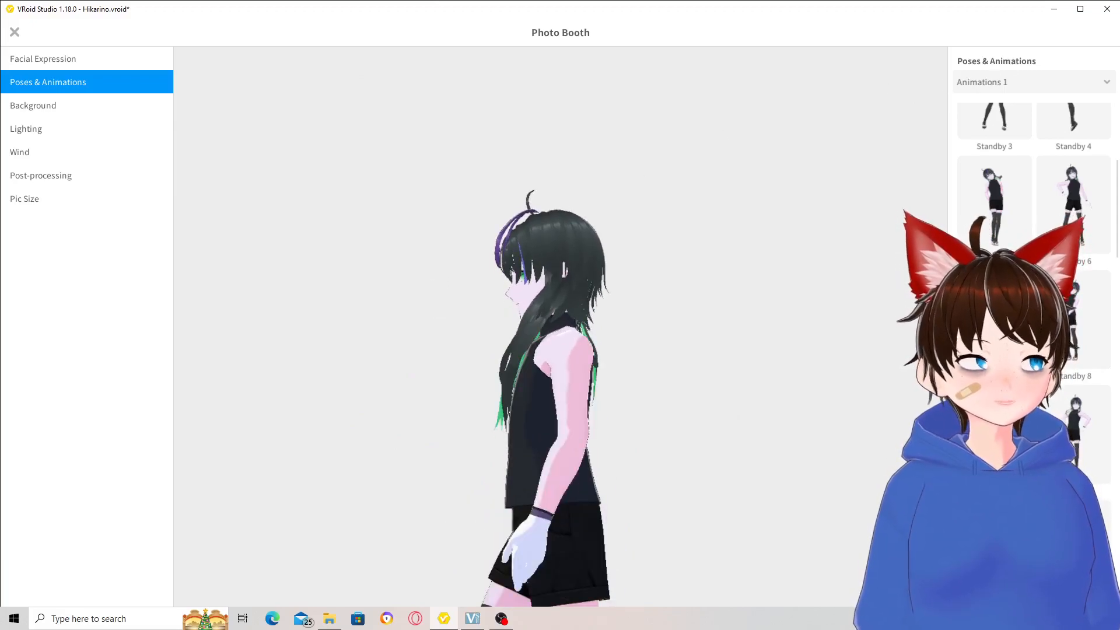
left_click(987, 83)
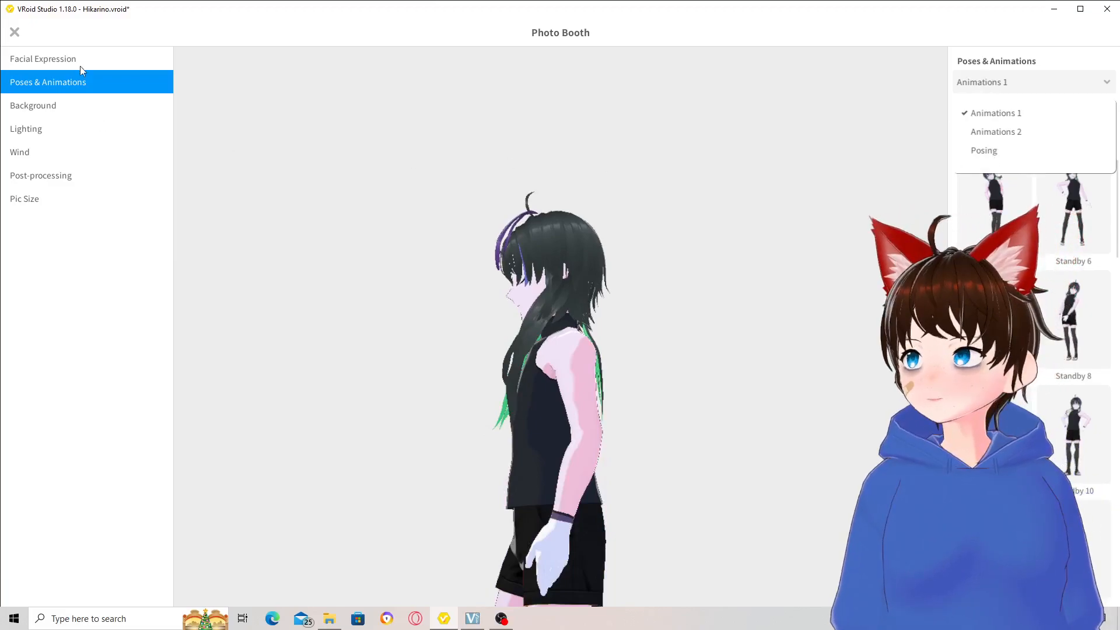
left_click(58, 82)
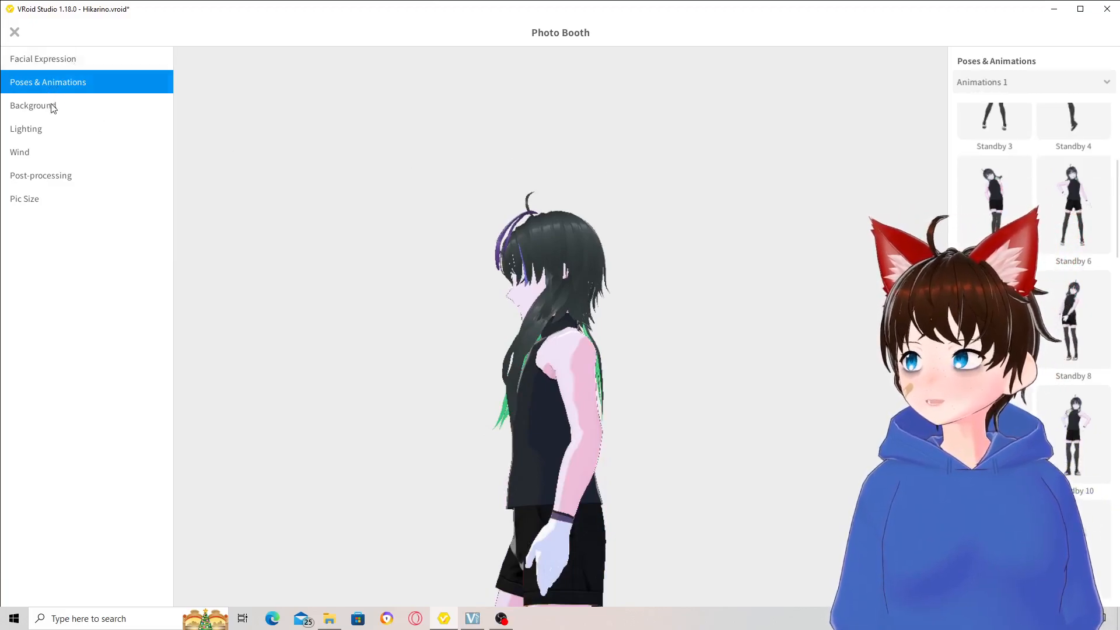
left_click(993, 85)
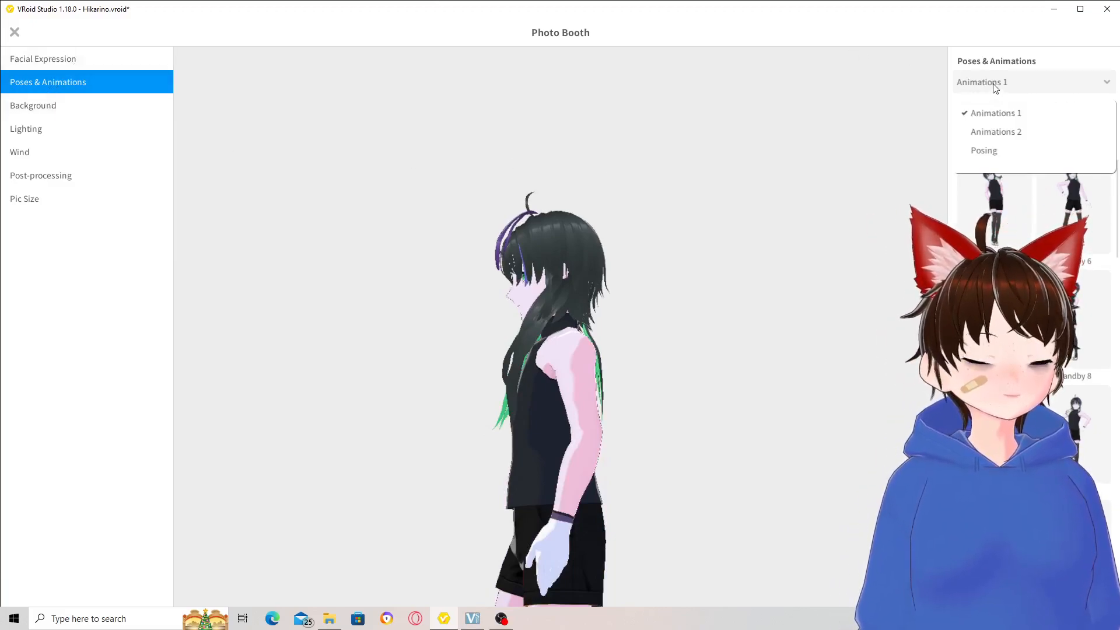
left_click(983, 152)
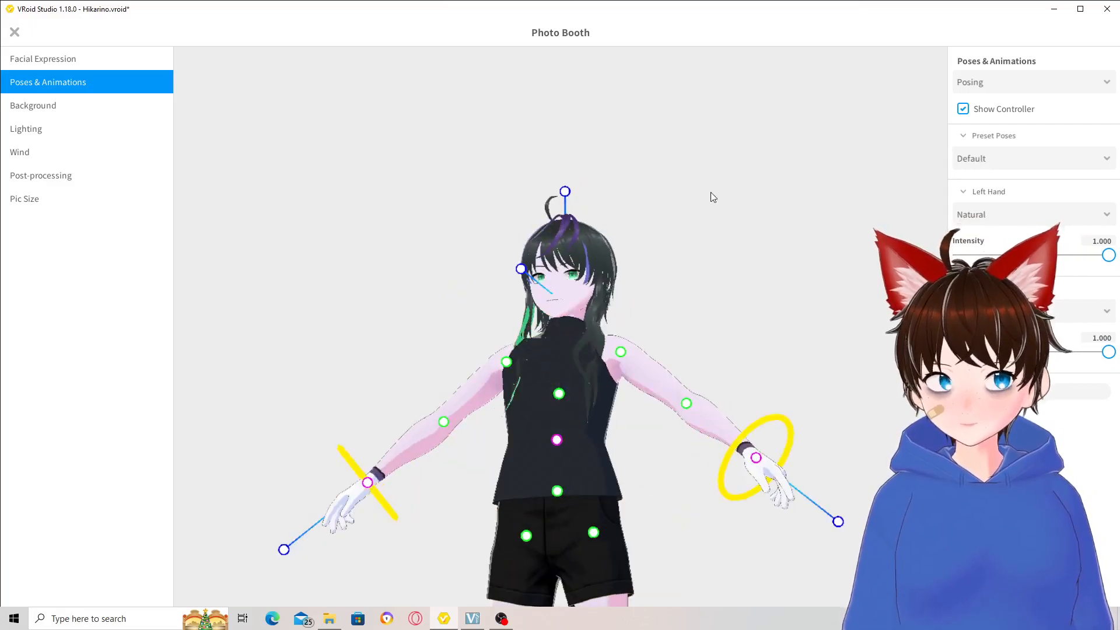
Turn and tilt the model's head with the pose controllers to check how the hair swings.
left_click_drag(547, 317, 617, 267)
mouse_move(617, 267)
right_mouse_down()
mouse_move(533, 265)
mouse_move(620, 286)
right_mouse_up()
left_click_drag(620, 286, 592, 294)
right_click_drag(621, 299, 762, 296)
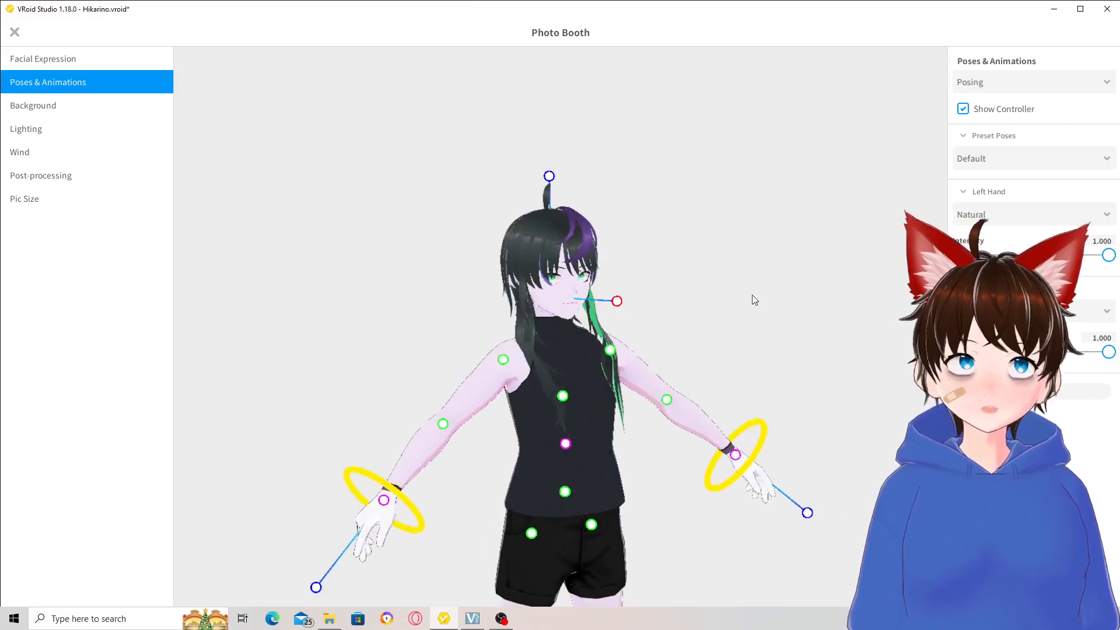
mouse_move(554, 187)
left_mouse_down()
mouse_move(558, 209)
mouse_move(522, 211)
mouse_move(596, 212)
mouse_move(519, 208)
mouse_move(557, 203)
left_mouse_up()
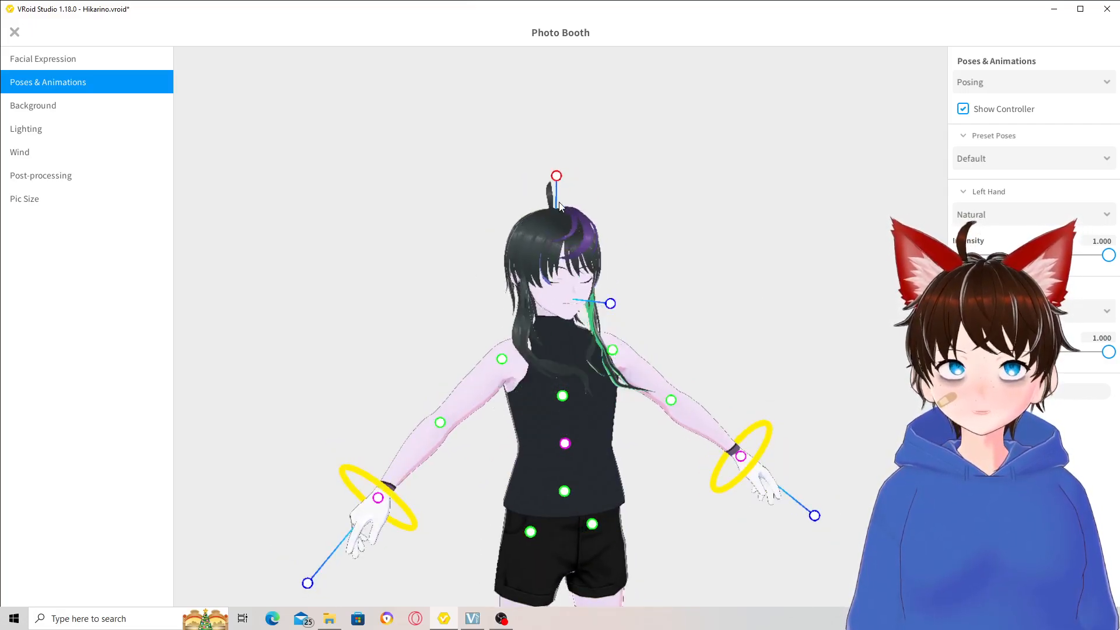
right_click_drag(737, 221, 628, 224)
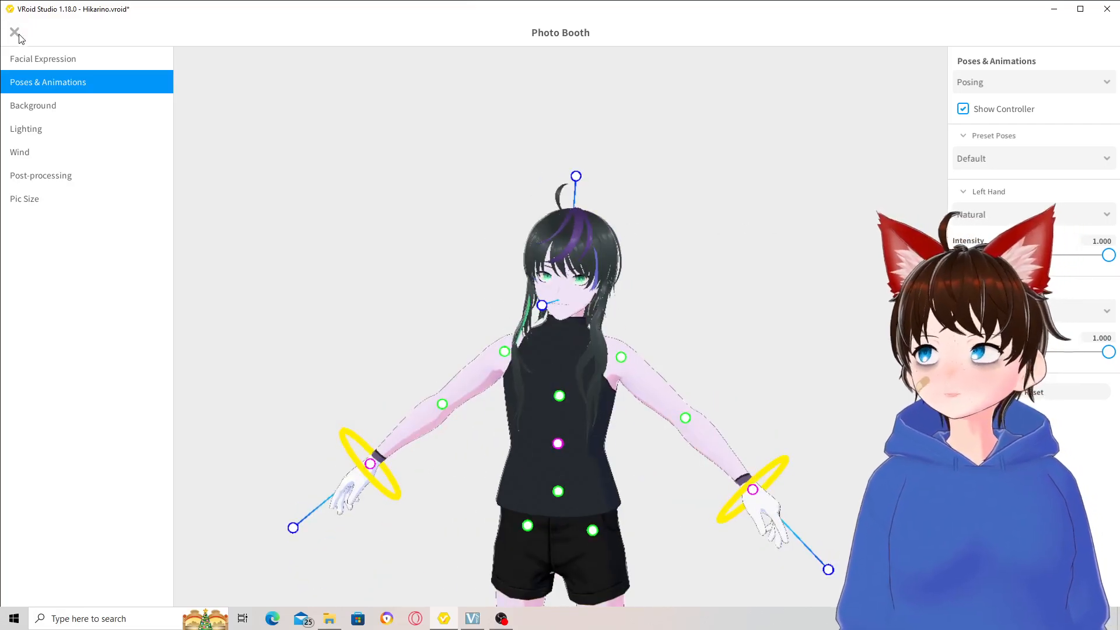
Test the hair movement with further head tilts from different angles, and leave the Photo Booth.
left_click_drag(565, 178, 554, 179)
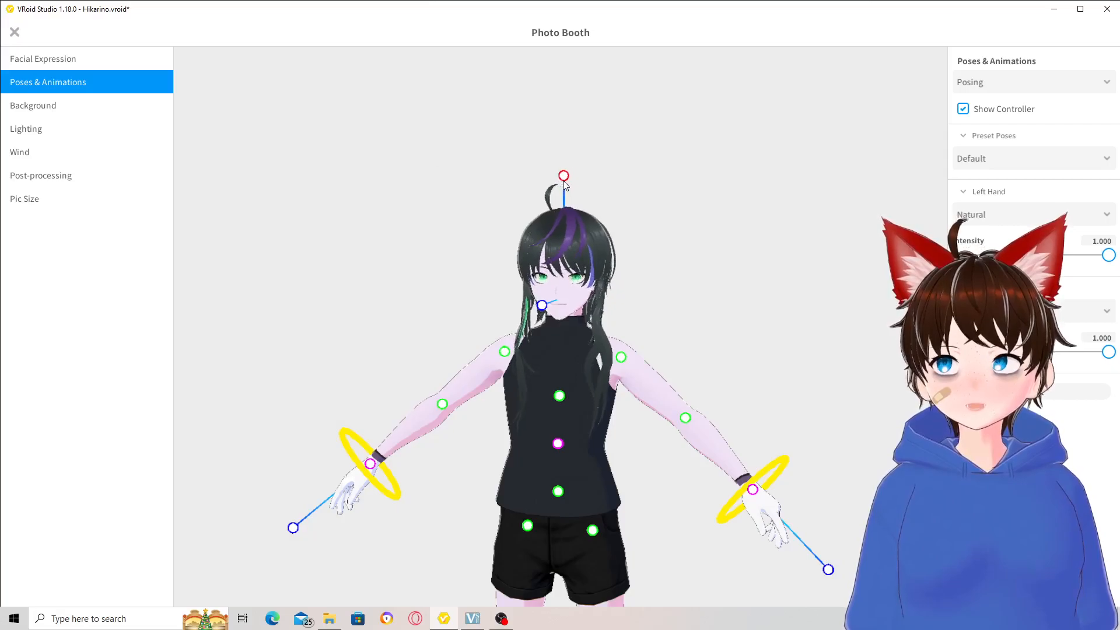
right_click_drag(642, 268, 502, 285)
left_click_drag(466, 299, 466, 306)
left_click_drag(568, 179, 567, 177)
right_click_drag(704, 195, 799, 195)
right_click_drag(713, 254, 747, 267)
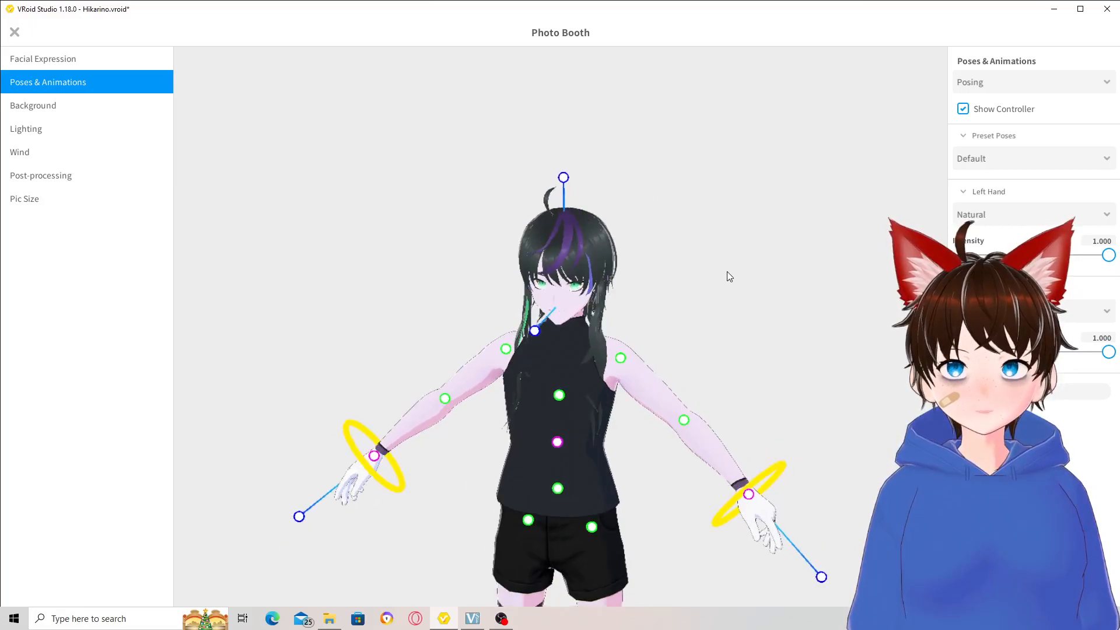
left_click(14, 33)
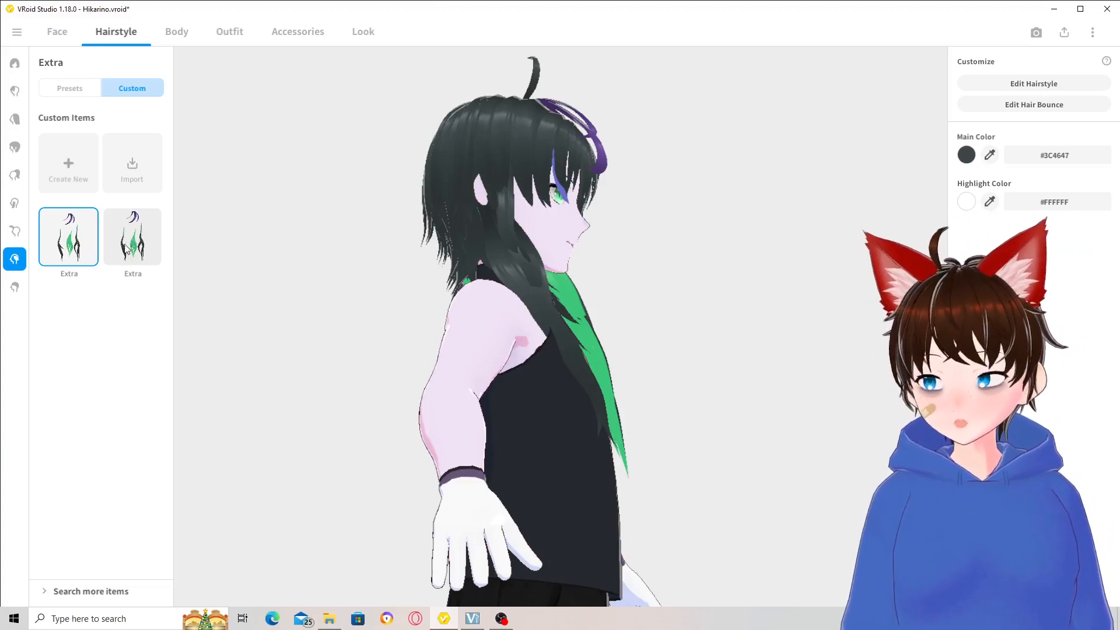
Apply the second custom Extra hair item and check it from the back and front.
right_click_drag(330, 202, 392, 182)
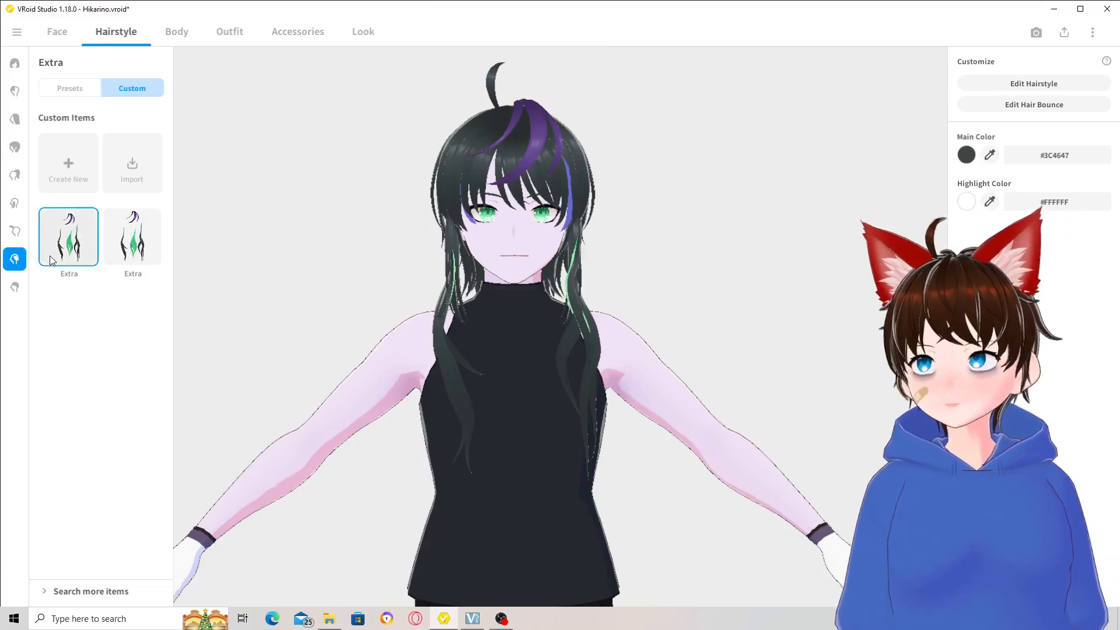
right_click_drag(470, 176, 500, 173)
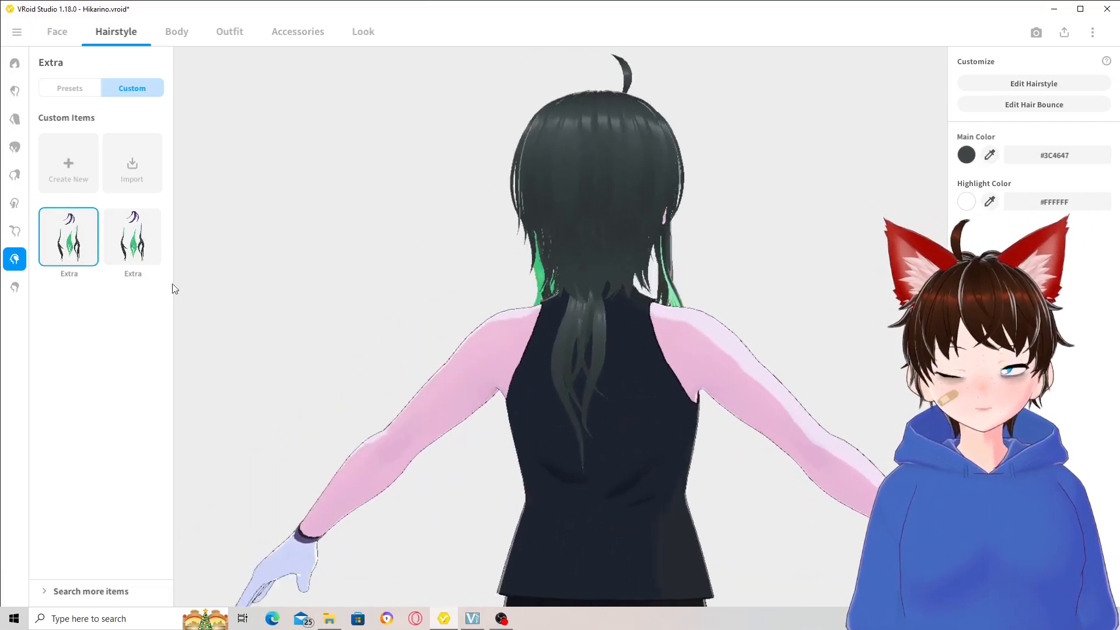
left_click(133, 231)
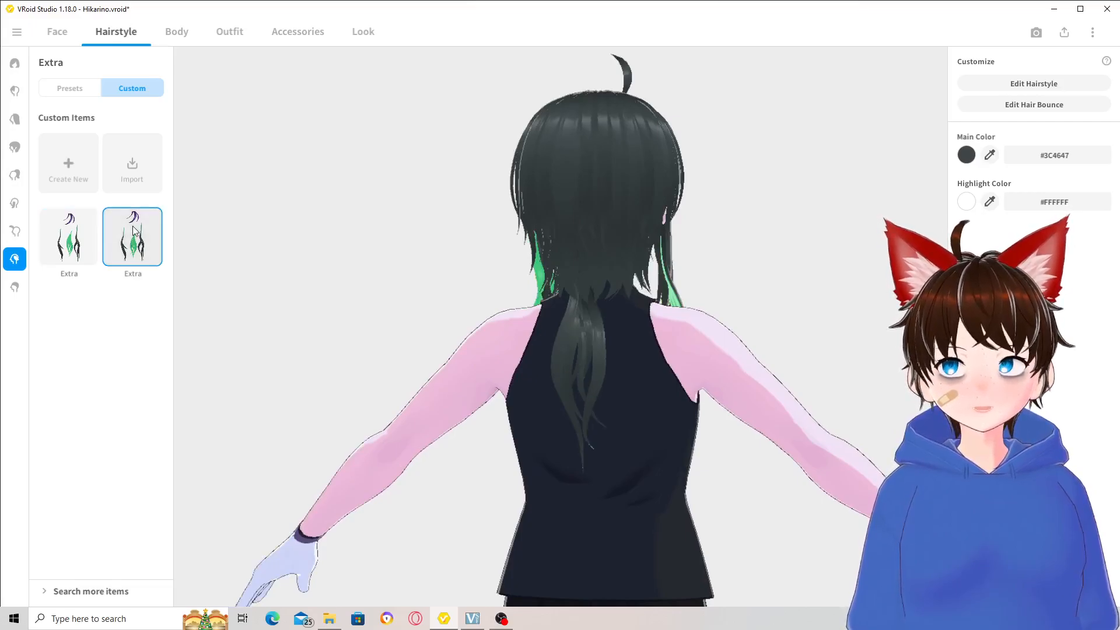
right_click_drag(380, 210, 600, 202)
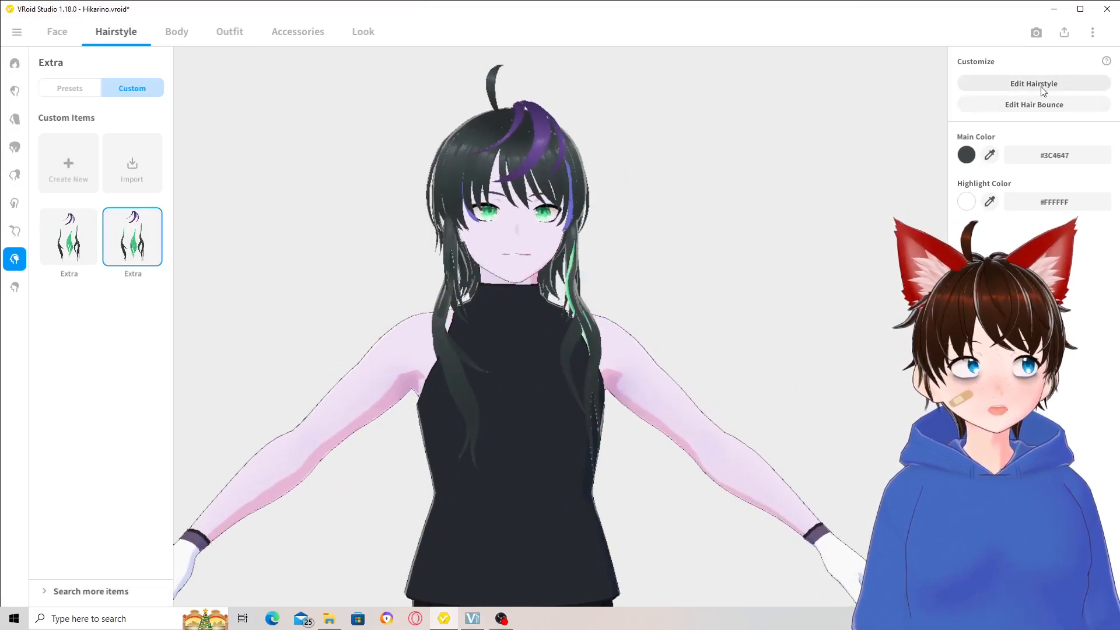
Open the hair bounce editor for the second Extra hair item.
right_click_drag(799, 183, 858, 147)
left_click(1007, 110)
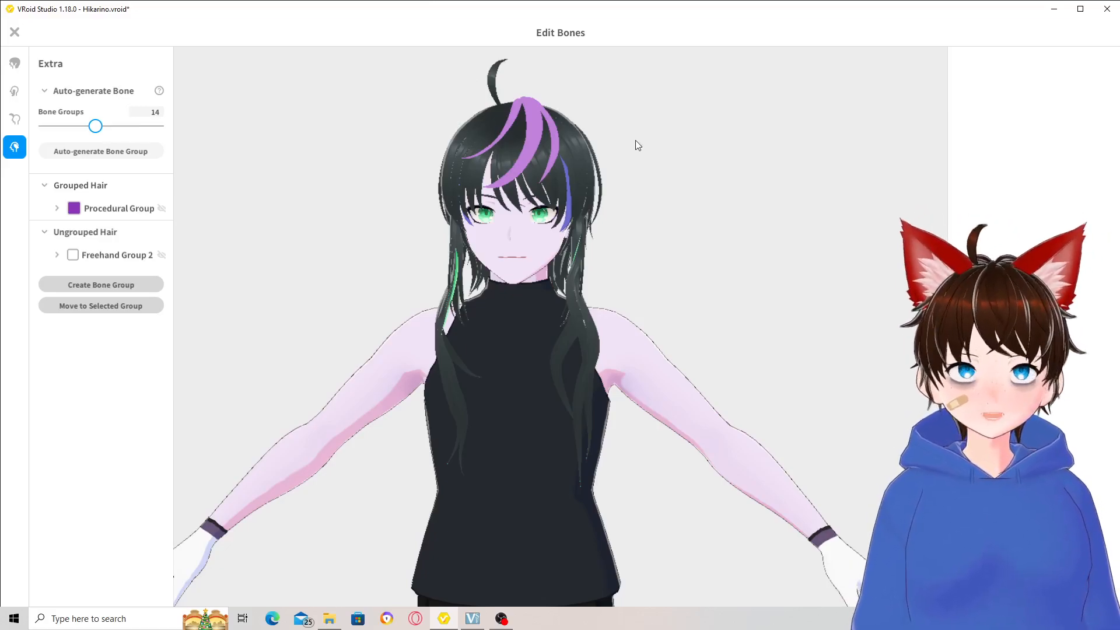
right_click_drag(317, 208, 286, 188)
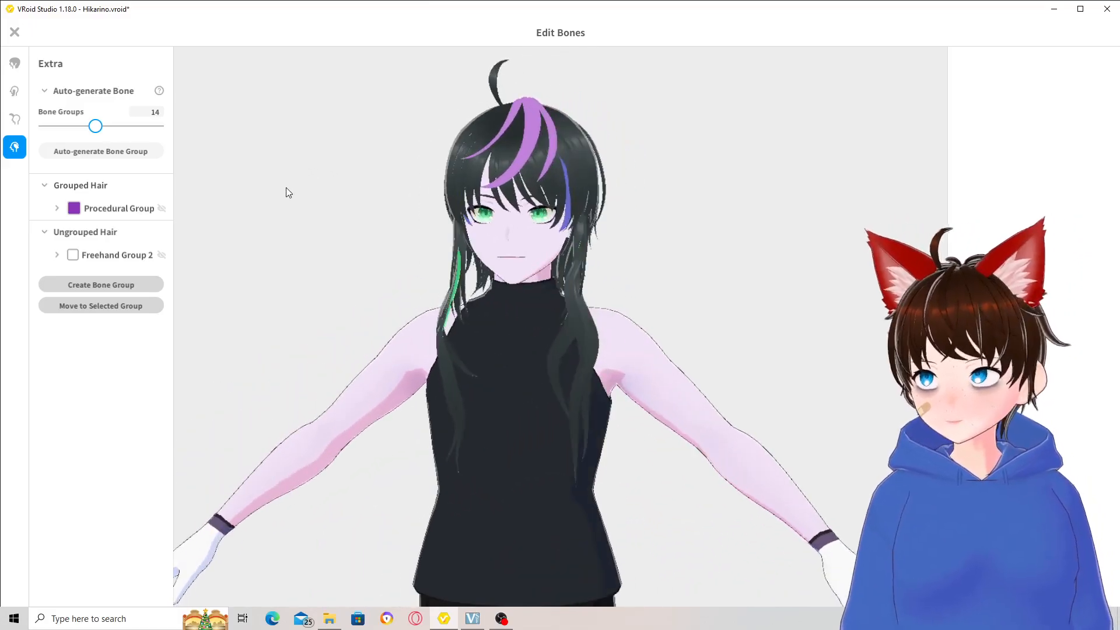
left_click(46, 185)
left_click(45, 185)
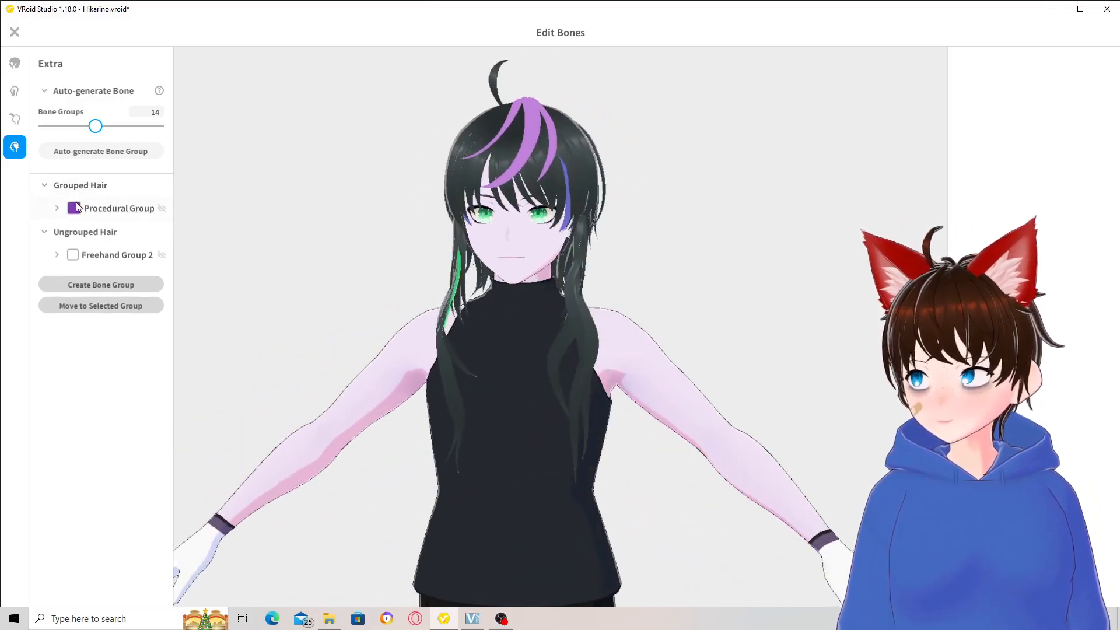
Examine the Overall Hair bone groups and return to the bone groups of the Extra hair.
left_click(15, 63)
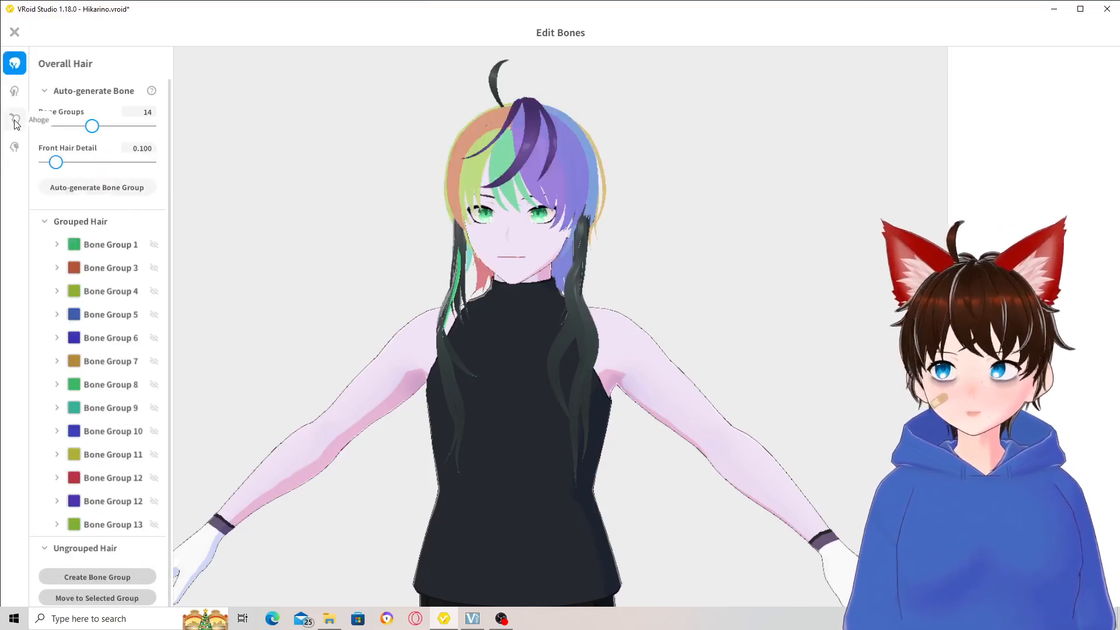
left_click(15, 90)
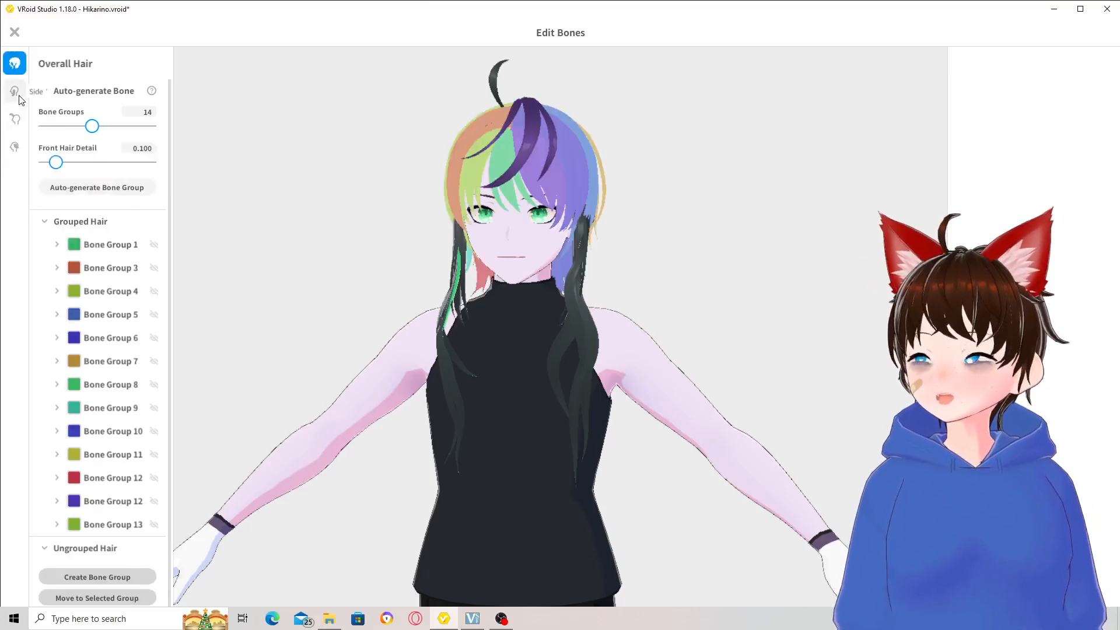
left_click(15, 147)
right_click_drag(204, 184, 263, 173)
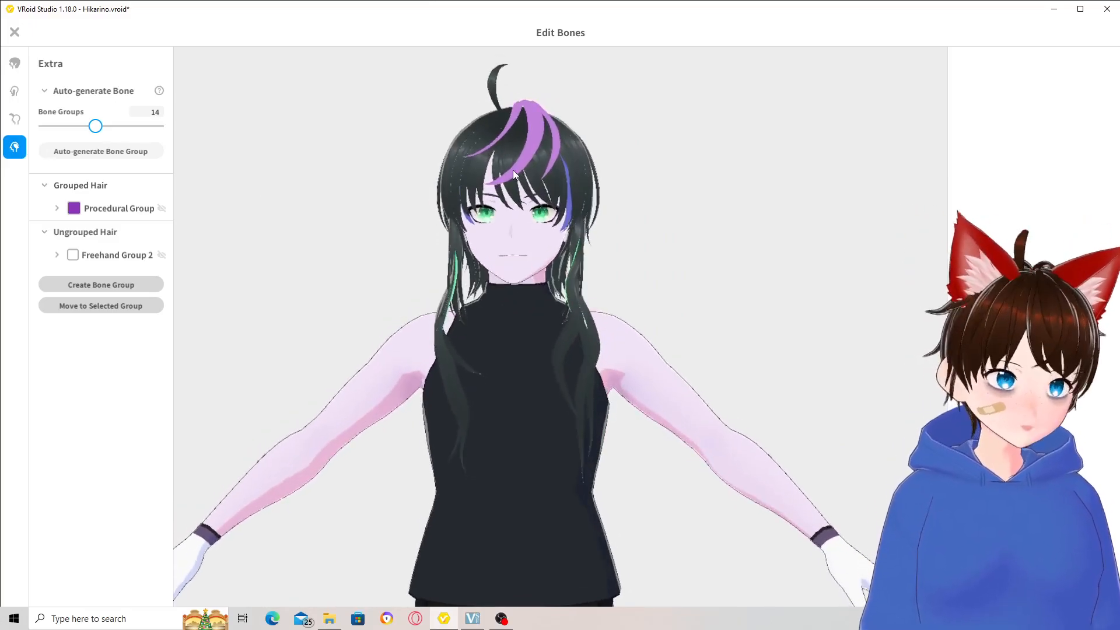
Inspect the bone settings of the middle purple strand, Hair 2, and deselect it.
right_click_drag(566, 125, 636, 175)
left_click(536, 122)
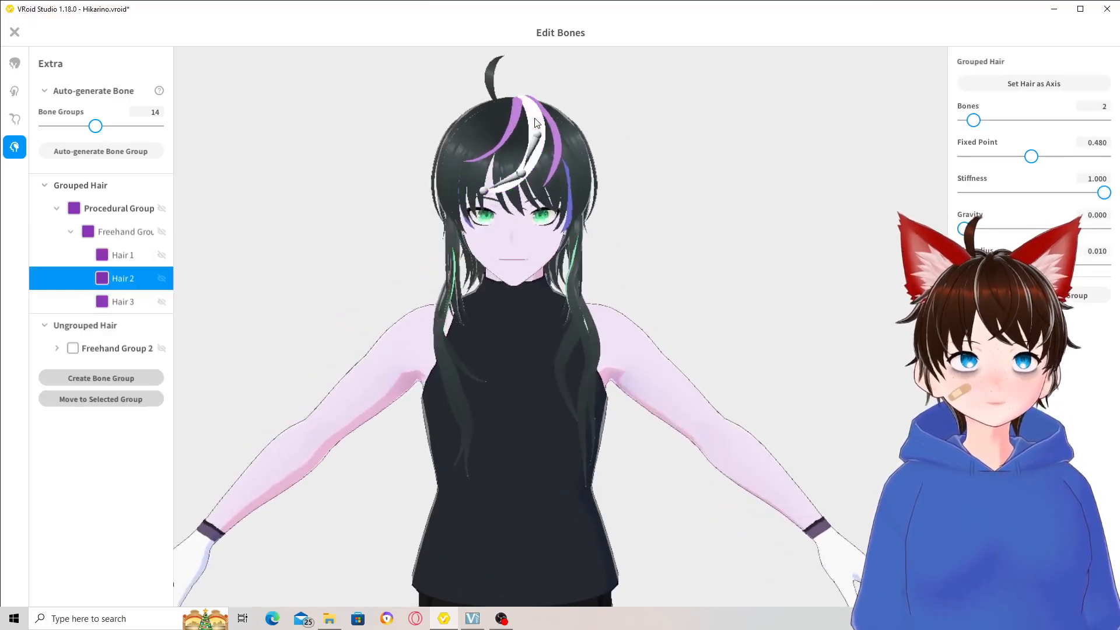
left_click(722, 220)
right_click_drag(721, 221, 589, 142)
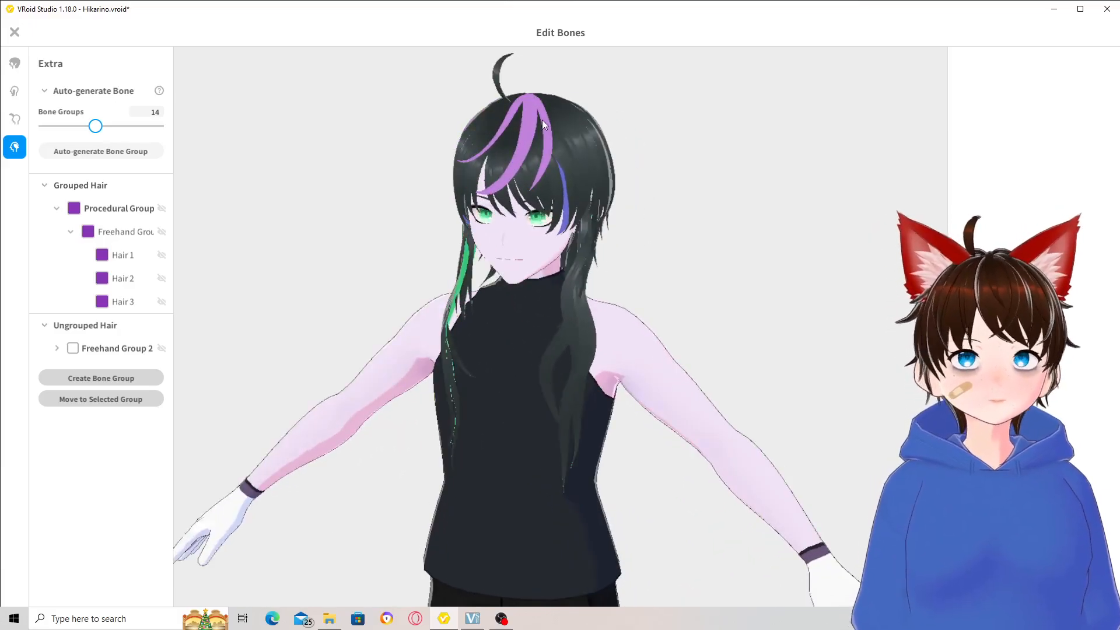
Examine how the bones of the middle purple front strand sit, viewing the character from several angles, and leave the strand deselected.
left_click(534, 106)
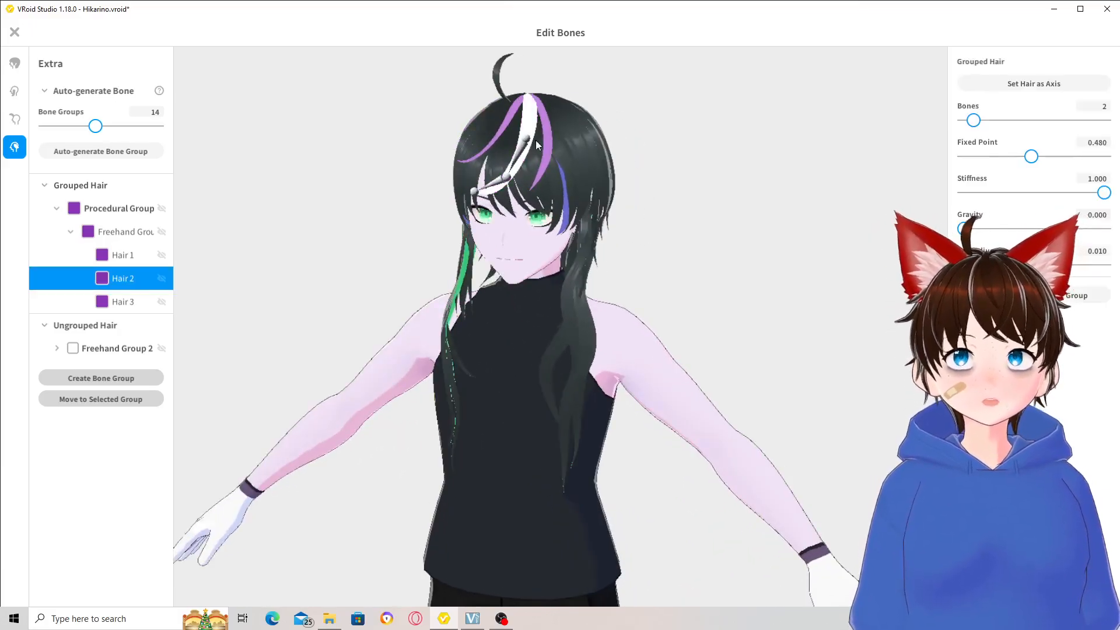
left_click(515, 100)
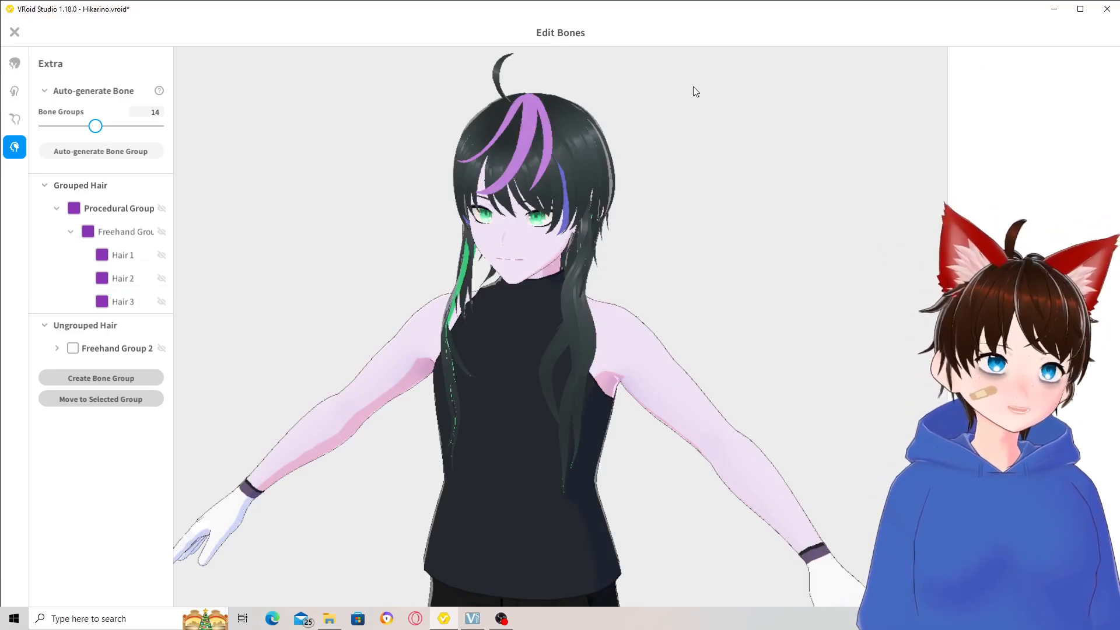
right_click_drag(668, 214, 660, 211)
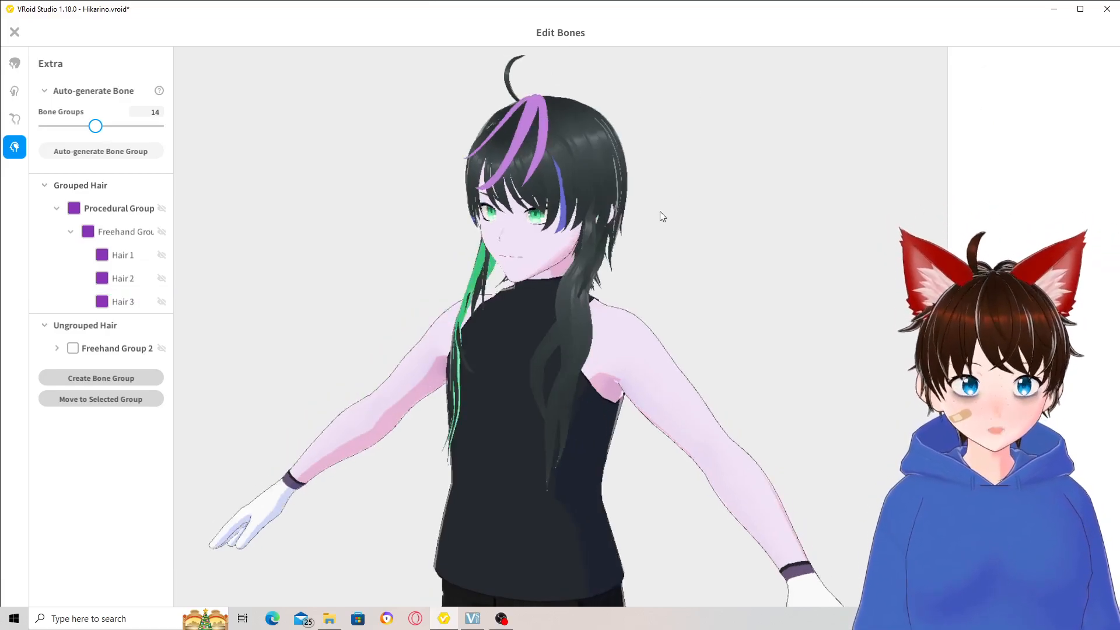
left_click(536, 102)
mouse_move(770, 317)
right_mouse_down()
mouse_move(795, 335)
mouse_move(764, 298)
right_mouse_up()
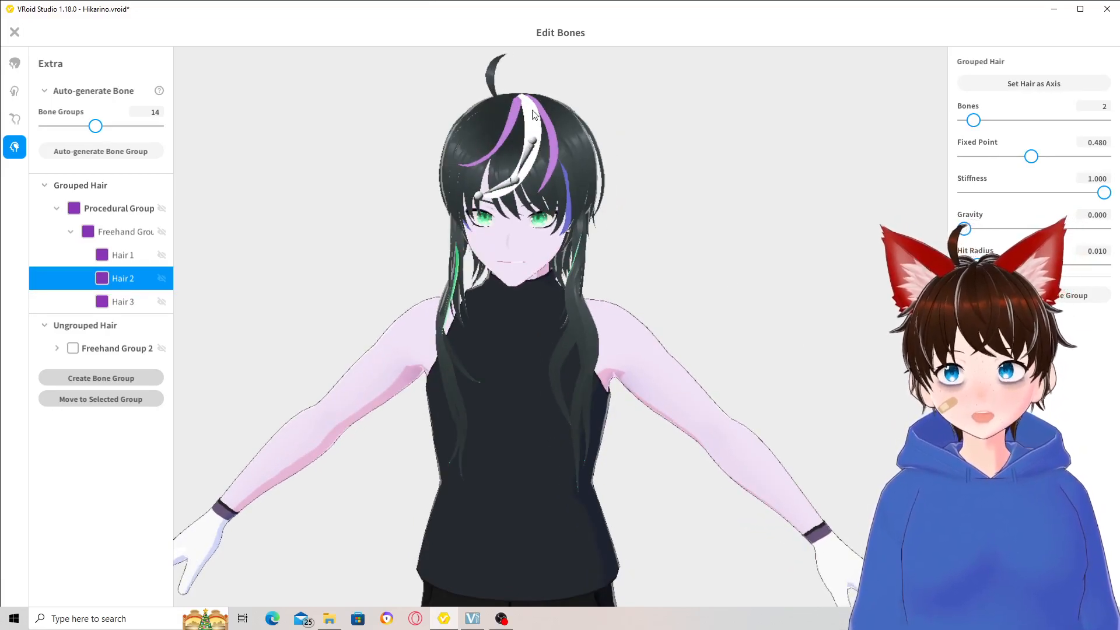
left_click(676, 202)
right_click_drag(676, 202, 667, 191)
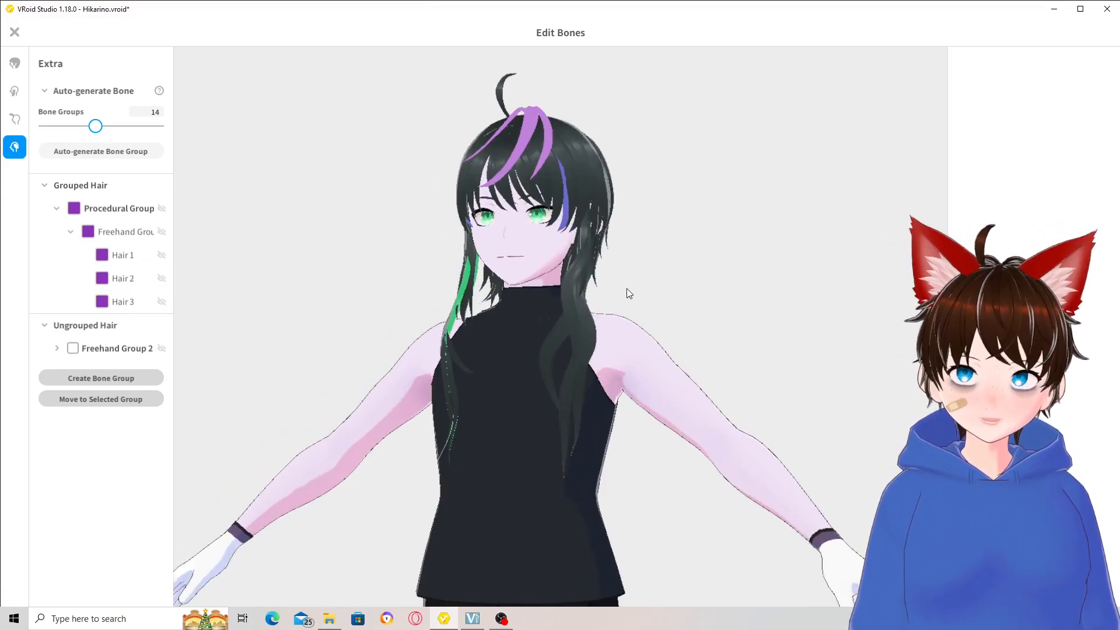
right_click_drag(629, 293, 595, 293)
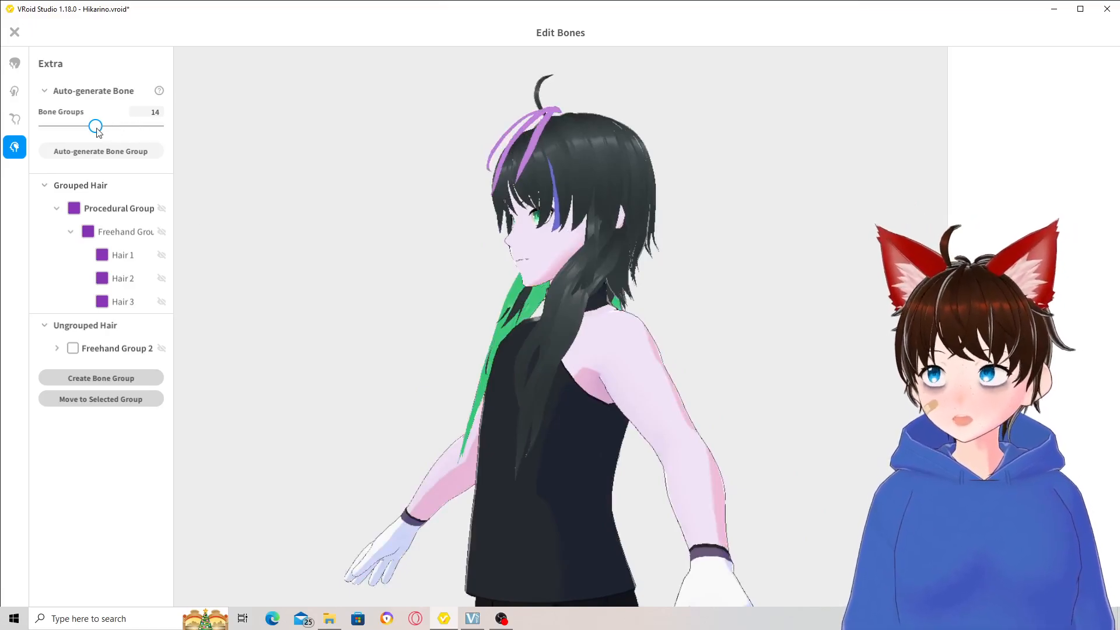
Inspect the back strand Hair 13 in the ungrouped hair, deselect it, and close the hair bounce editor without saving.
right_click_drag(350, 210, 636, 302)
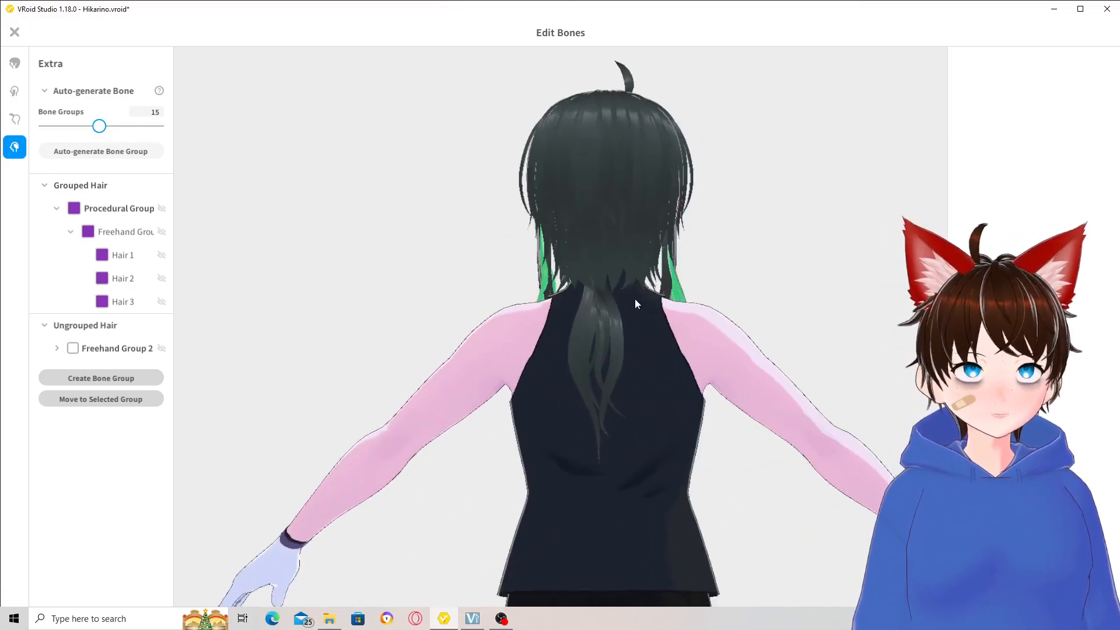
left_click(608, 330)
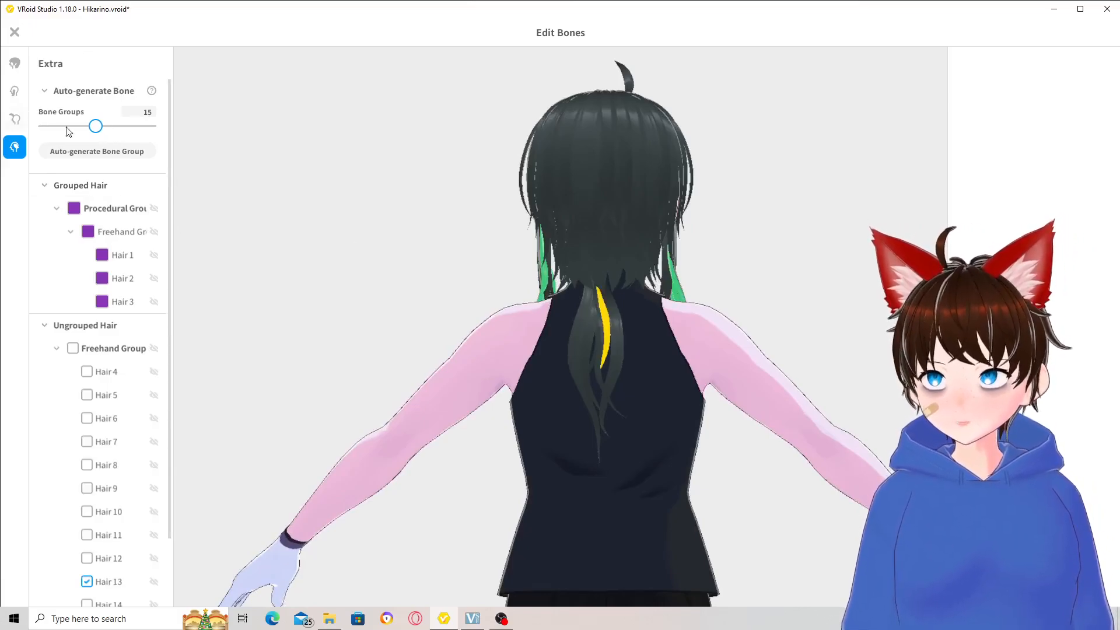
left_click(604, 315)
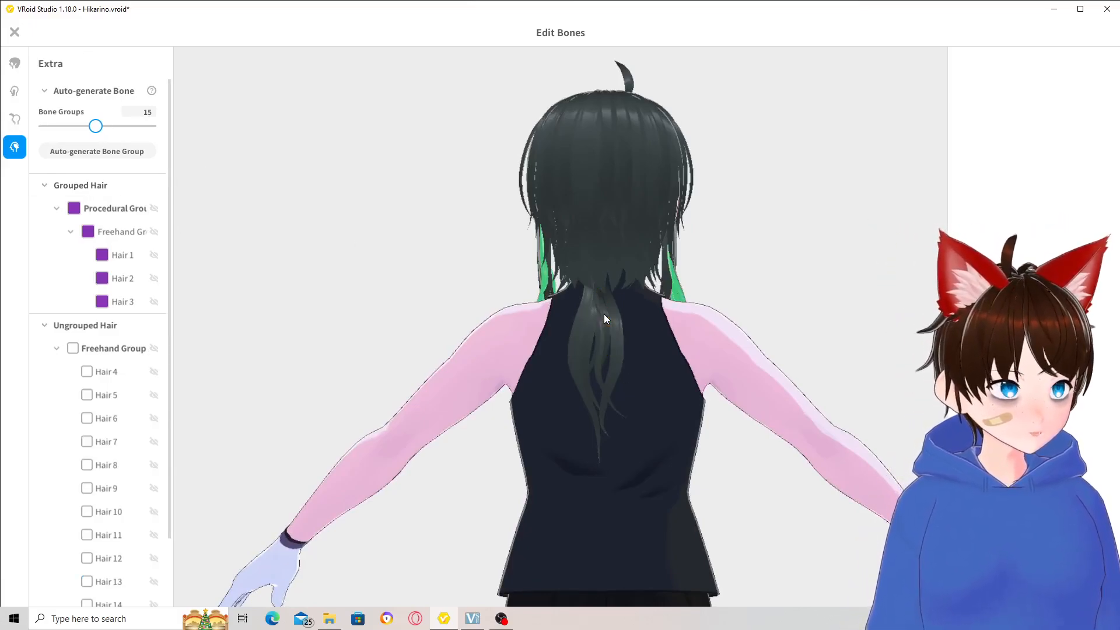
left_click(604, 315)
left_click(15, 32)
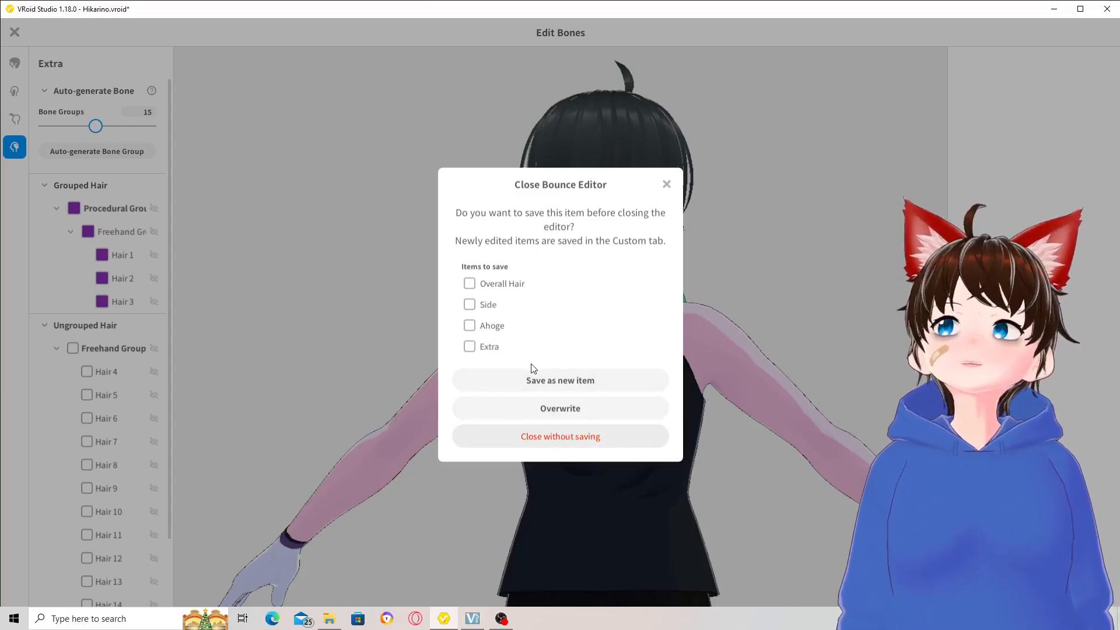
left_click(578, 439)
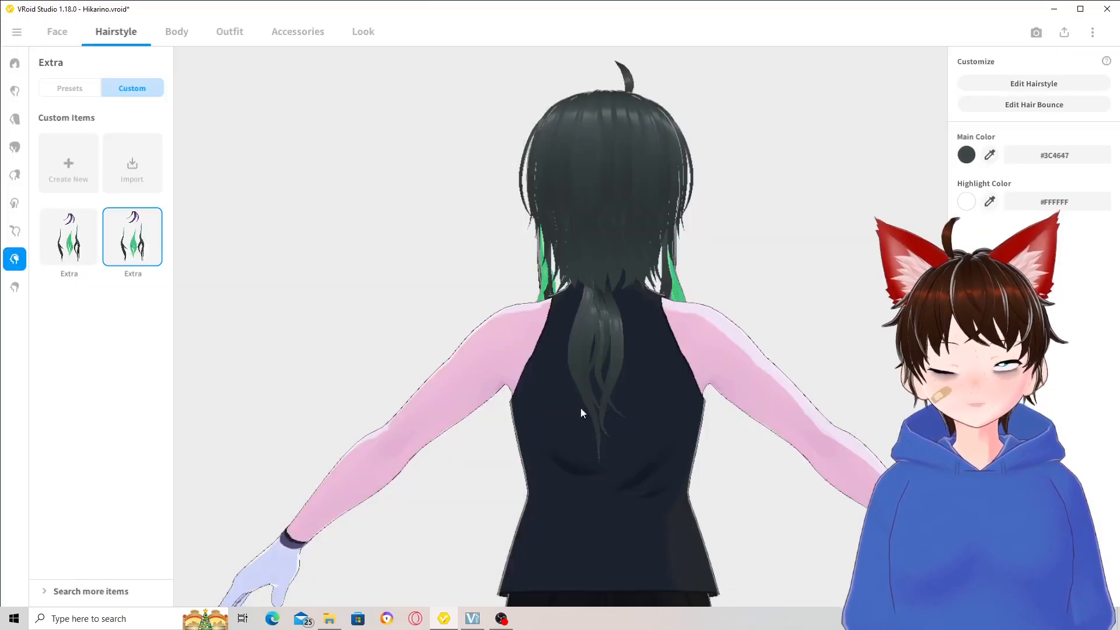
Open the Extra item in the hairstyle editor and shift back strand Hair 12 upward with a value of -0.03.
left_click(1058, 84)
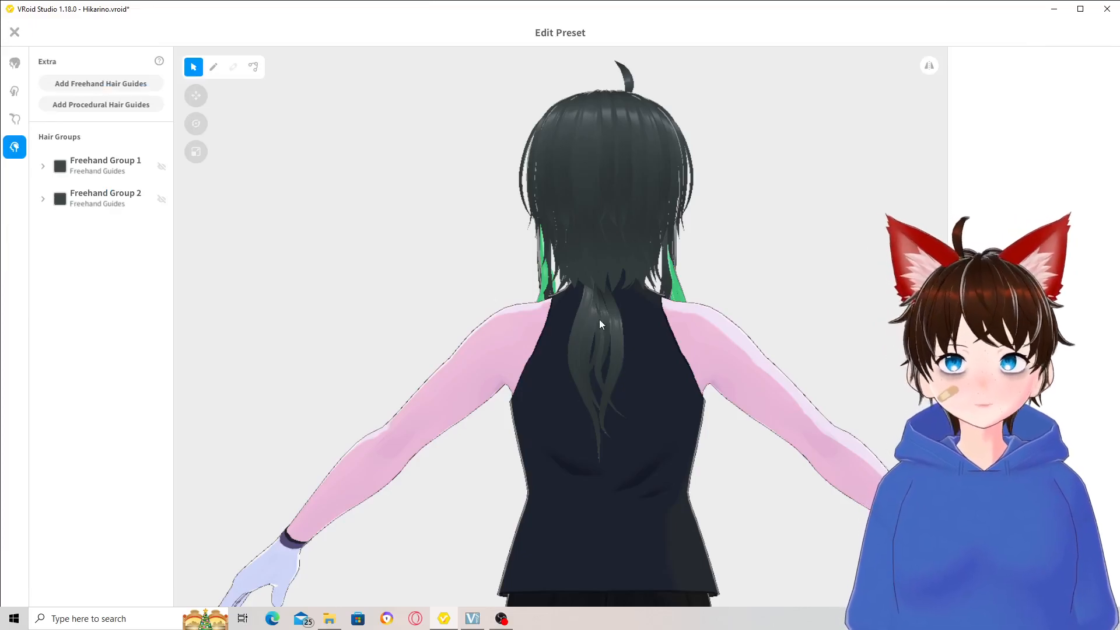
left_click(644, 362)
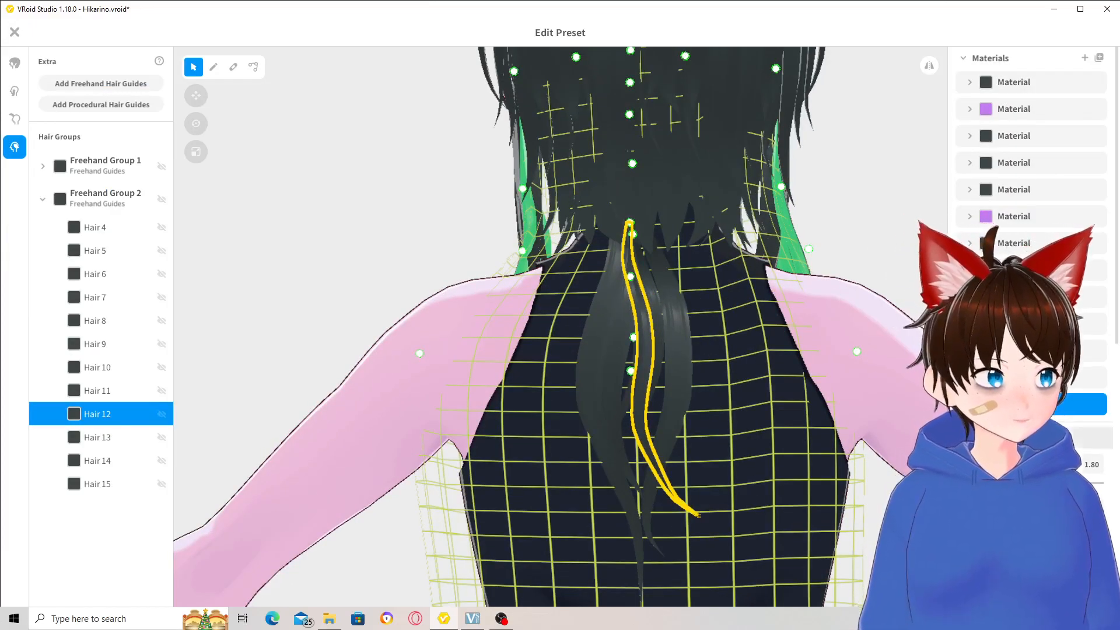
left_click(990, 57)
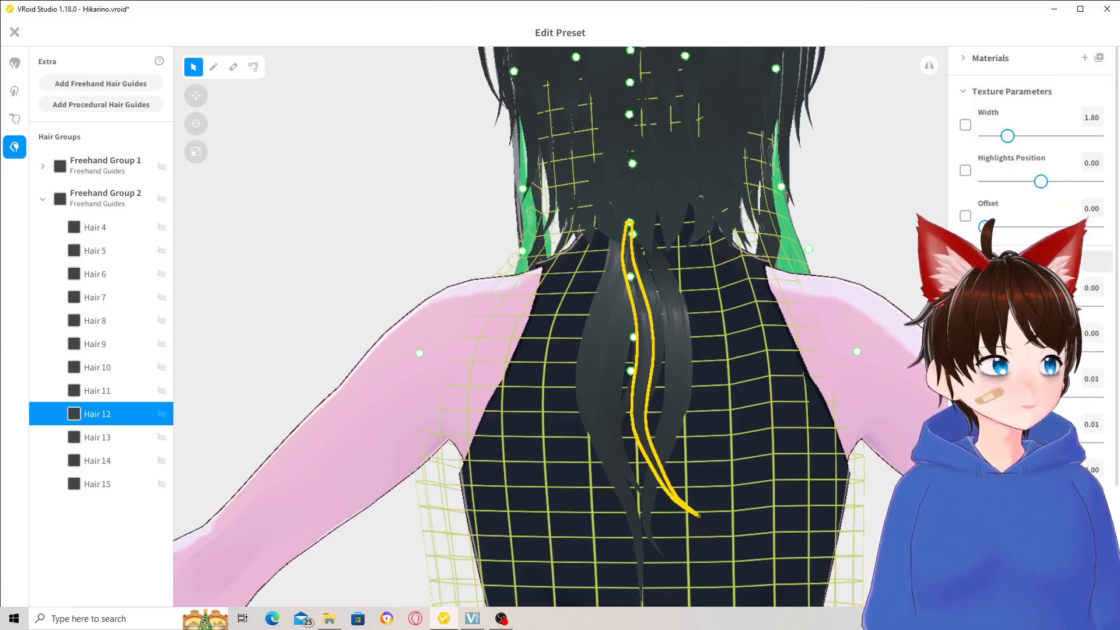
mouse_move(1041, 352)
left_mouse_down()
mouse_move(1058, 352)
mouse_move(1008, 352)
mouse_move(1023, 351)
left_mouse_up()
Adjust the positions of back strands Hair 13 and Hair 15, giving Hair 15 a value of 0.02.
left_click(678, 311)
left_click(647, 311)
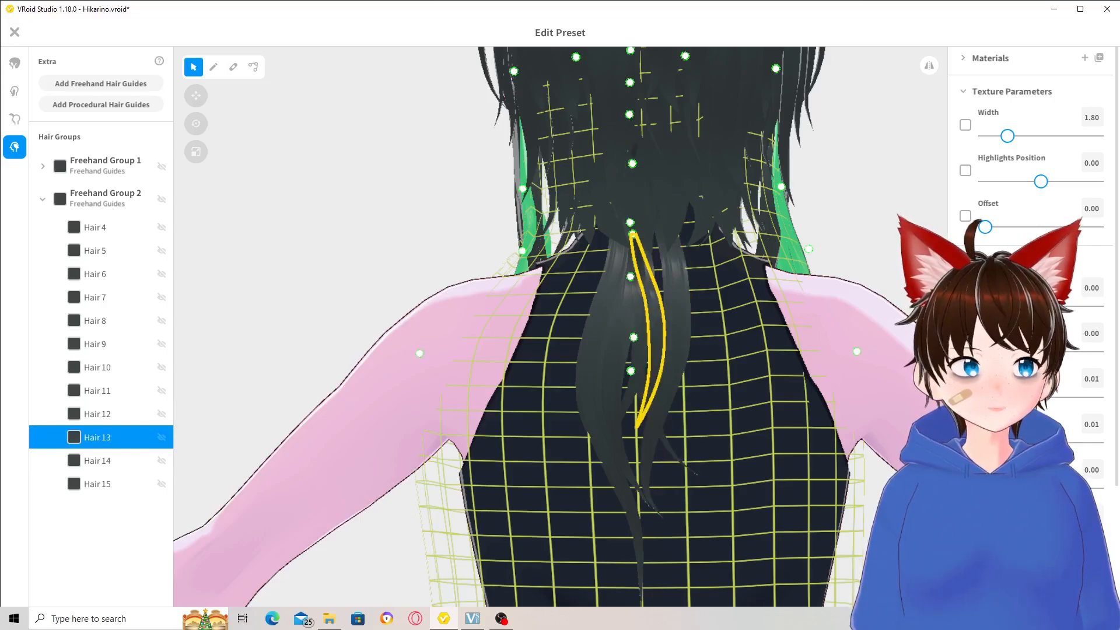
left_click_drag(1041, 352, 1027, 352)
left_click(624, 317)
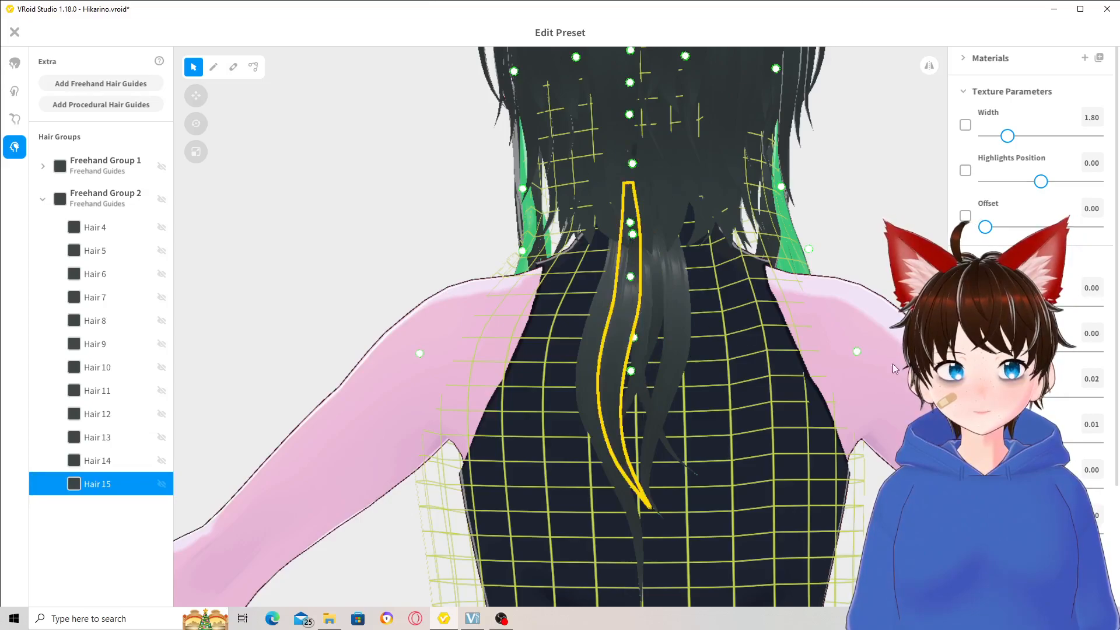
mouse_move(1041, 352)
left_mouse_down()
mouse_move(1019, 352)
mouse_move(1051, 352)
left_mouse_up()
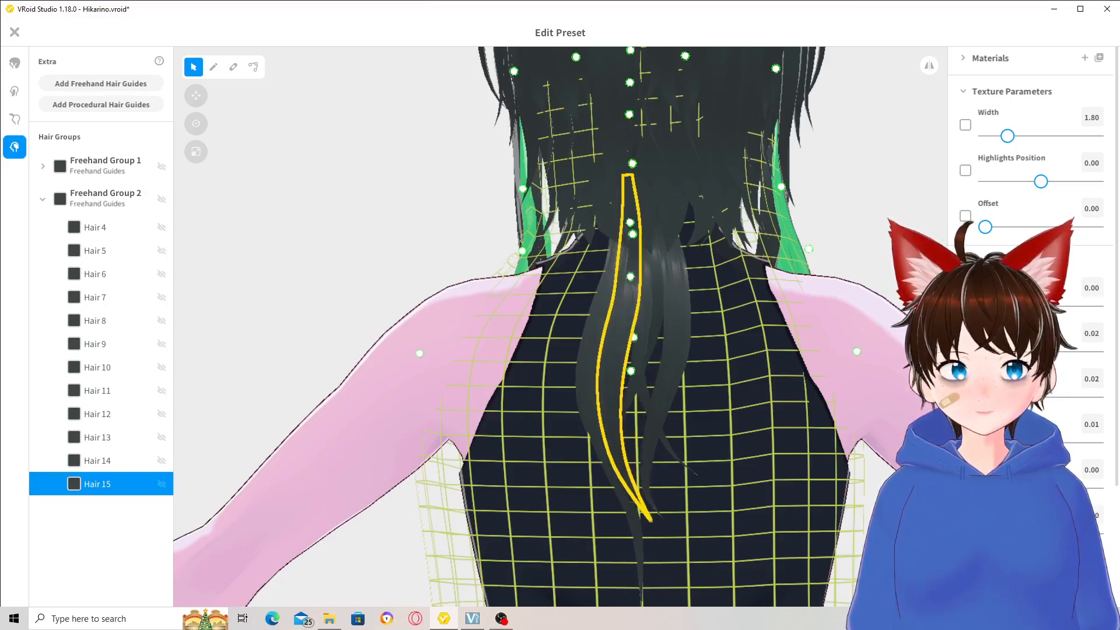
Check back strands Hair 12, 14, 10 and 15, and close the hairstyle editor, overwriting the Extra item with the edits.
left_click(645, 389)
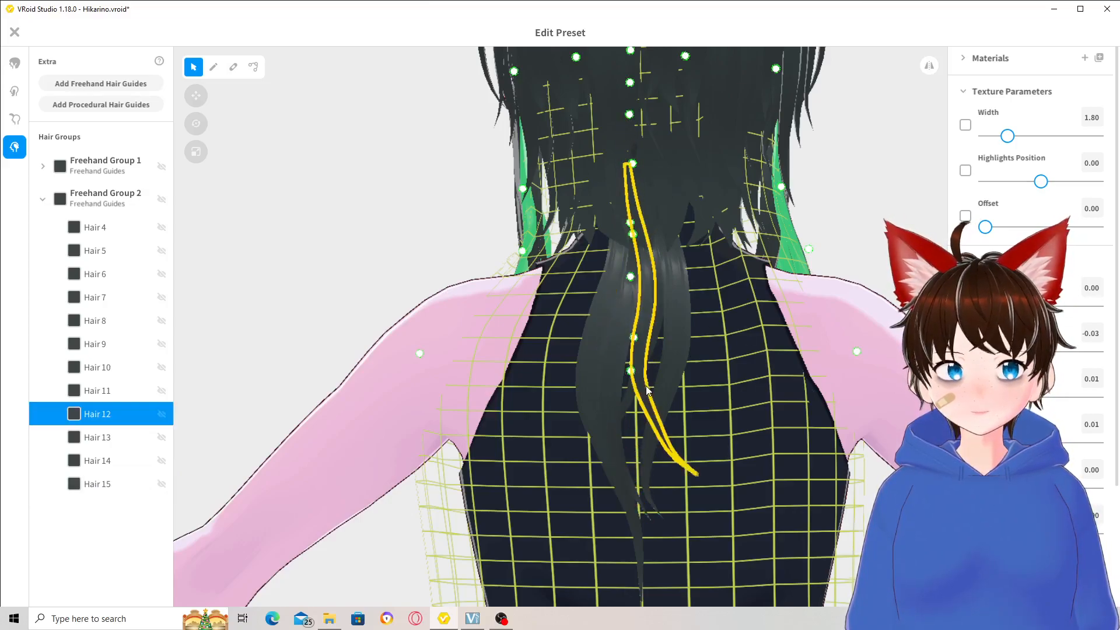
left_click(653, 345)
left_click(661, 241)
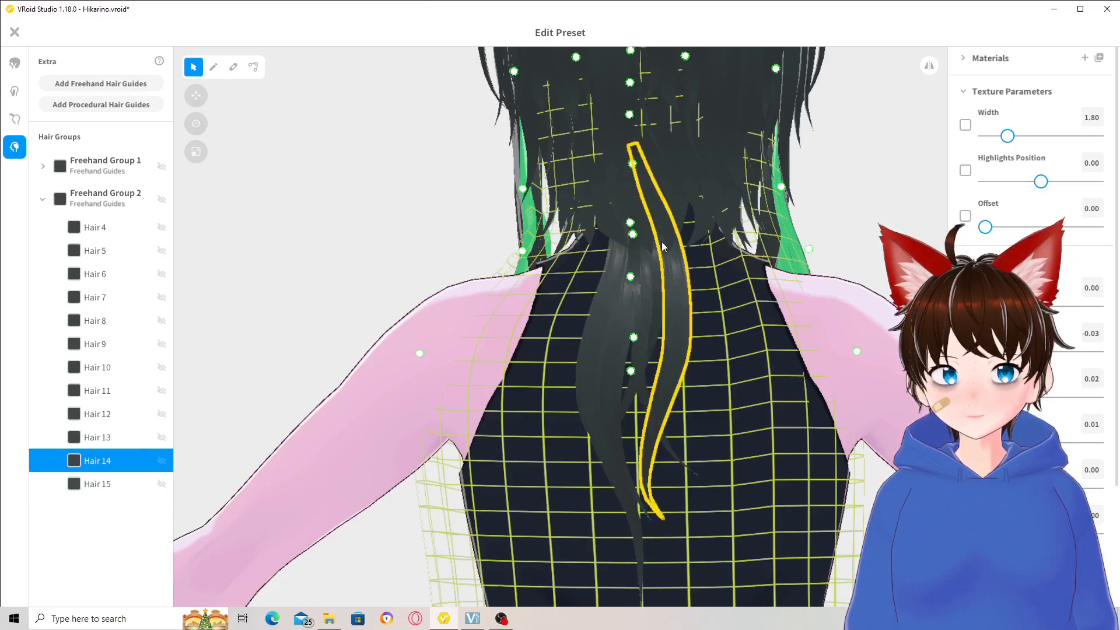
left_click(604, 315)
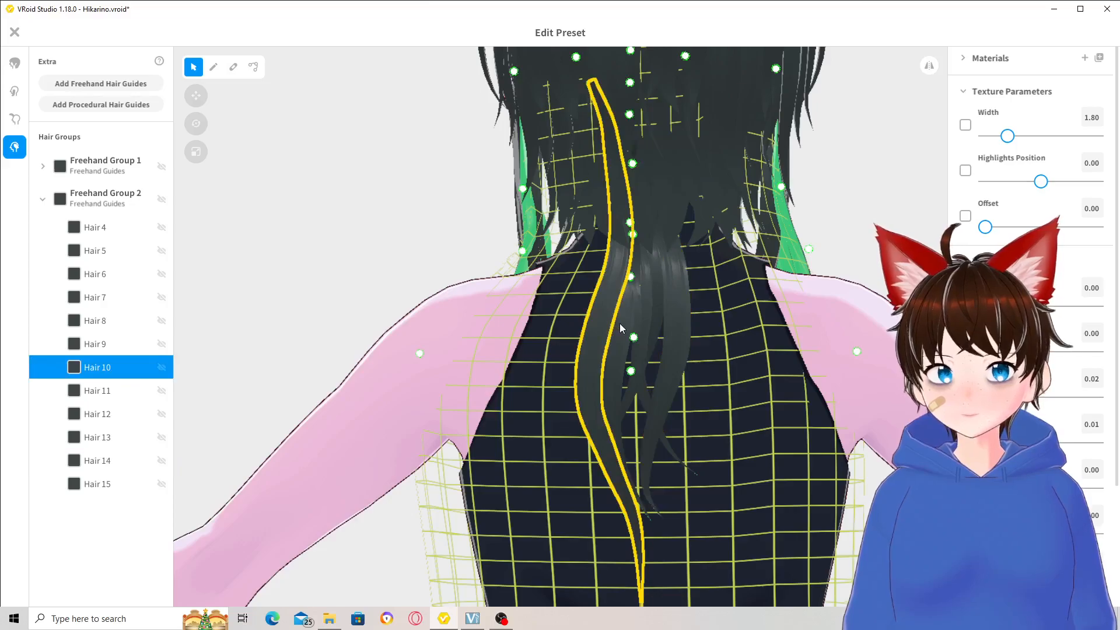
left_click(619, 325)
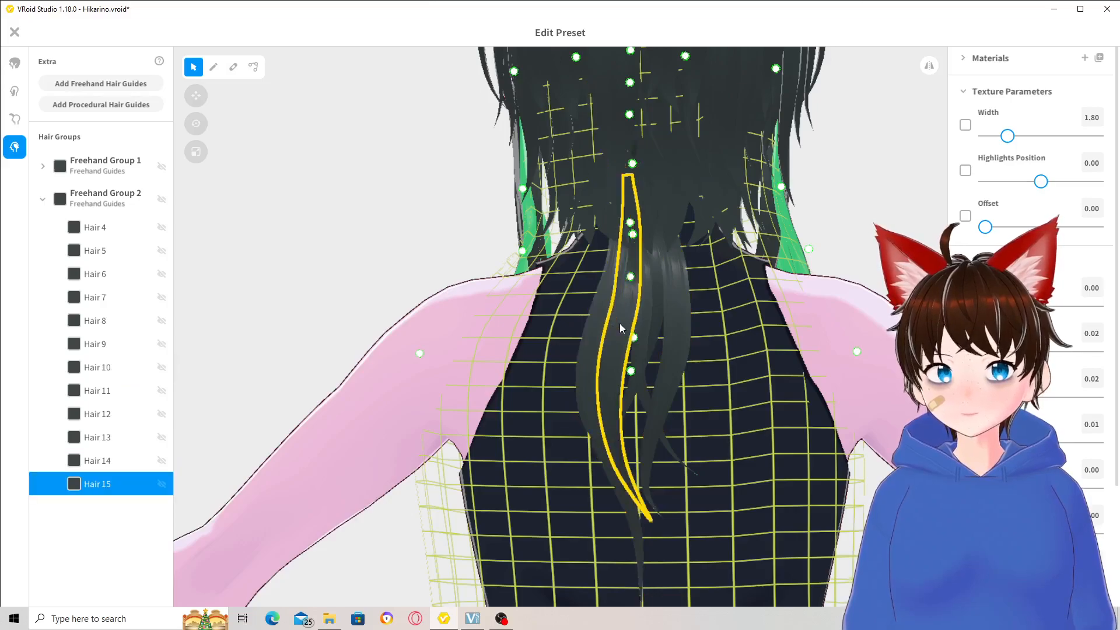
left_click(12, 33)
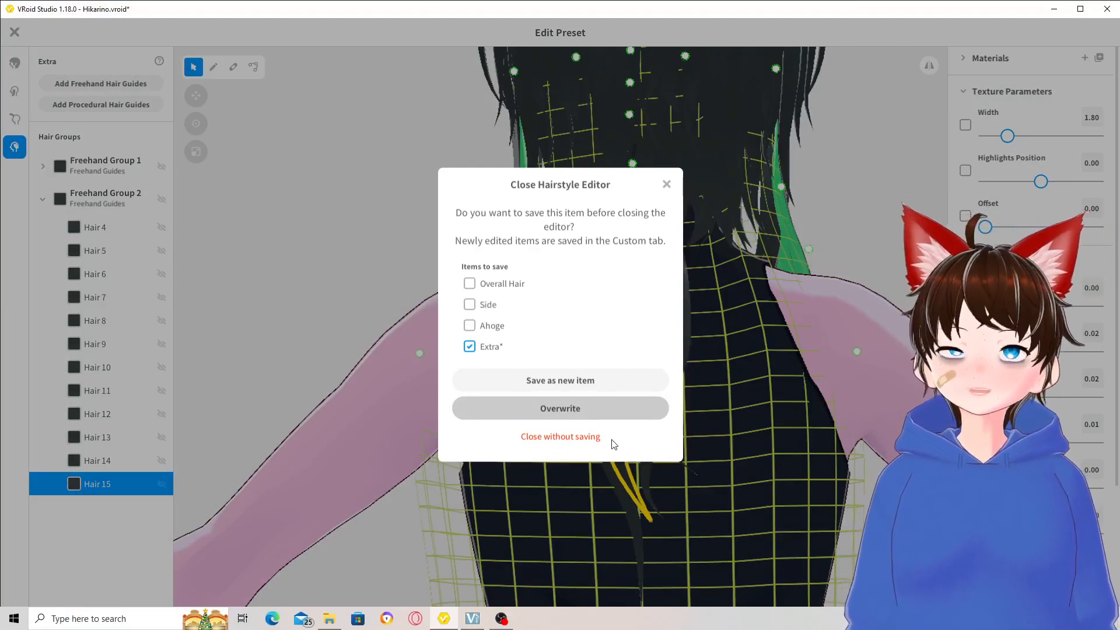
left_click(531, 435)
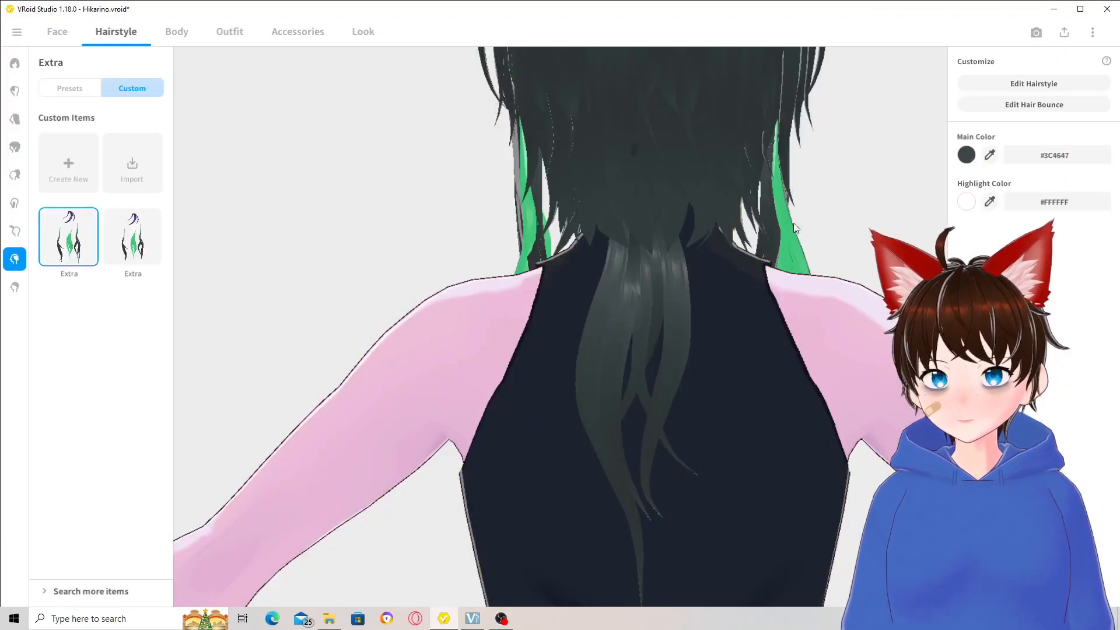
Open the hair bounce editor for the updated Extra item and set the number of bone groups to 15.
left_click(1032, 106)
right_click_drag(249, 200, 356, 212)
scroll(422, 187, "down", 5)
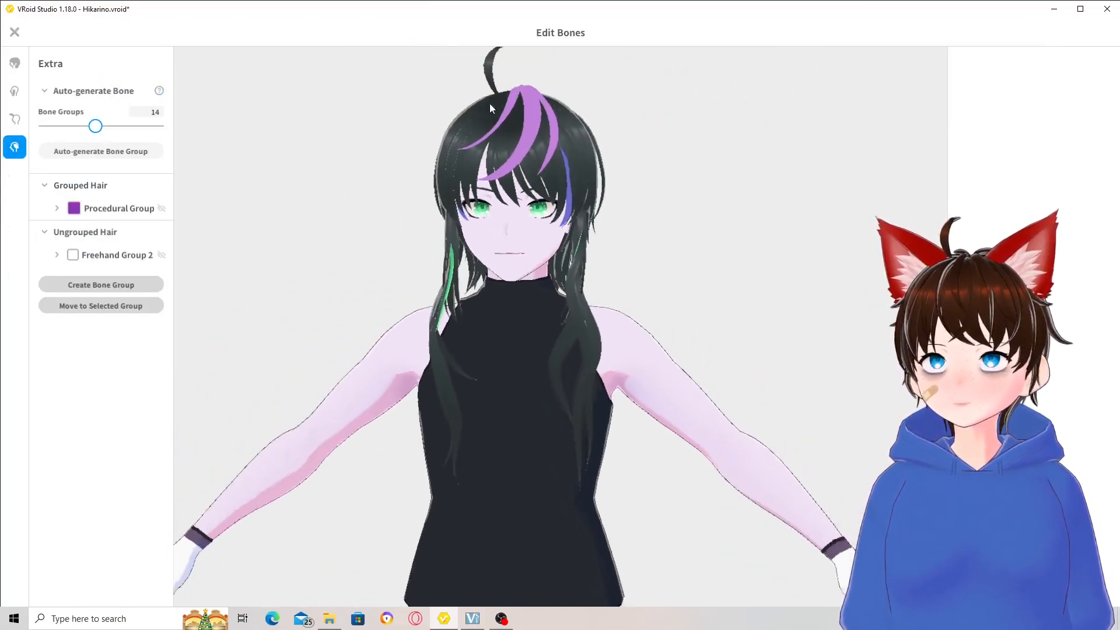
left_click_drag(98, 127, 100, 126)
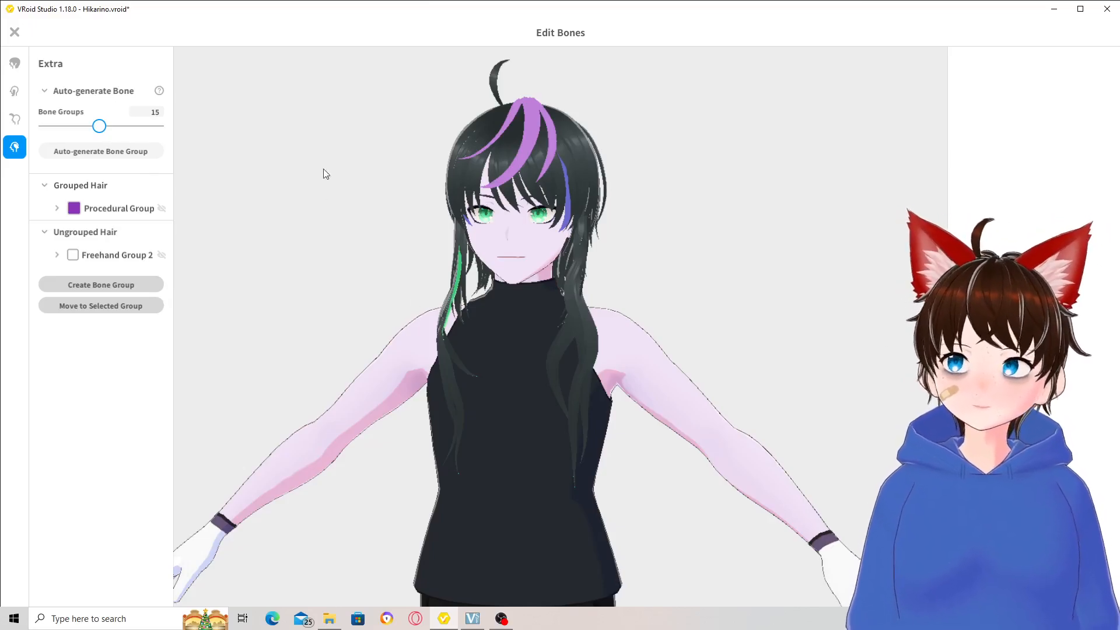
Inspect the long ungrouped side strands, including Hair 4, from the side and clear the selection.
mouse_move(695, 233)
right_mouse_down()
mouse_move(663, 233)
mouse_move(690, 223)
mouse_move(667, 230)
mouse_move(543, 339)
right_mouse_up()
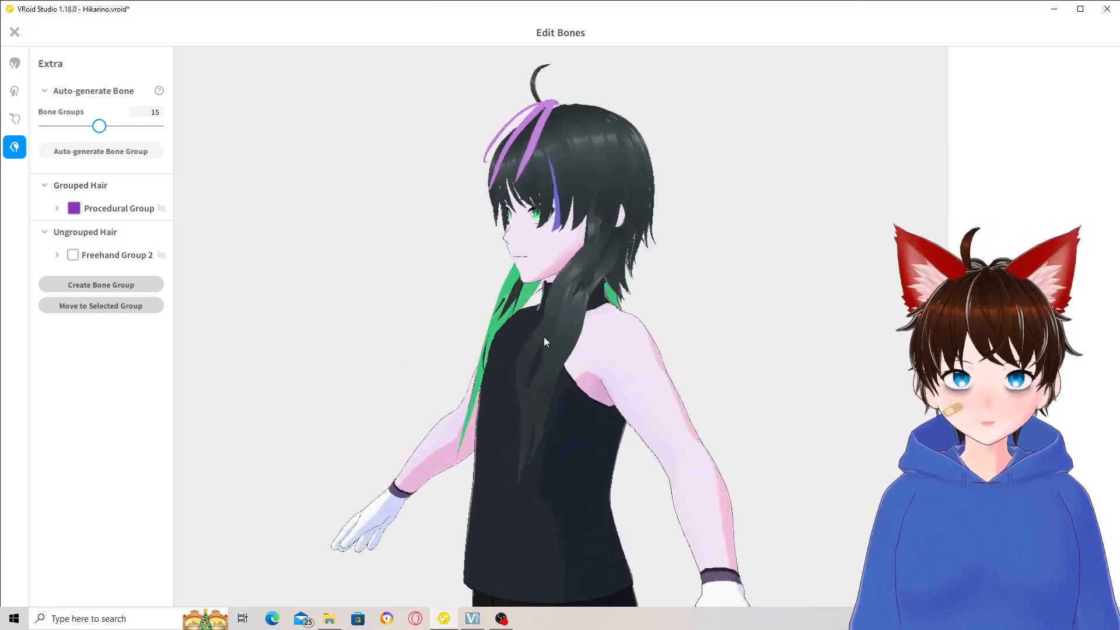
left_click(548, 319)
left_click(569, 320, "ctrl")
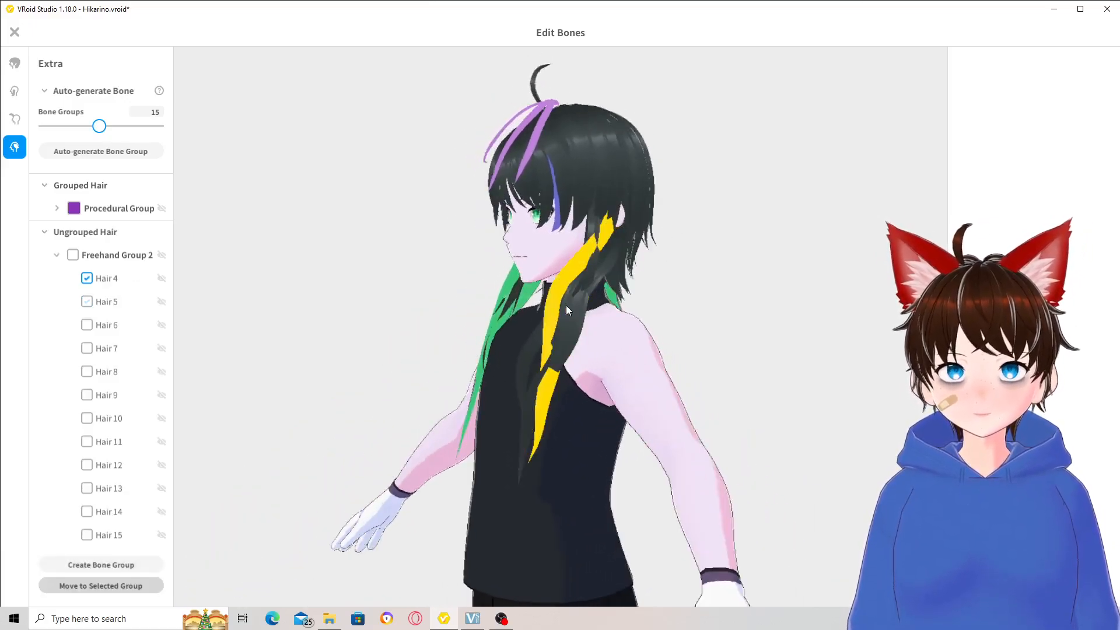
left_click(554, 294)
right_click_drag(319, 226, 345, 223)
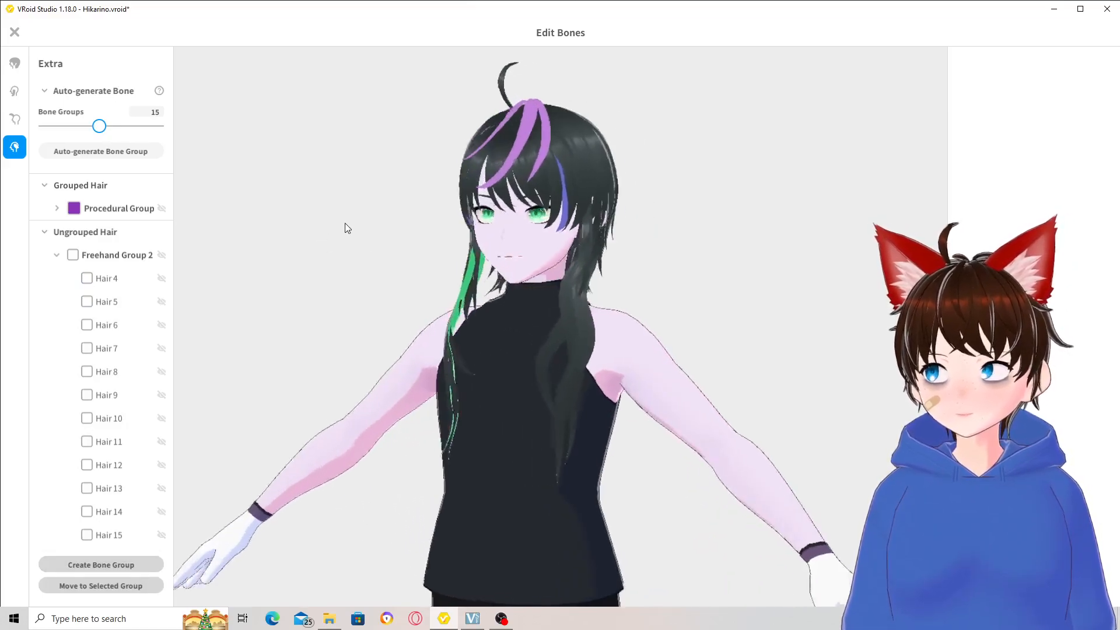
Collapse the ungrouped hair list and auto-generate the 15 bone groups for the Extra hair.
left_click(57, 255)
left_click(51, 233)
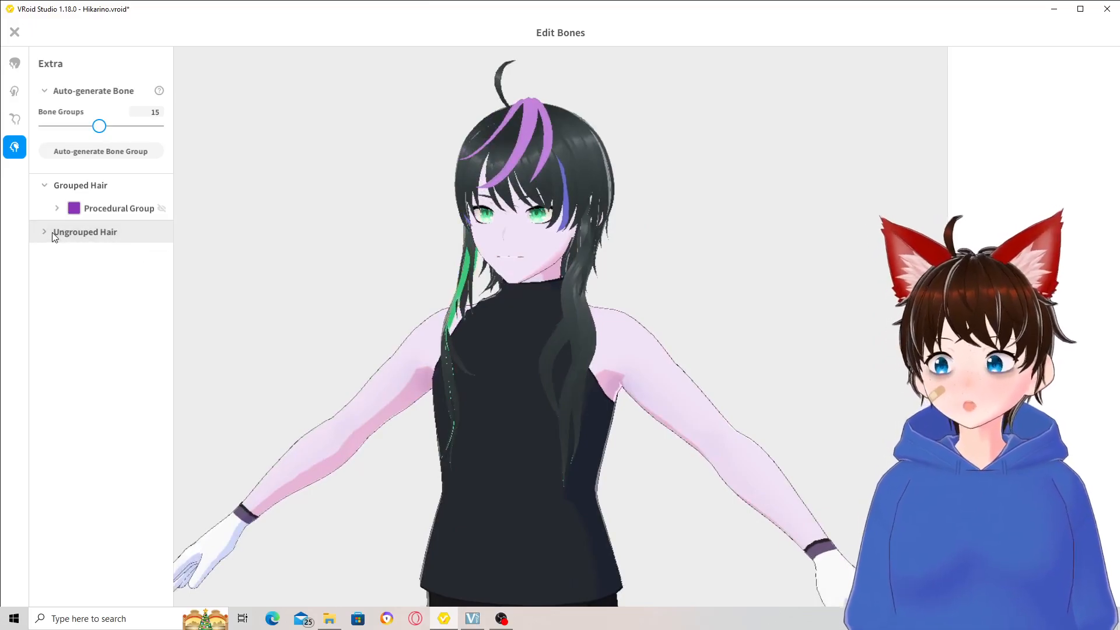
left_click(128, 154)
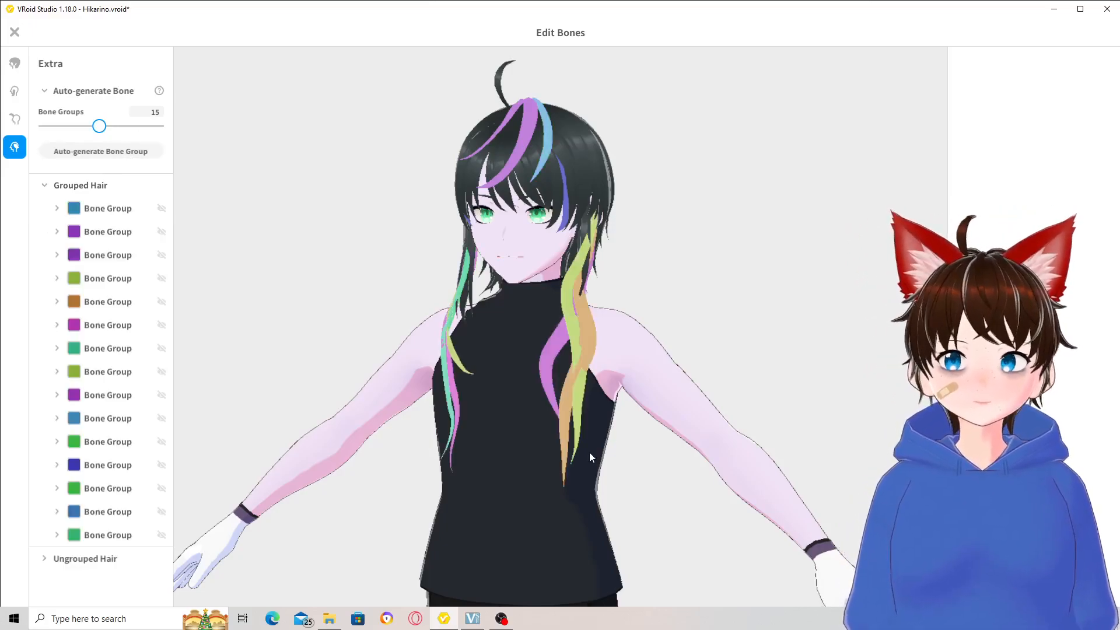
Give the purple front strand Hair 3 four bones, set its fixed point to 0.081, and check its bone chain.
right_click_drag(548, 152, 511, 118)
left_click(513, 121)
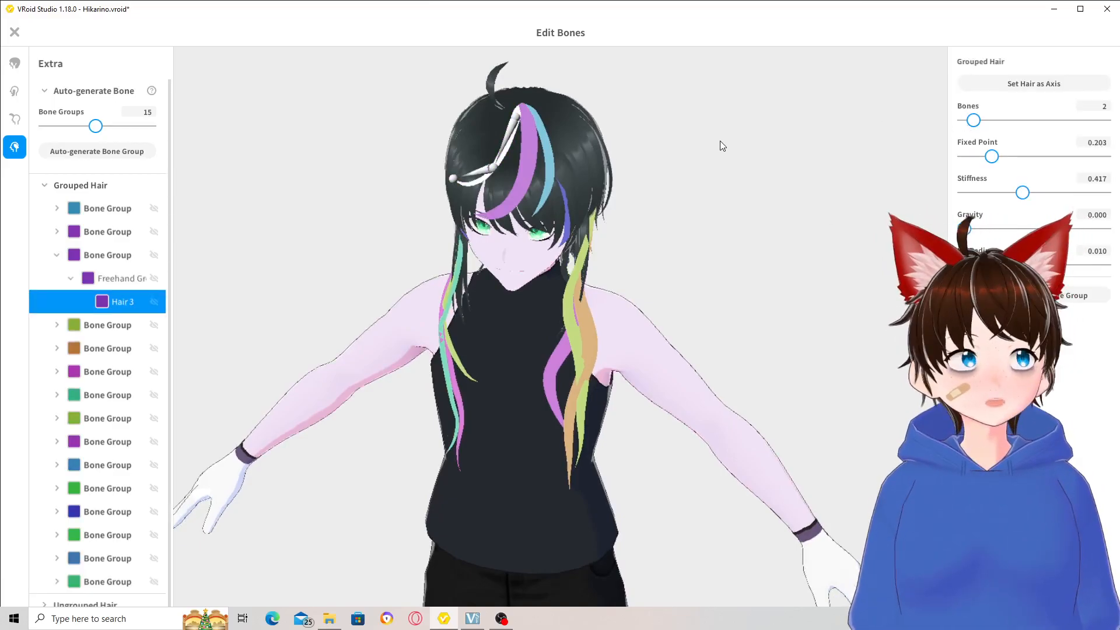
scroll(722, 141, "up", 2)
scroll(831, 97, "up", 2)
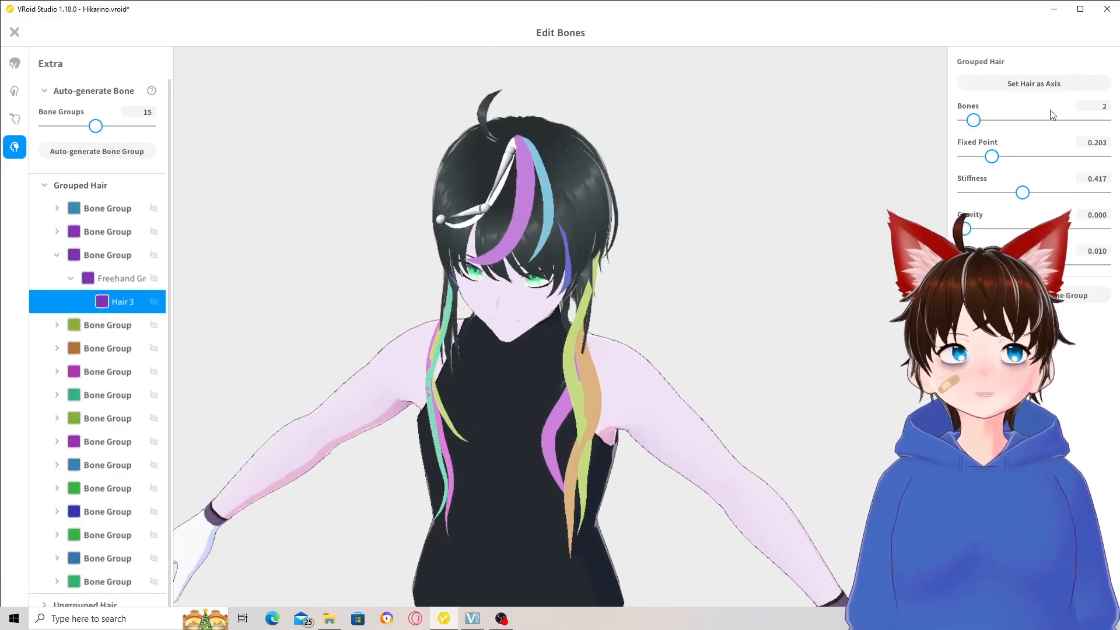
left_click_drag(975, 121, 993, 120)
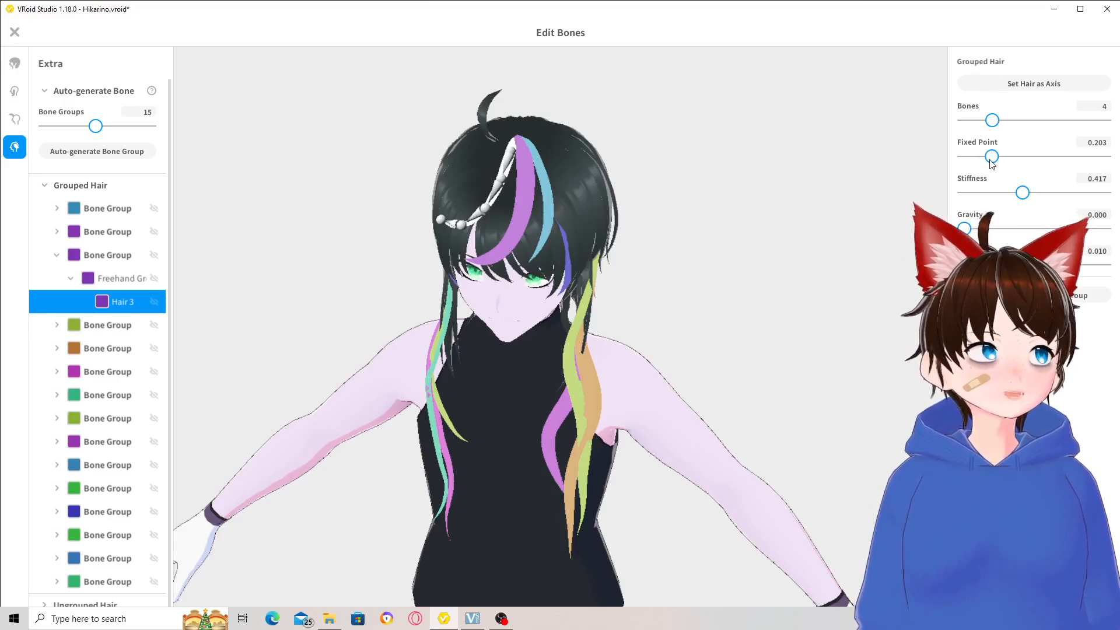
left_click_drag(992, 157, 974, 169)
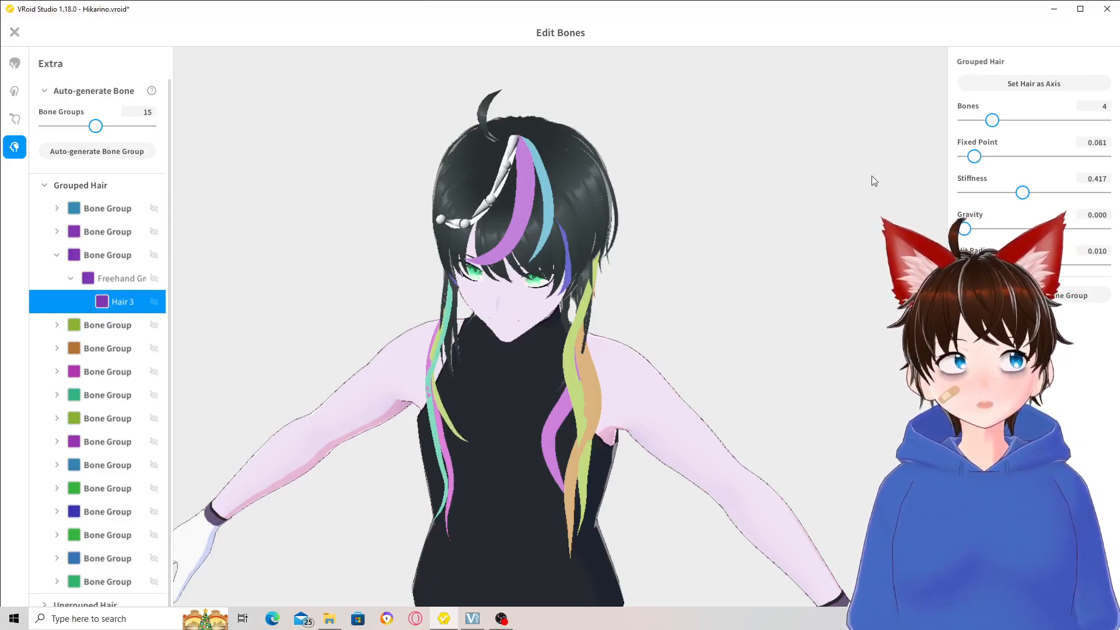
right_click_drag(880, 178, 859, 198)
right_click_drag(640, 220, 642, 196)
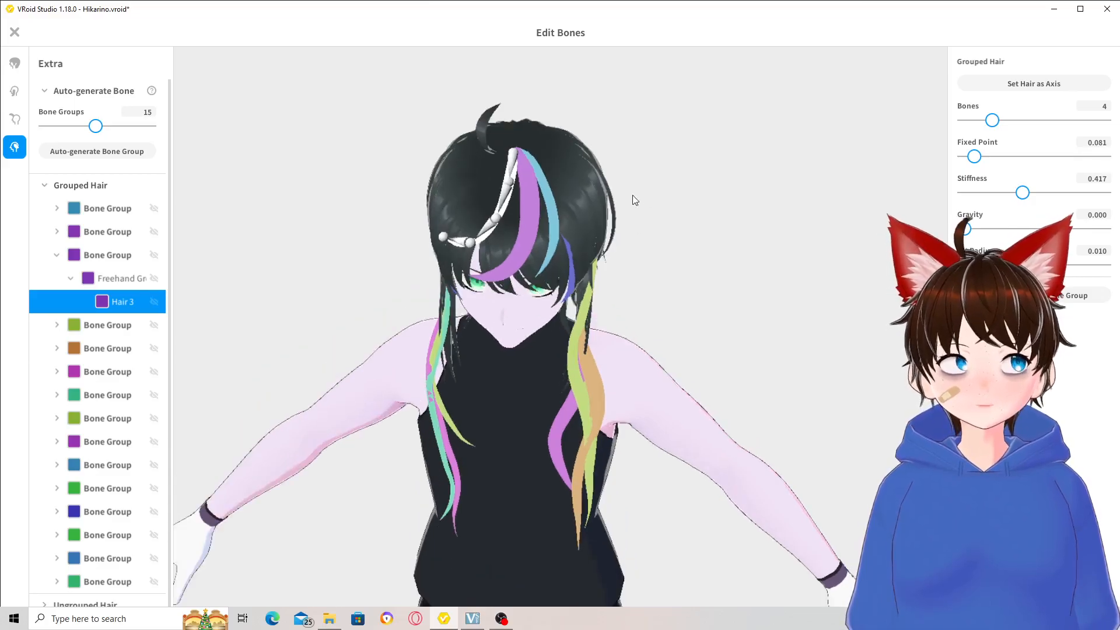
Give the wide purple front strand Hair 2 four bones and set its fixed point to 0.065.
left_click(529, 206)
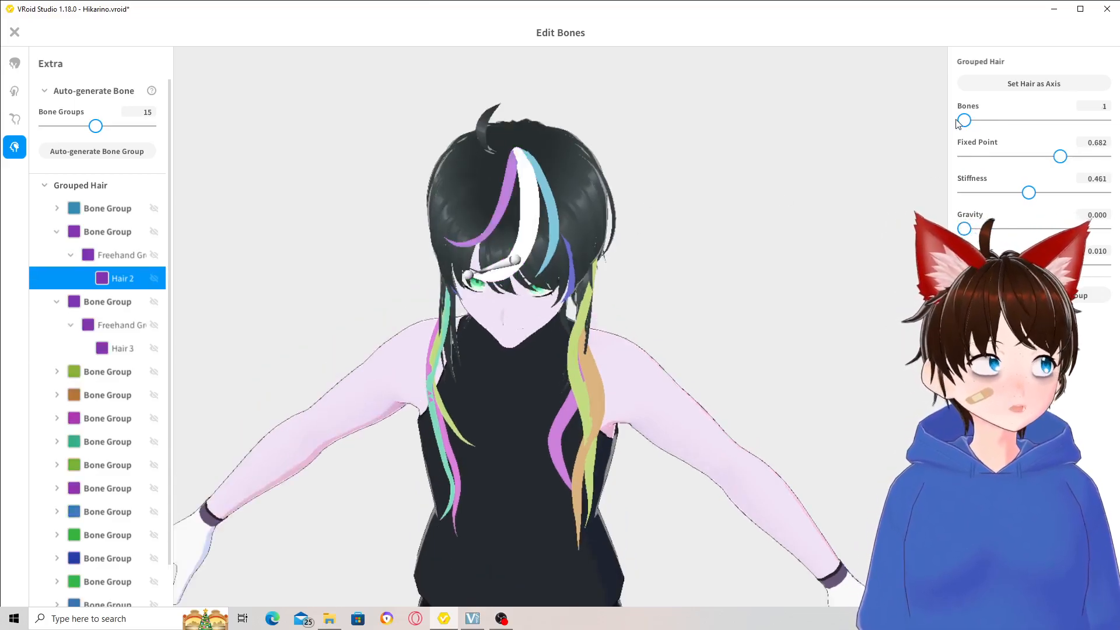
left_click_drag(965, 121, 983, 121)
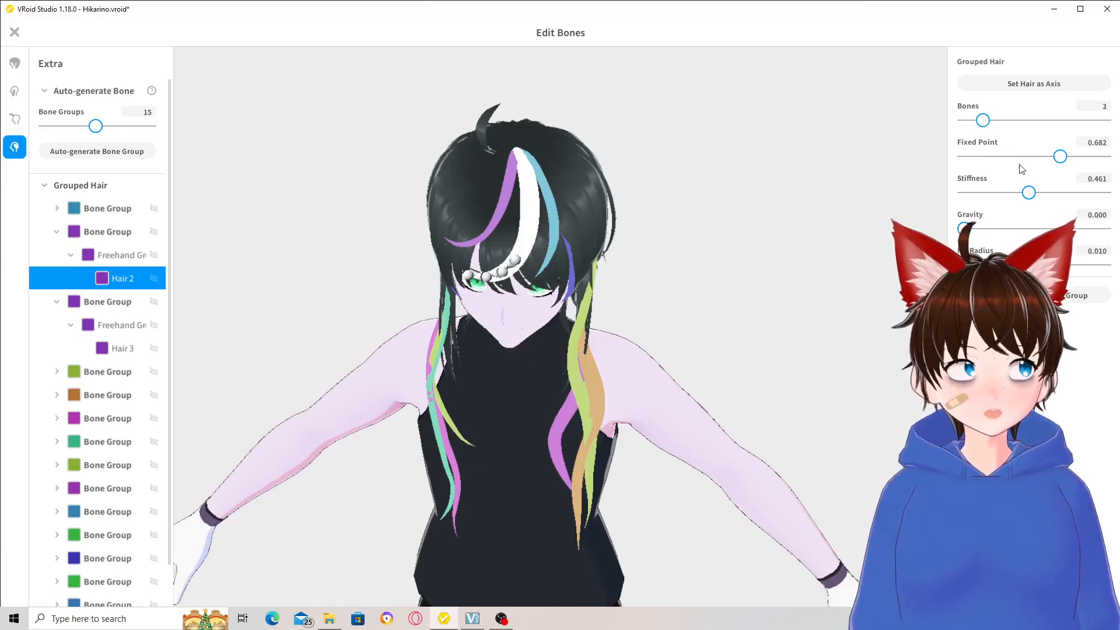
left_click_drag(1061, 156, 972, 156)
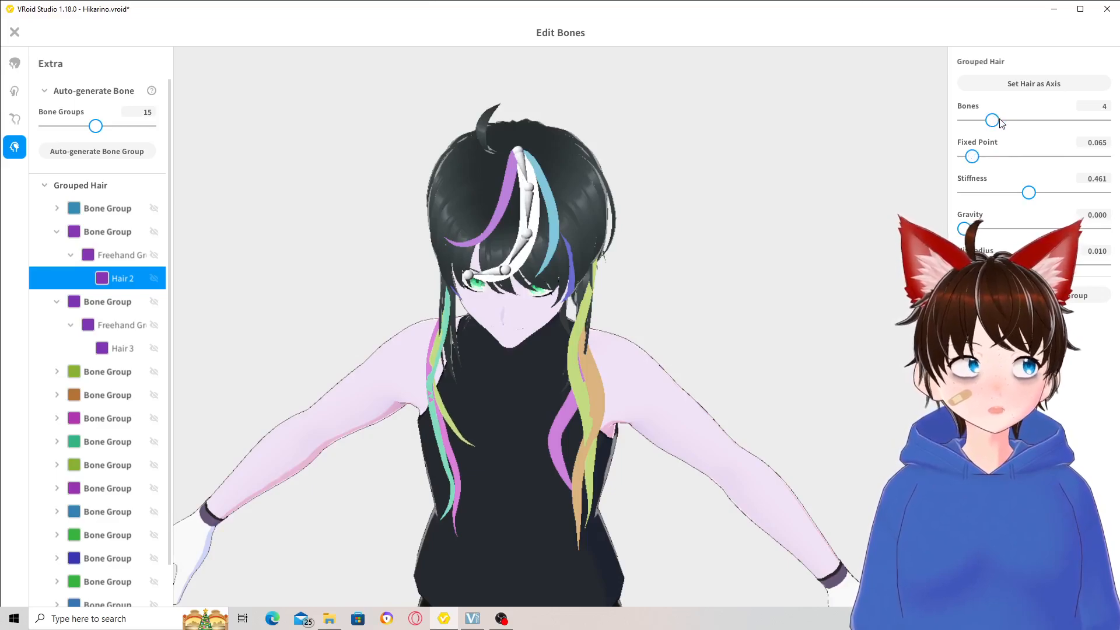
left_click_drag(993, 120, 1002, 120)
Give the light blue front strand Hair 1 four bones and set its fixed point to 0.103.
right_click_drag(799, 215, 783, 184)
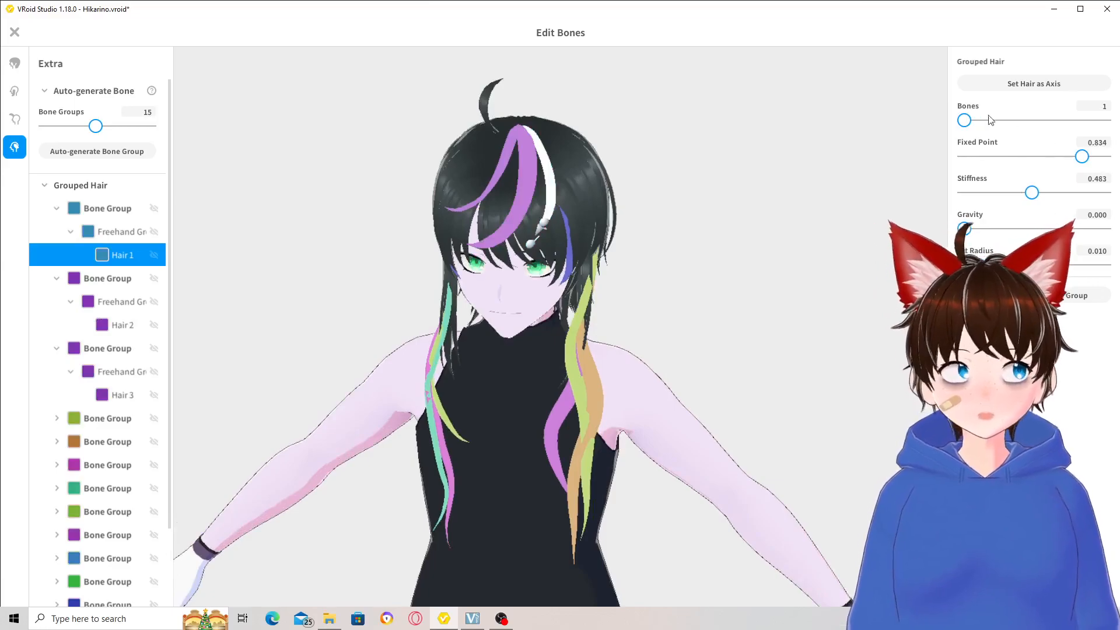
left_click_drag(1082, 157, 978, 159)
left_click_drag(963, 121, 993, 122)
Give the long yellow-green side strand Hair 4 eight bones and set its fixed point to 0.067.
right_click_drag(917, 234, 832, 220)
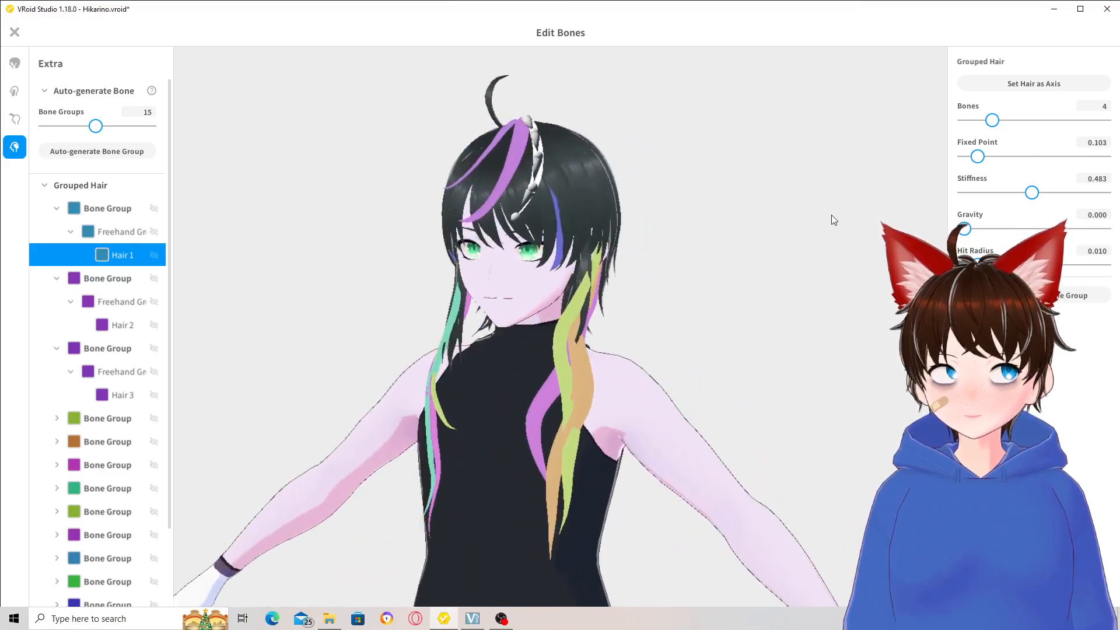
left_click(613, 311)
right_click_drag(616, 312, 666, 261)
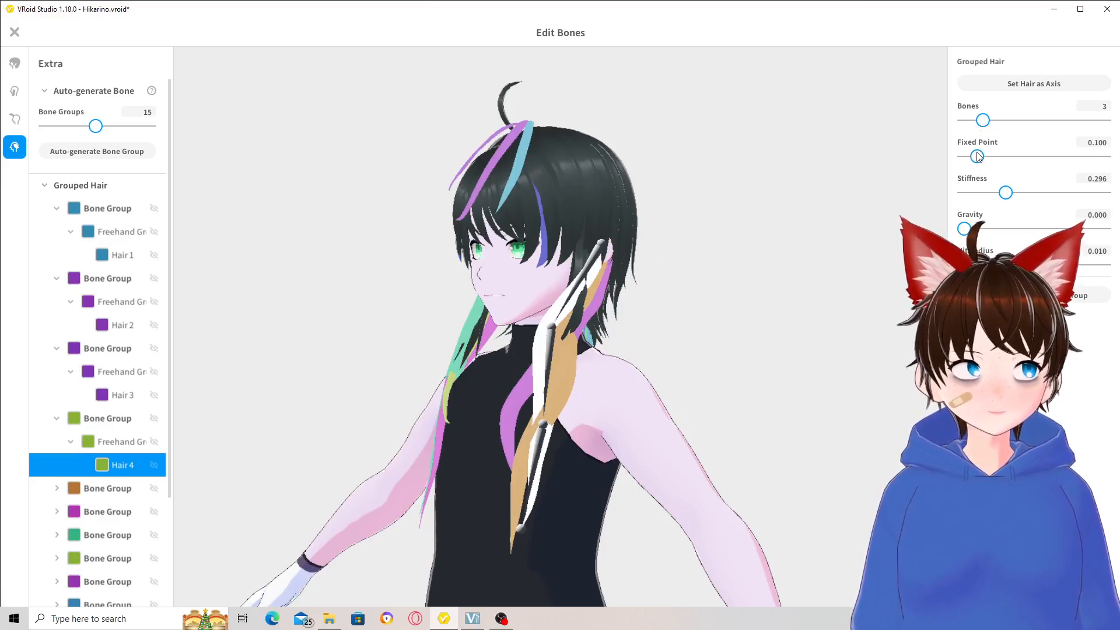
left_click_drag(976, 158, 974, 158)
left_click_drag(984, 120, 1030, 126)
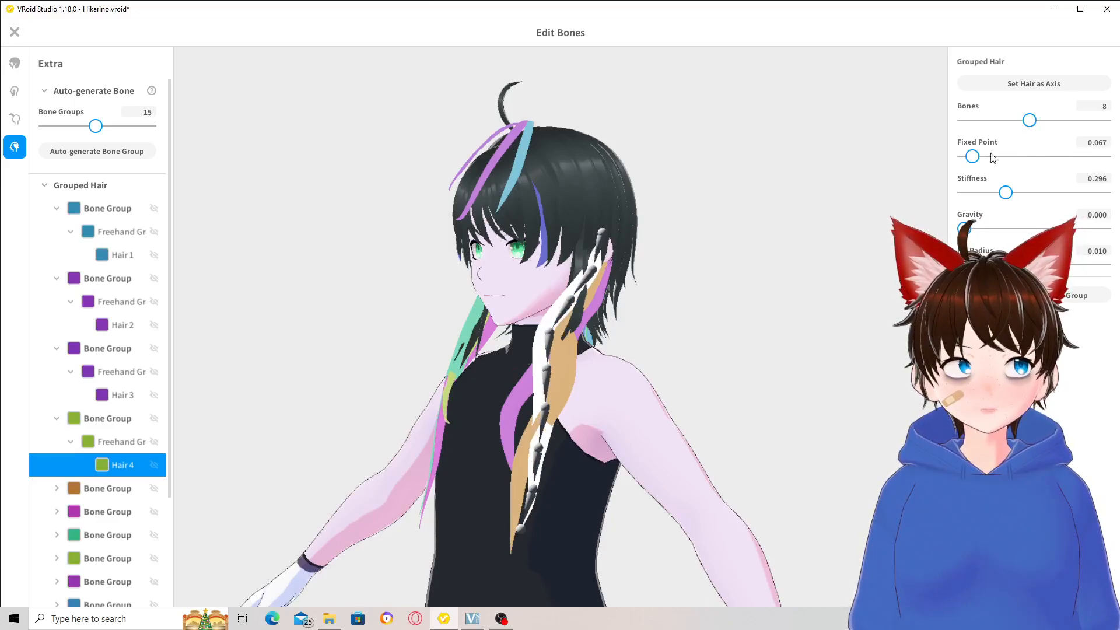
Give the orange side strand Hair 5 seven bones with fixed point 0.055, and the adjacent curved pink strand six bones with fixed point 0.071.
right_click_drag(653, 344, 688, 348)
left_click(581, 356)
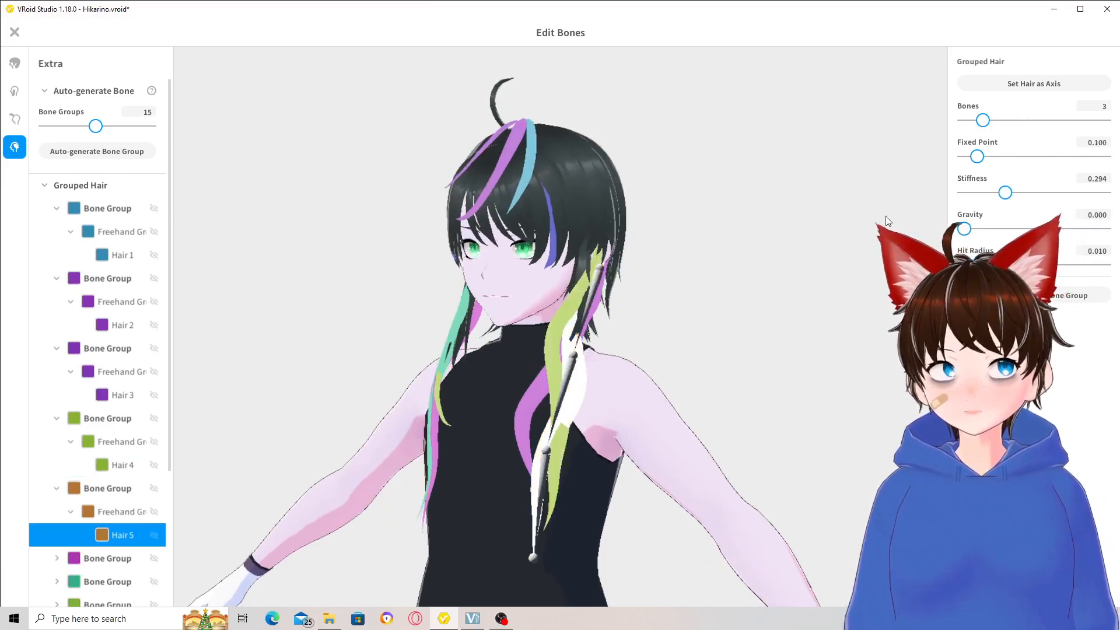
left_click_drag(977, 157, 1024, 125)
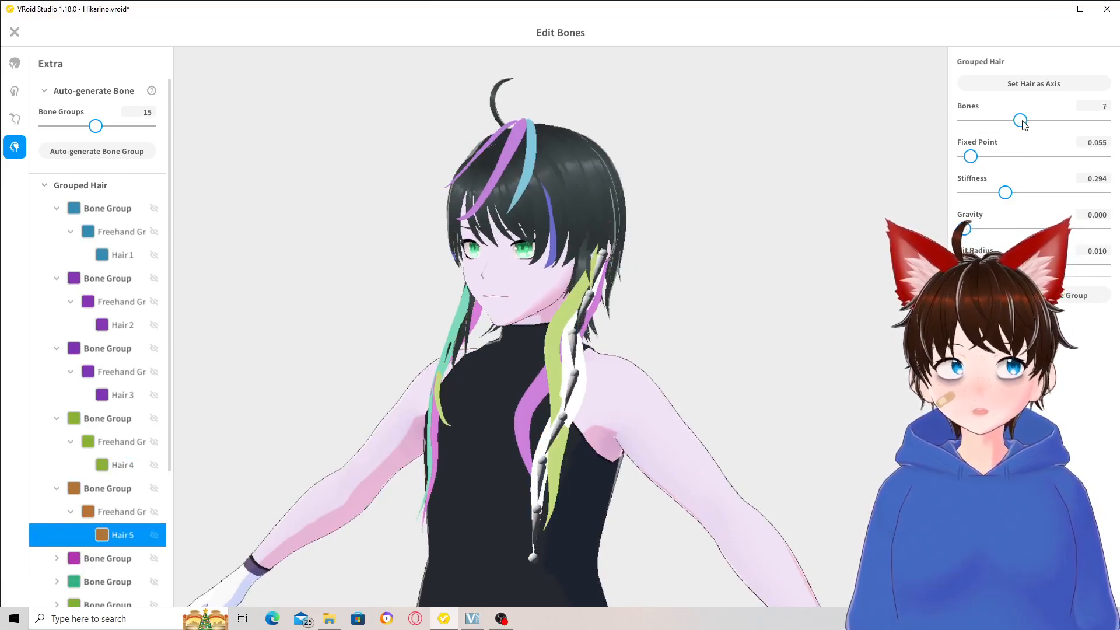
left_click(537, 389)
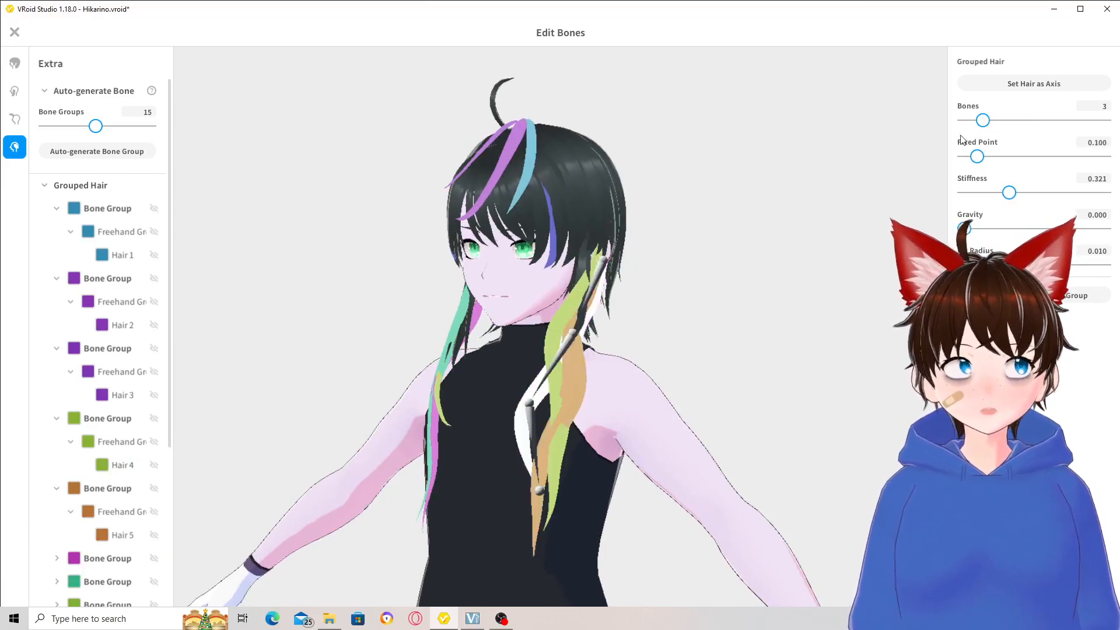
left_click_drag(983, 158, 1011, 120)
Give the longest blue strand at the back five bones, fixed point 0.071, stiffness 0.103 and hit radius 0.011.
right_click_drag(808, 271, 646, 310)
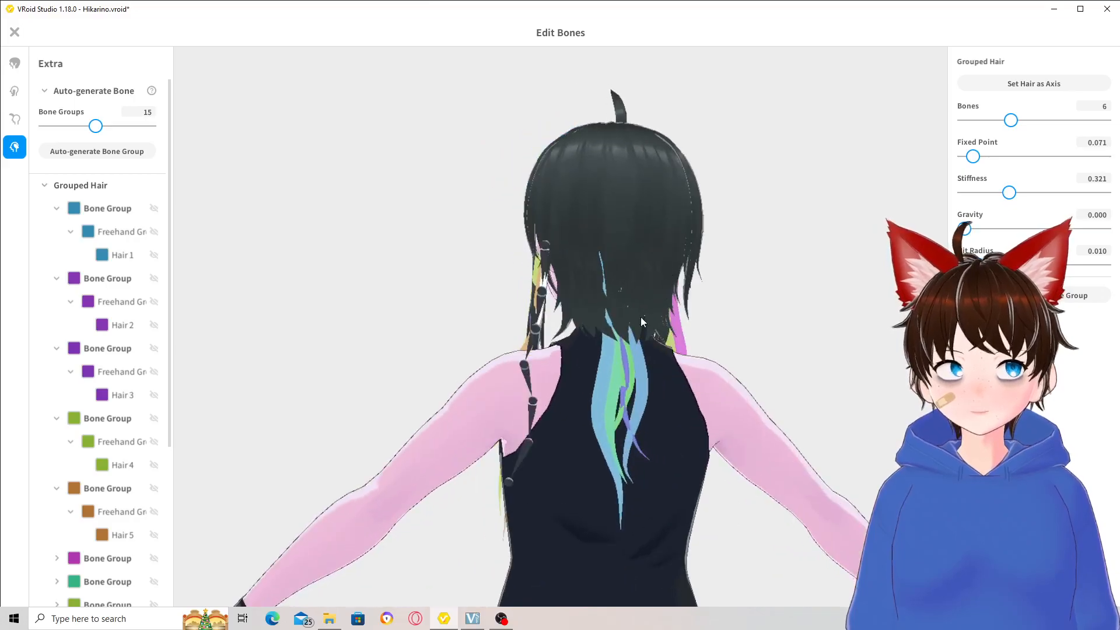
left_click(604, 360)
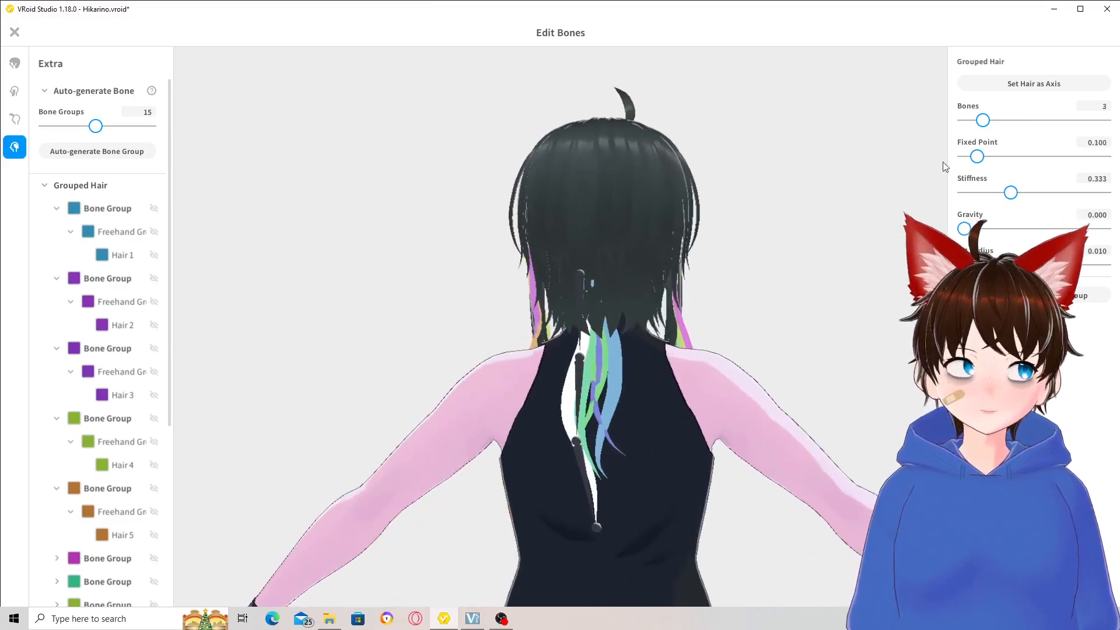
left_click_drag(981, 155, 1000, 122)
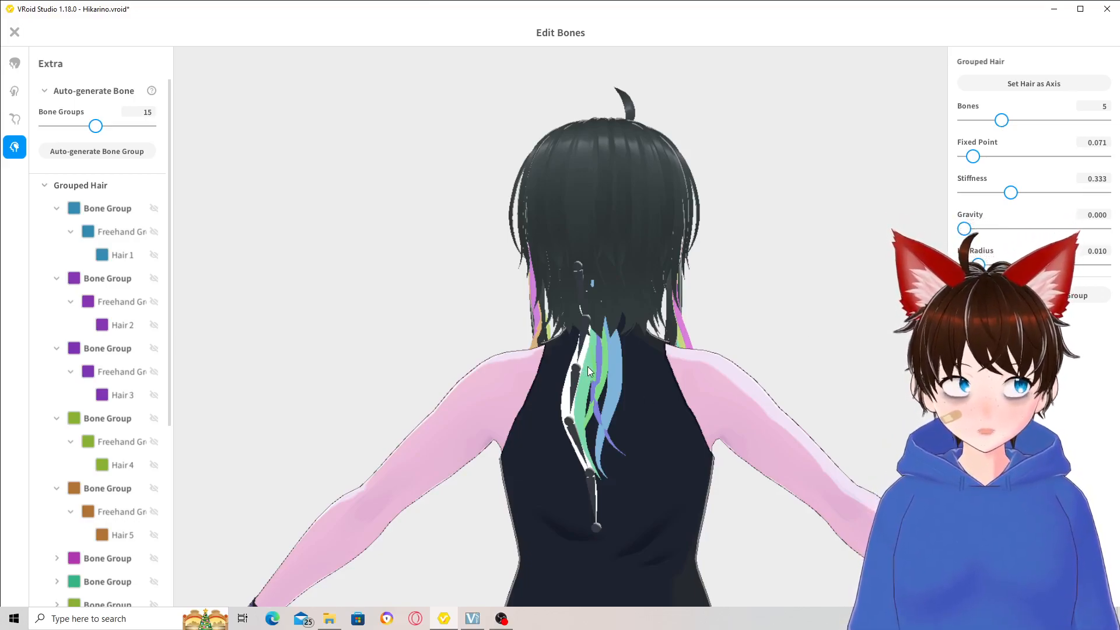
left_click_drag(1005, 194, 982, 196)
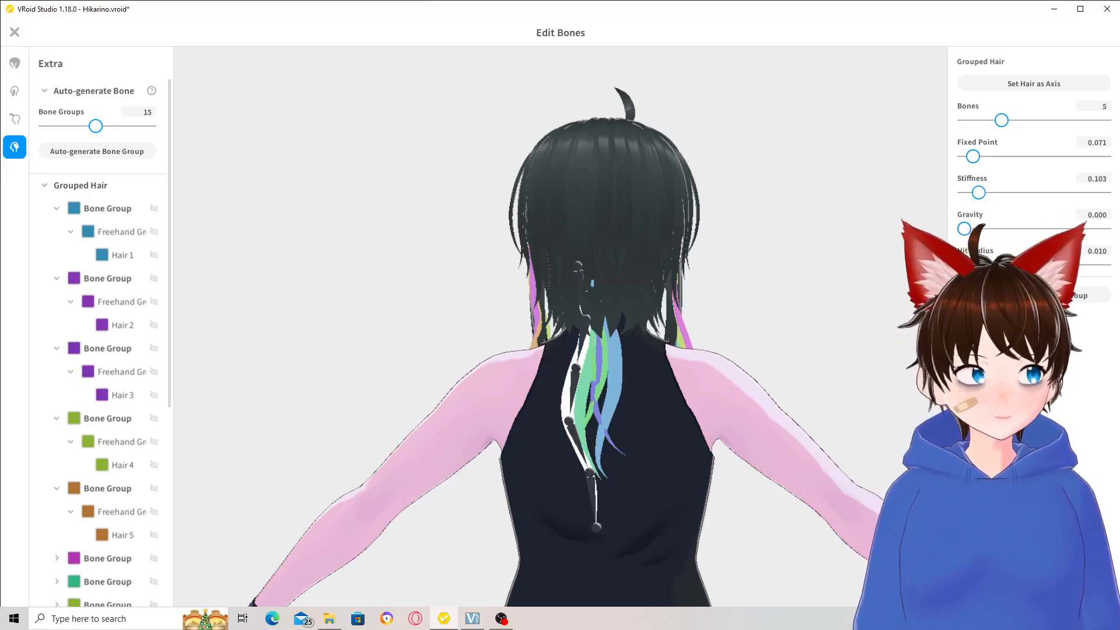
left_click_drag(978, 265, 981, 265)
Give the teal-green back strand beside it five bones, with fixed point 0.055 and stiffness 0.185.
right_click_drag(852, 306, 875, 308)
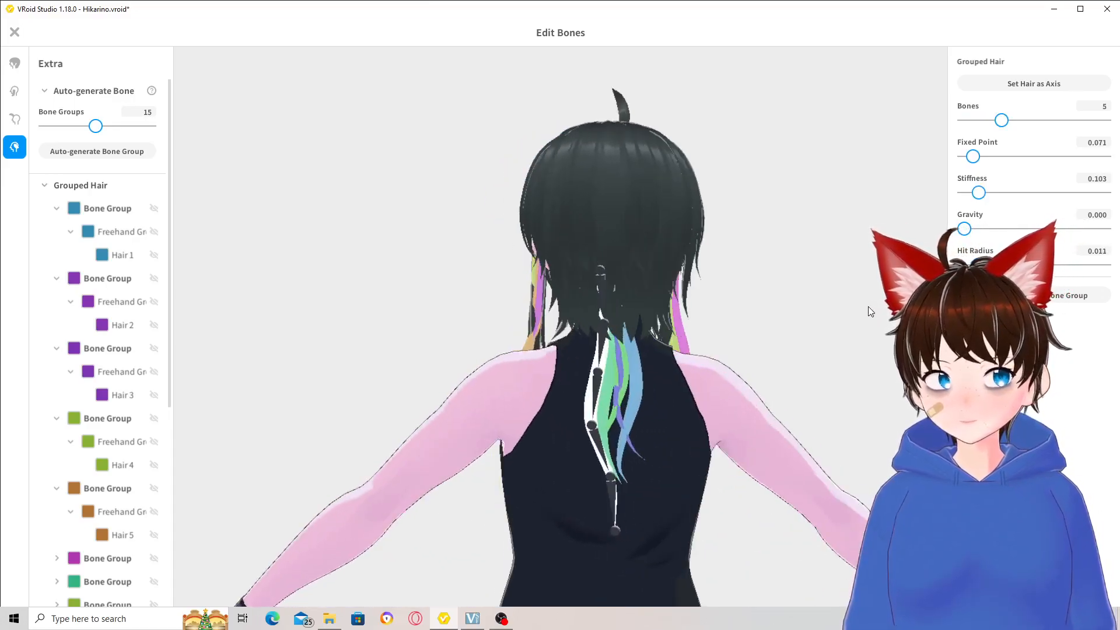
left_click(611, 366)
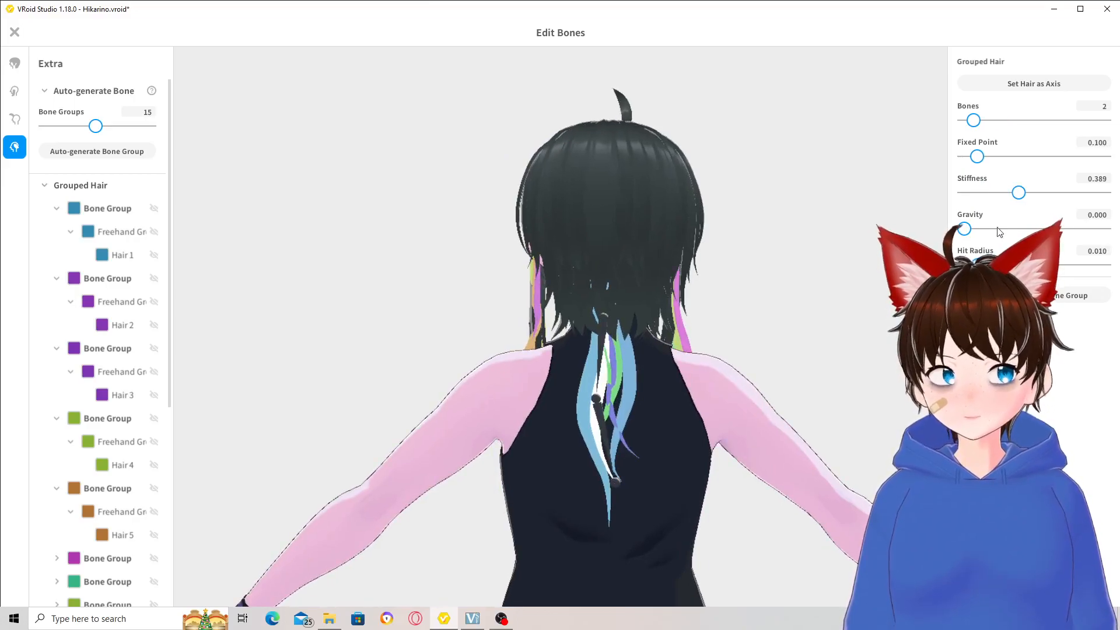
left_click_drag(1019, 193, 999, 199)
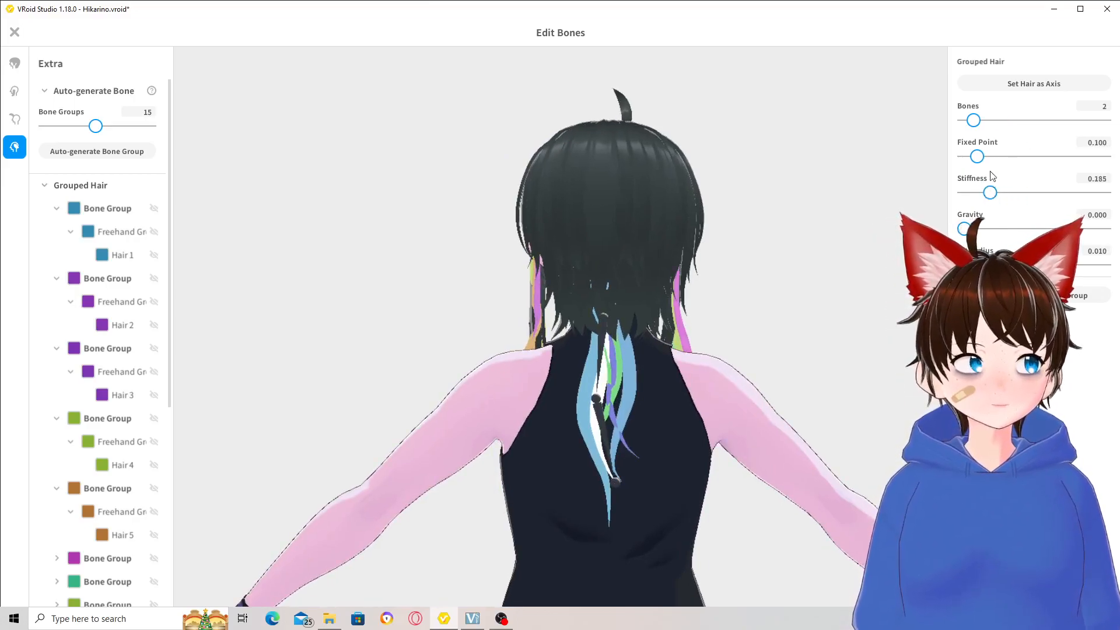
left_click_drag(978, 157, 1002, 121)
Give the thin violet back strand five bones with fixed point 0.035, and the thin bright green strand three bones with fixed point 0.047.
left_click(633, 389)
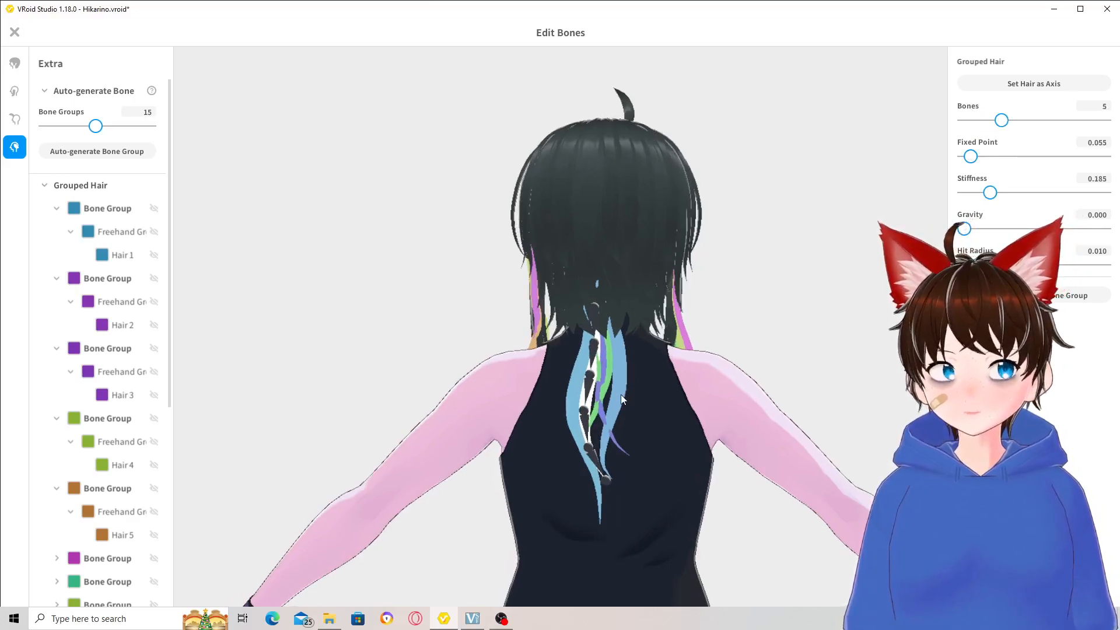
left_click_drag(973, 120, 969, 158)
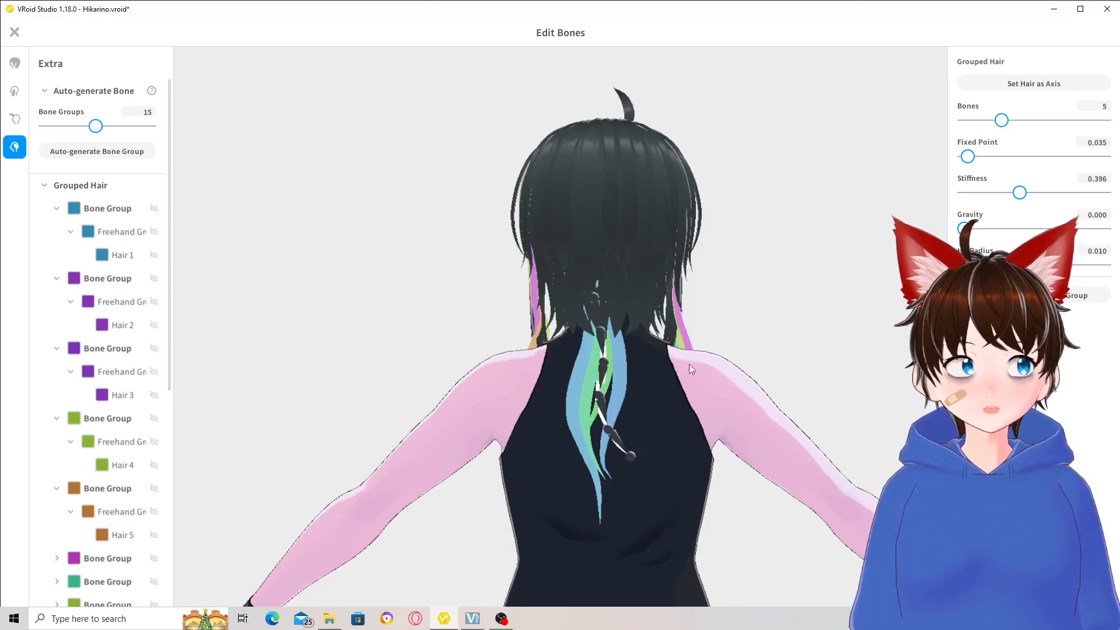
left_click(610, 369)
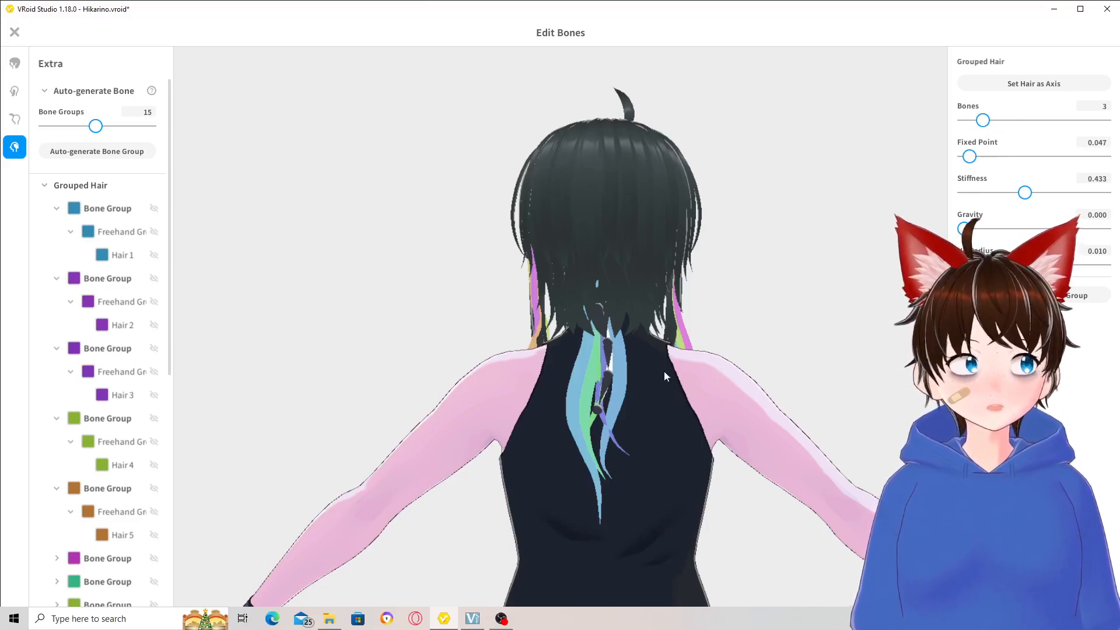
Give the shorter blue back strand four bones with fixed point 0.043, and reselect the thin bright green strand.
left_click(622, 366)
left_click_drag(973, 121, 992, 121)
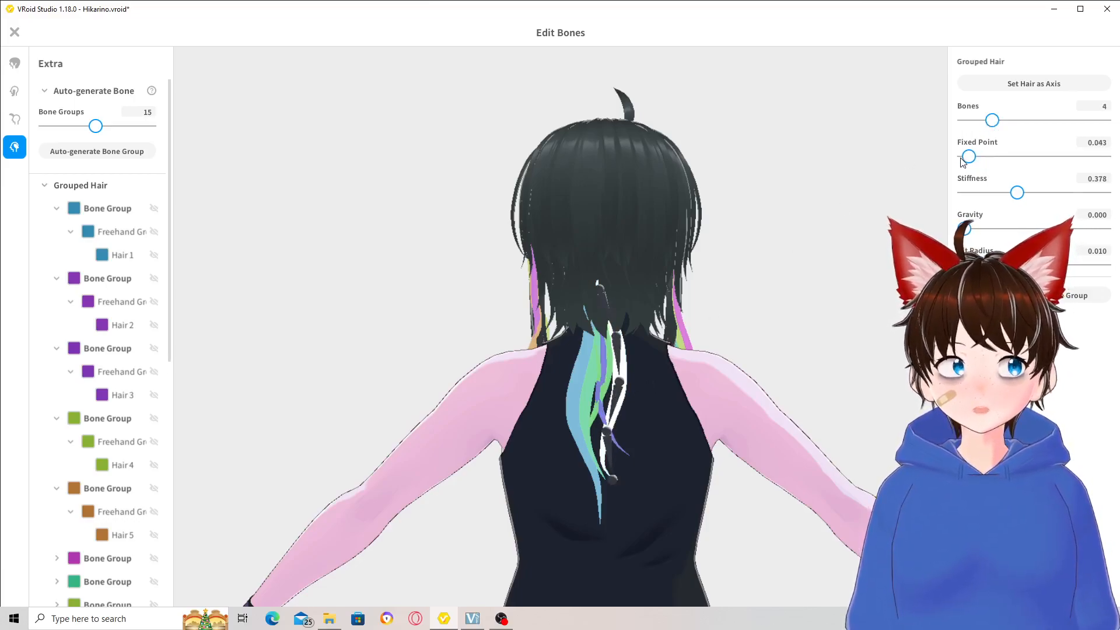
left_click(608, 361)
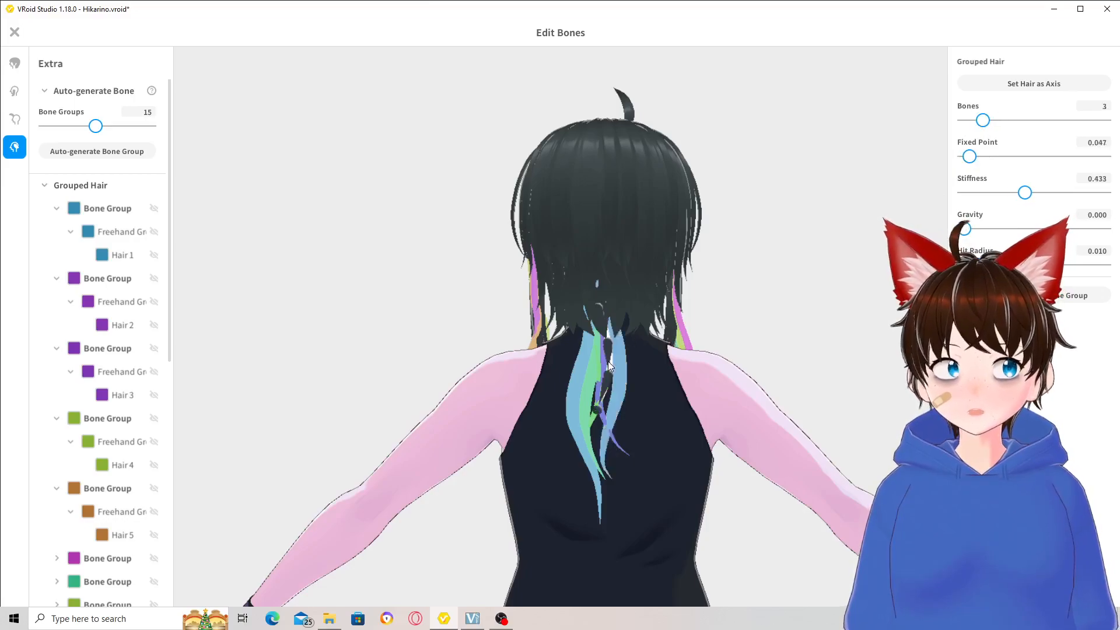
Give the long teal strand on the character's other side seven bones and set its fixed point to 0.043.
right_click_drag(596, 289, 499, 340)
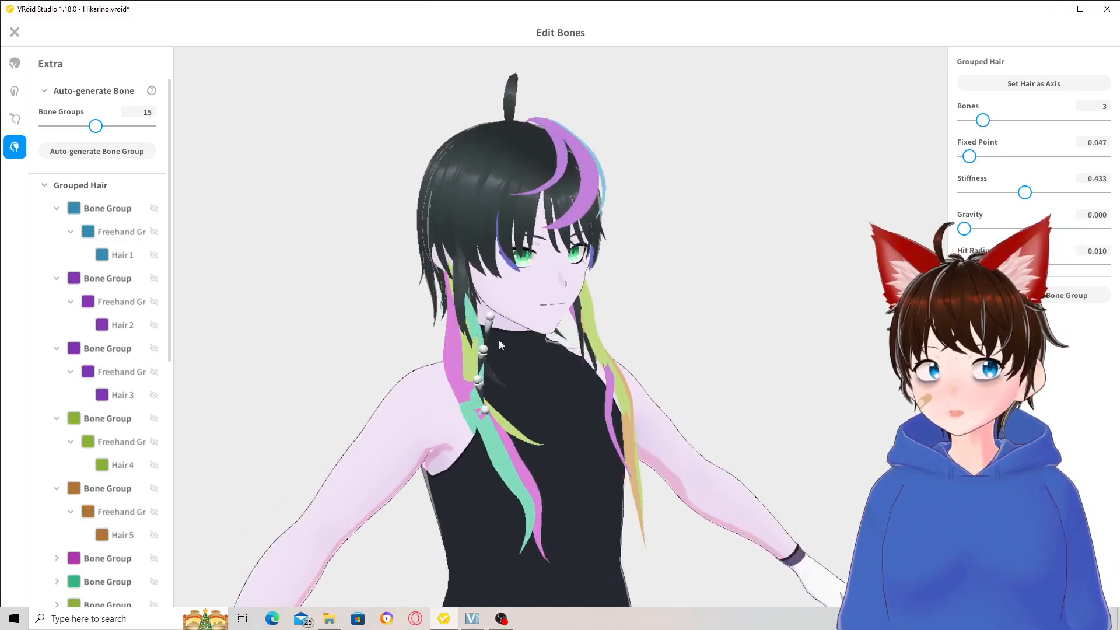
left_click(472, 311)
right_click_drag(674, 336, 721, 335)
left_click_drag(984, 119, 1021, 121)
left_click_drag(976, 162, 967, 162)
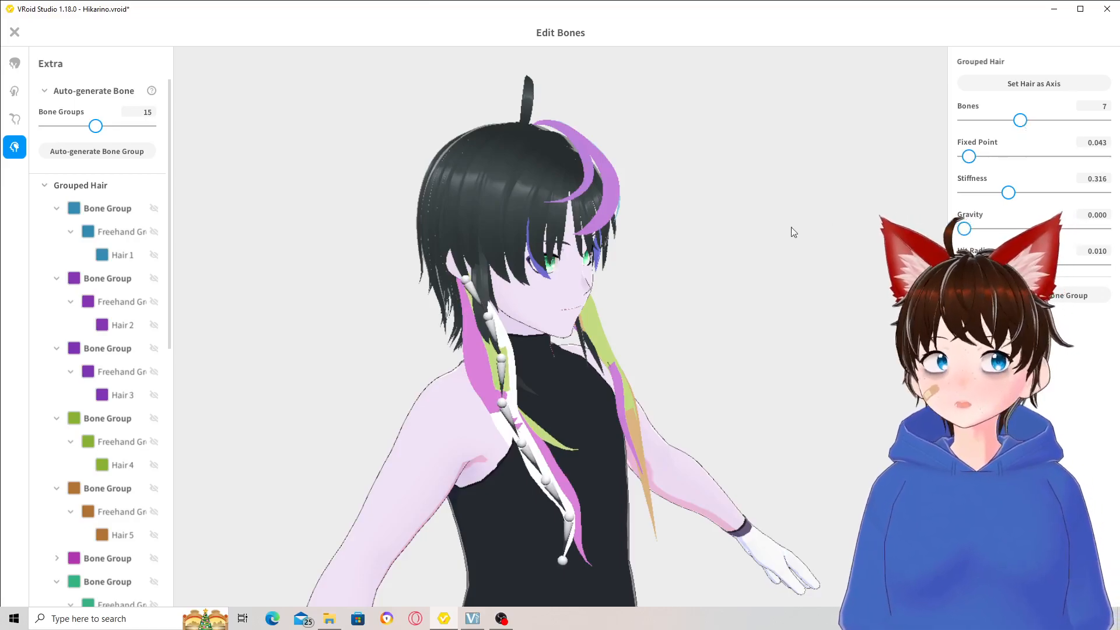
Give the long pink side strand Hair 6 eight bones and set its fixed point to 0.010.
left_click(477, 354)
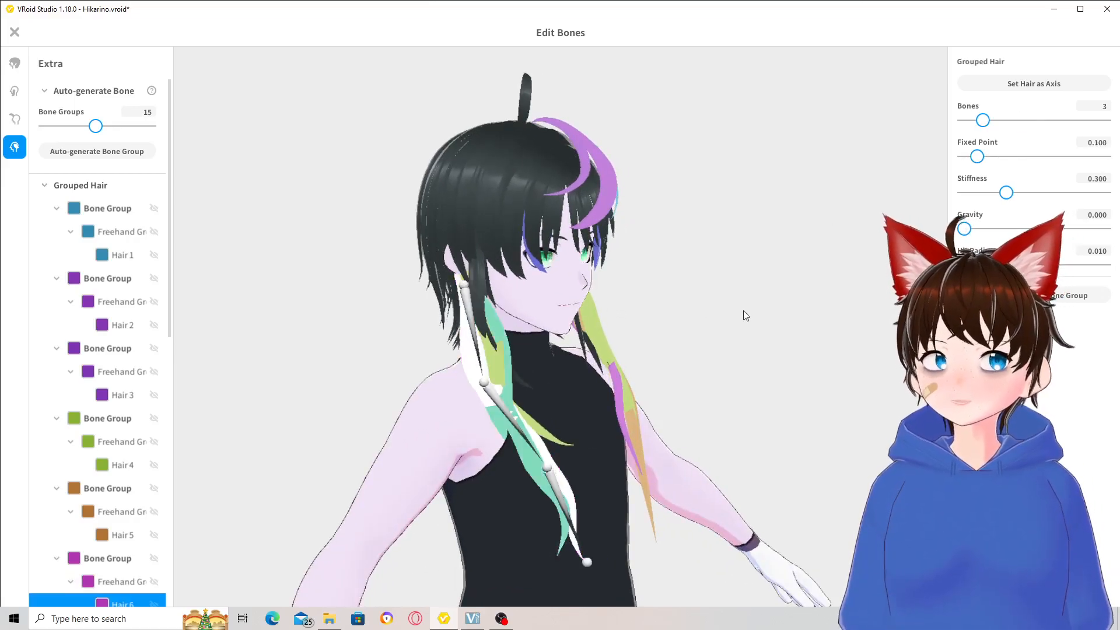
left_click_drag(979, 127, 1030, 122)
left_click_drag(975, 157, 966, 160)
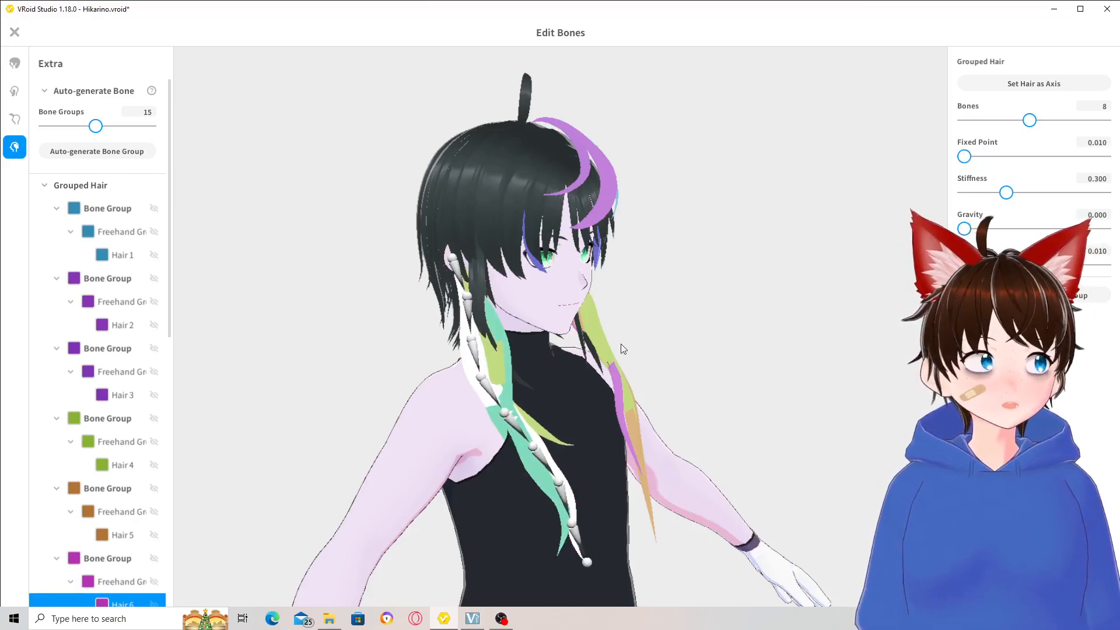
Give the short yellow-green strand beside Hair 6 six bones and set its fixed point to 0.010.
left_click(532, 411)
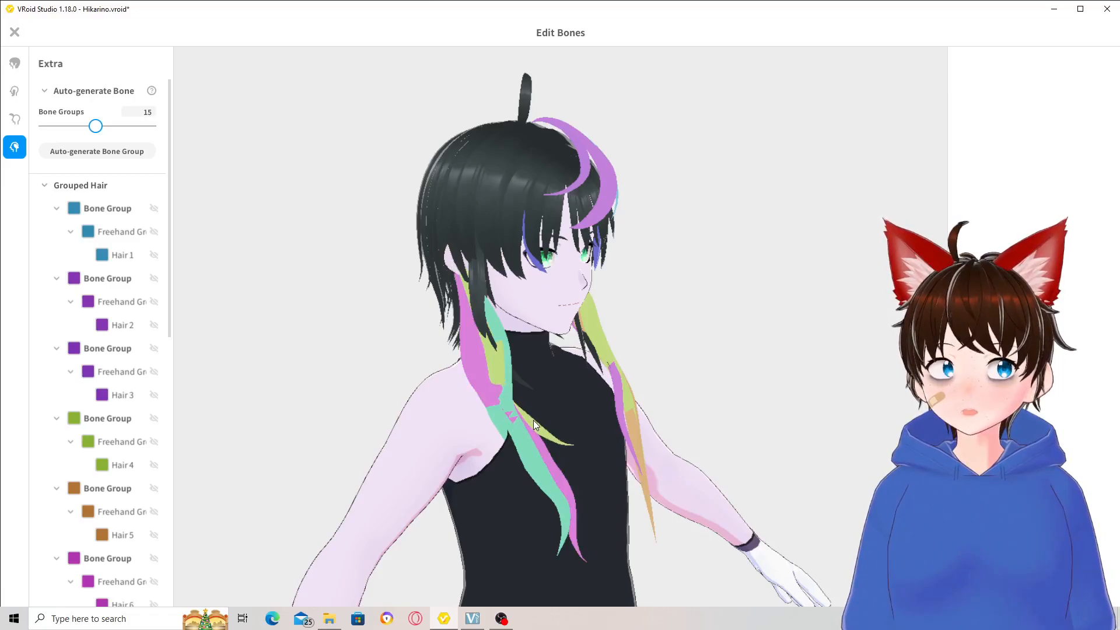
left_click(533, 426)
left_click_drag(976, 123, 964, 157)
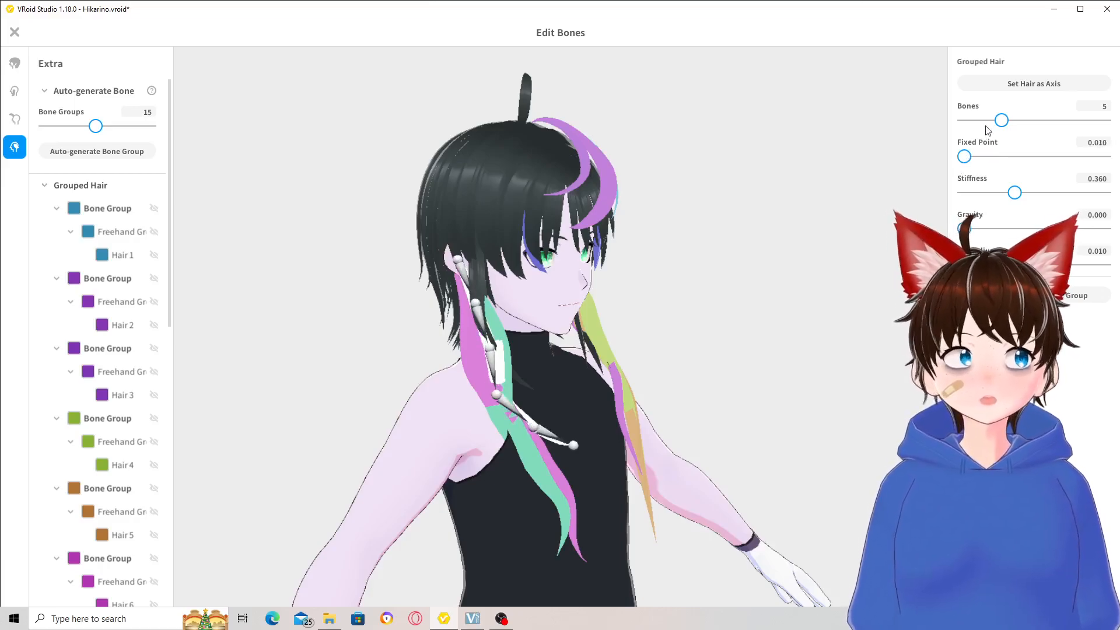
left_click_drag(1002, 120, 1012, 121)
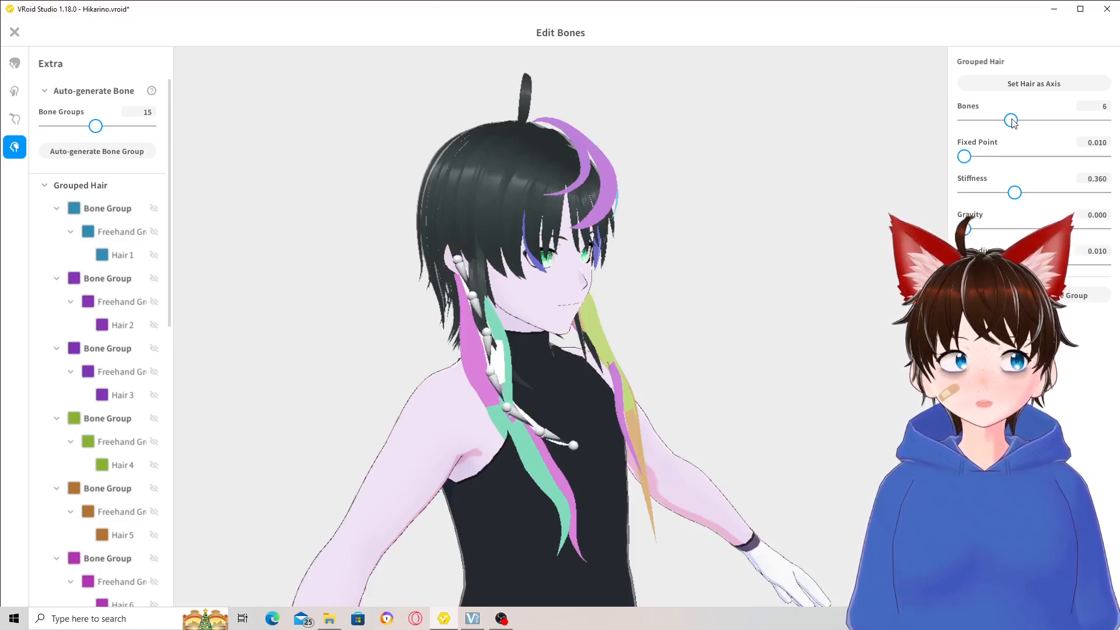
Reselect the long teal side strand, try a fixed point of 0.320, set it to 0.010, and check the bone chain from the front.
scroll(496, 321, "up", 2)
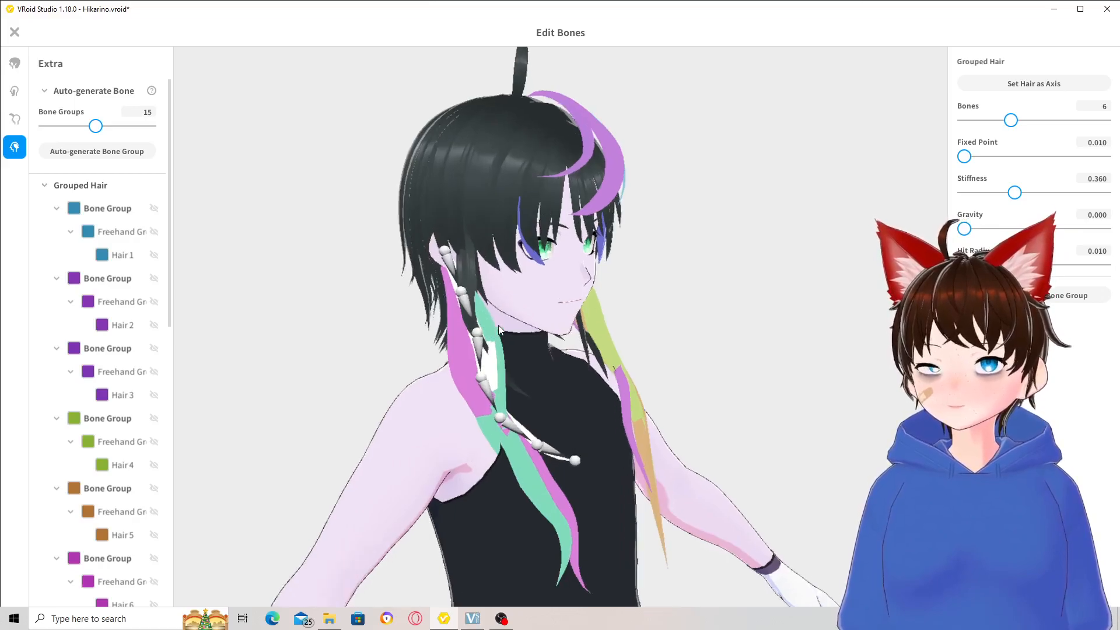
left_click(490, 327)
left_click(476, 337)
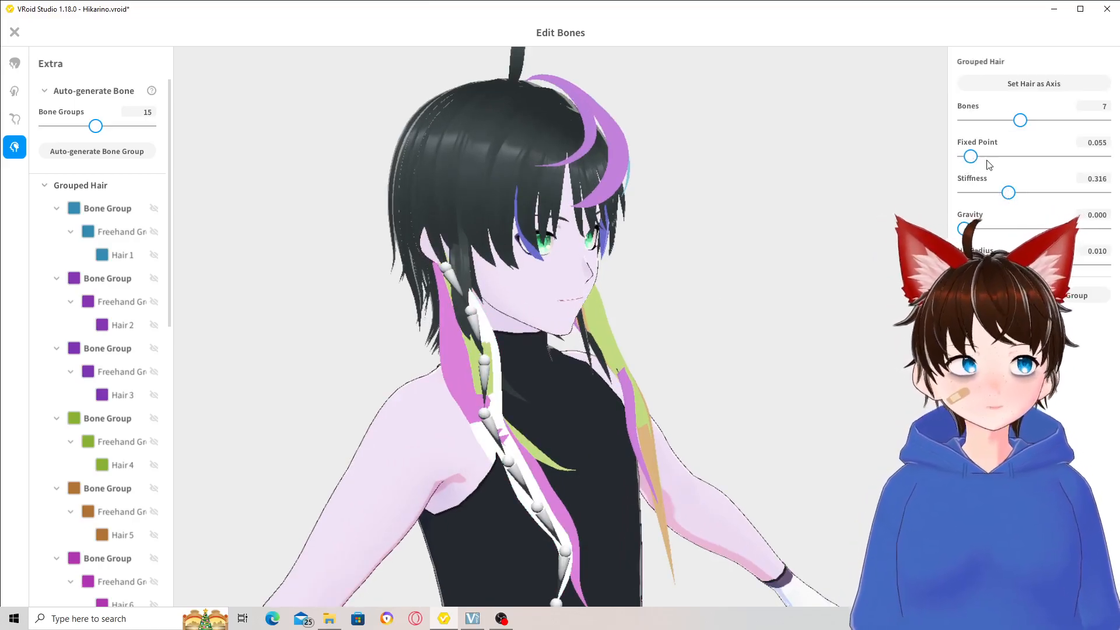
left_click_drag(969, 156, 1009, 157)
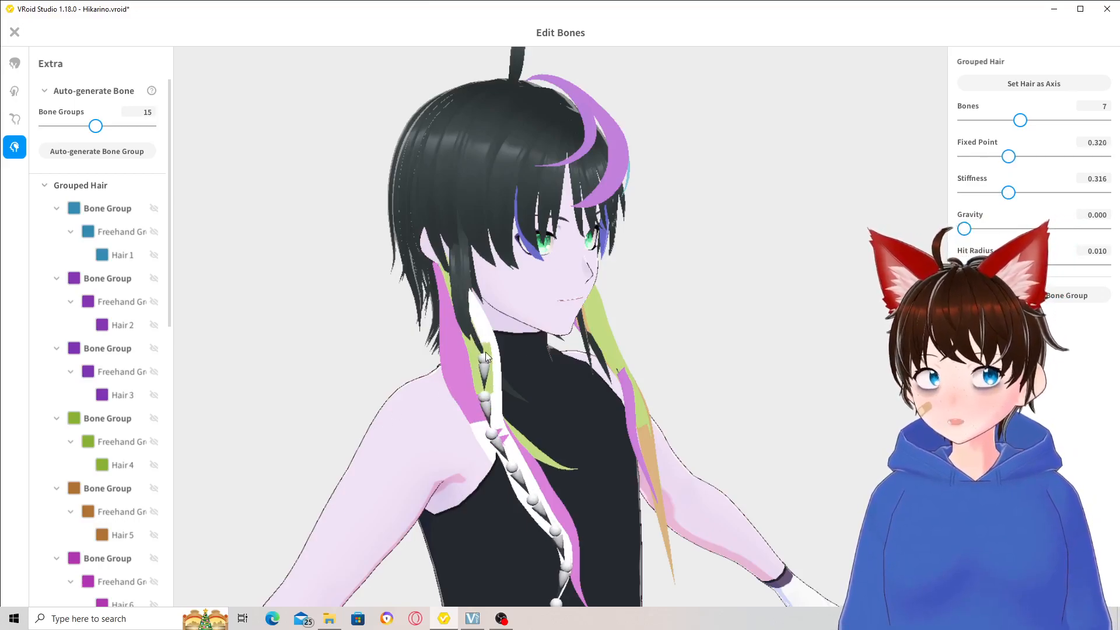
left_click_drag(1009, 157, 941, 170)
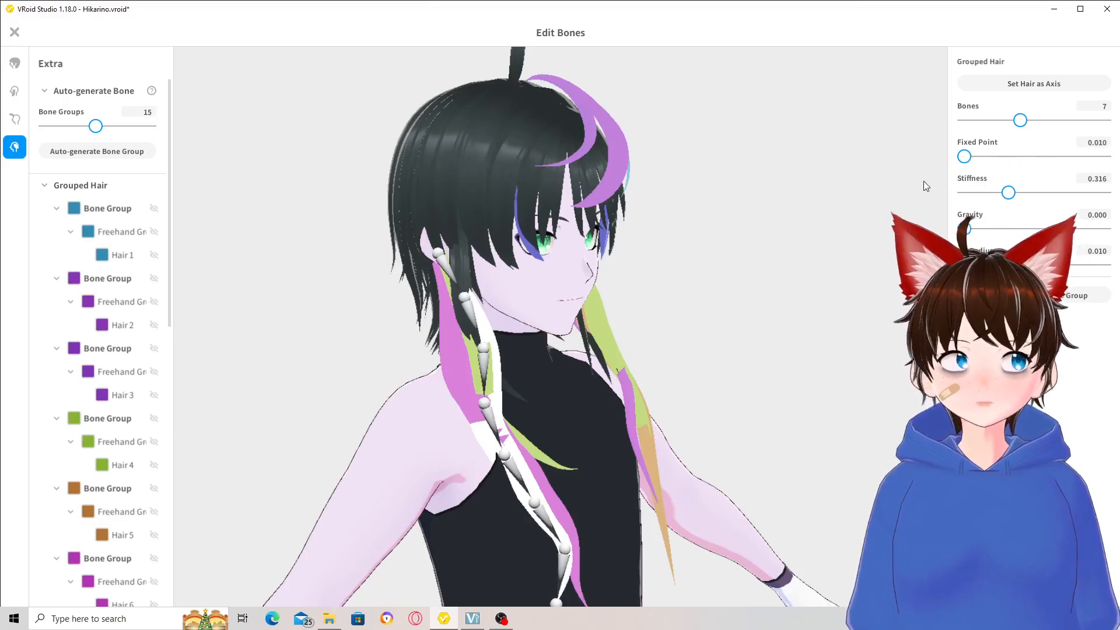
right_click_drag(778, 217, 768, 165)
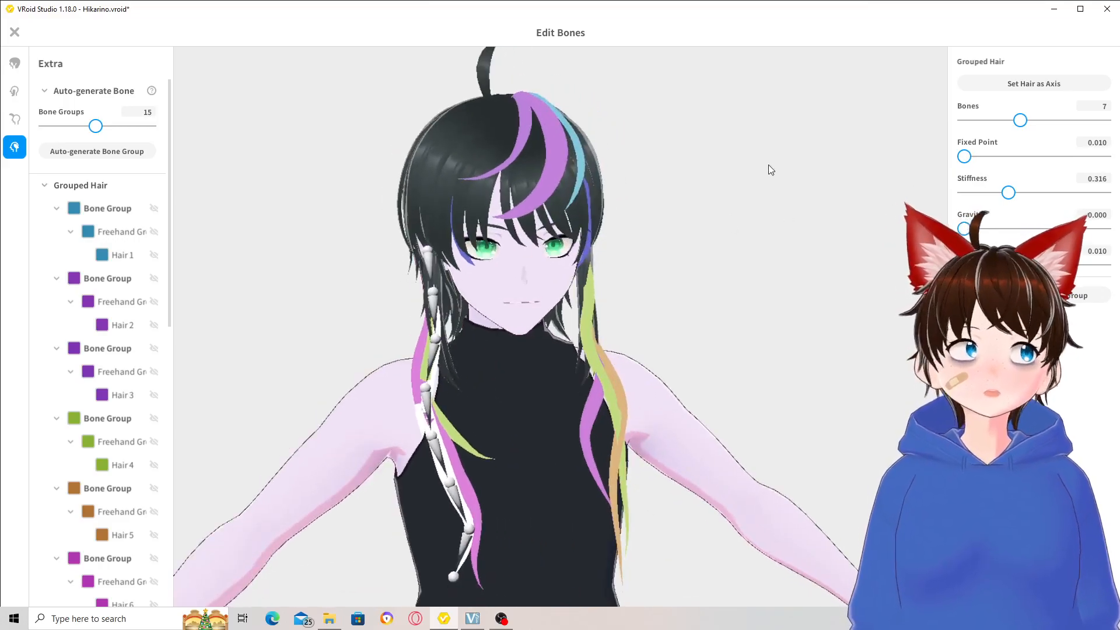
mouse_move(768, 164)
middle_mouse_down()
mouse_move(776, 187)
mouse_move(765, 186)
middle_mouse_up()
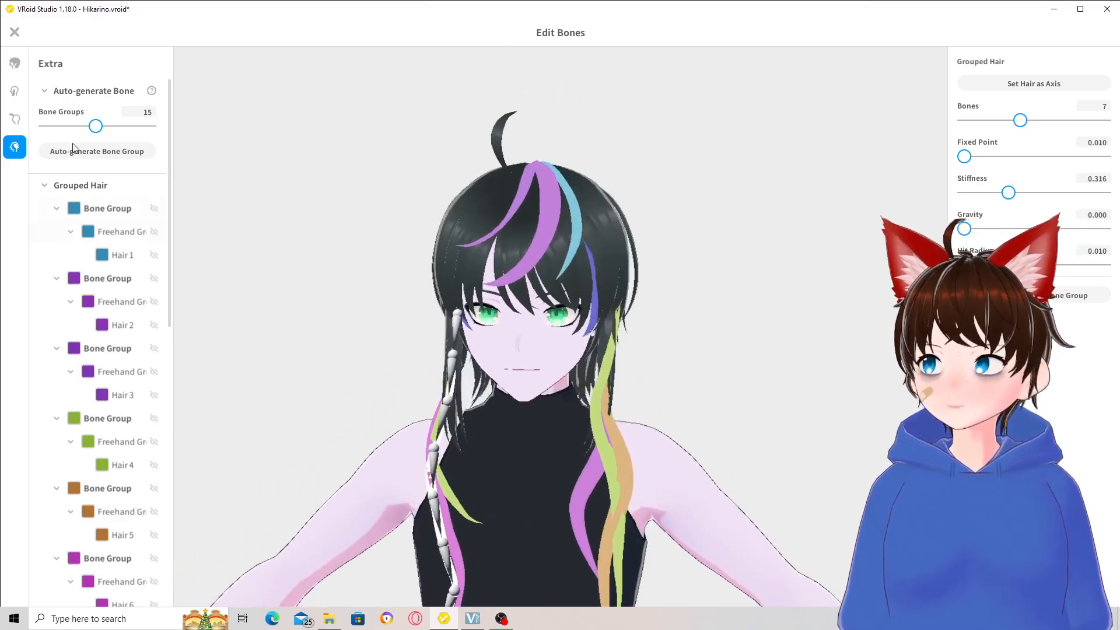
Select the Ahoge strand, reduce its stiffness to 0.196, try a single bone, and set it back to four bones.
left_click(16, 120)
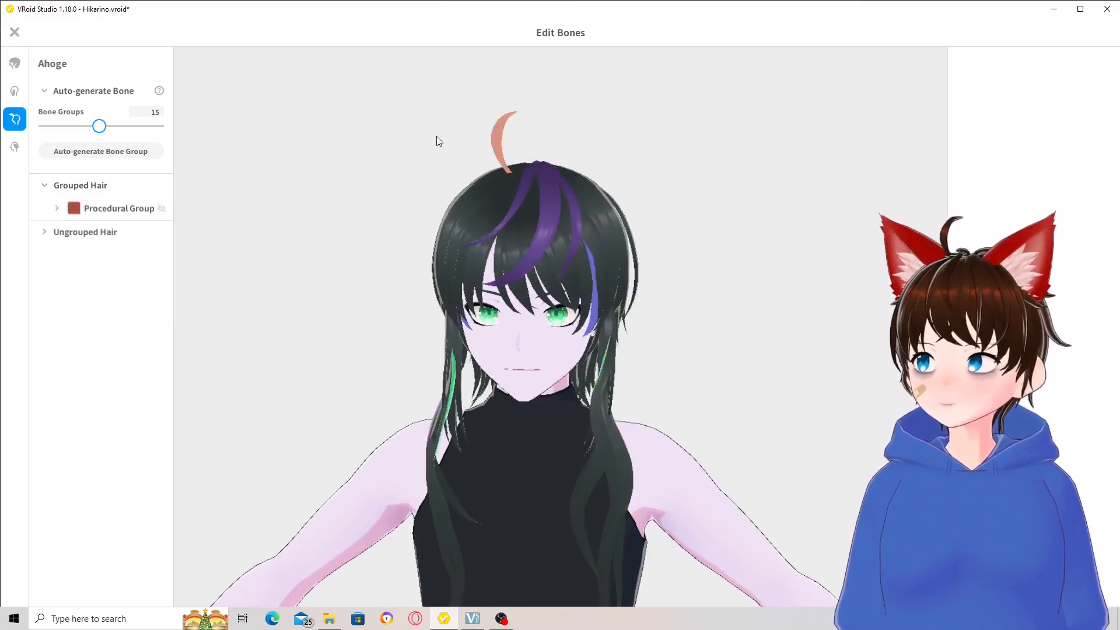
left_click(501, 136)
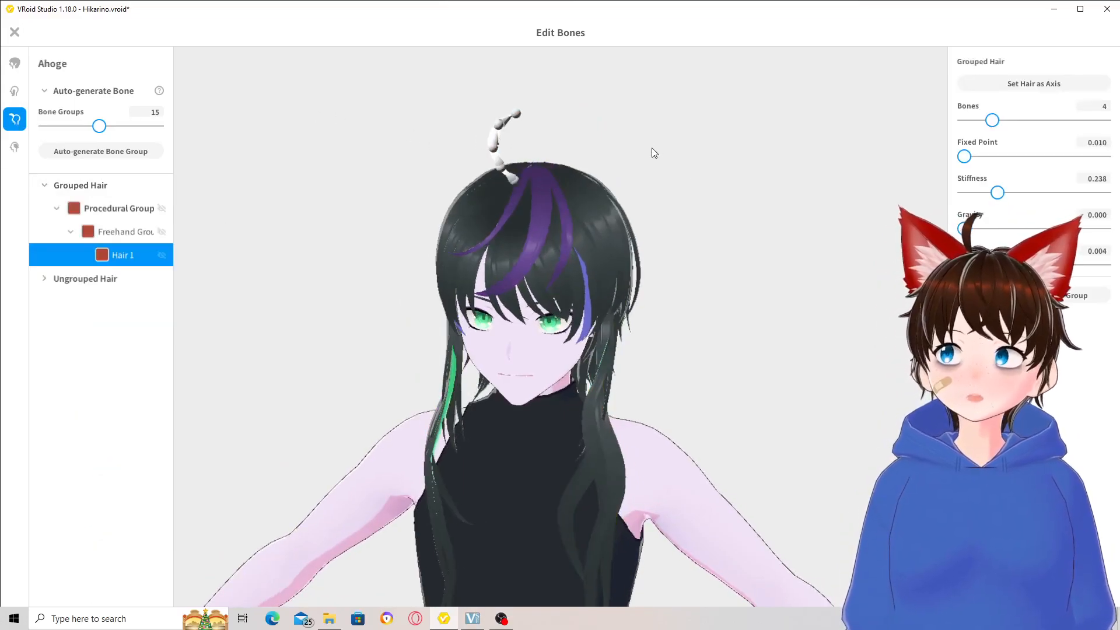
scroll(652, 148, "up", 3)
middle_click_drag(653, 148, 653, 180)
right_click_drag(485, 225, 435, 187)
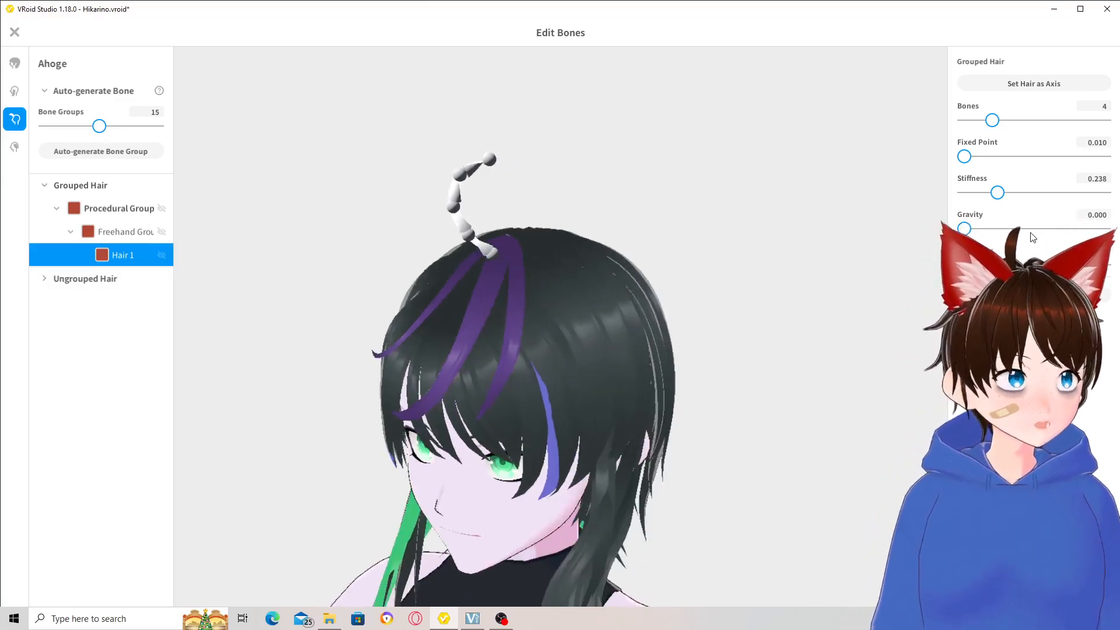
left_click_drag(998, 193, 991, 193)
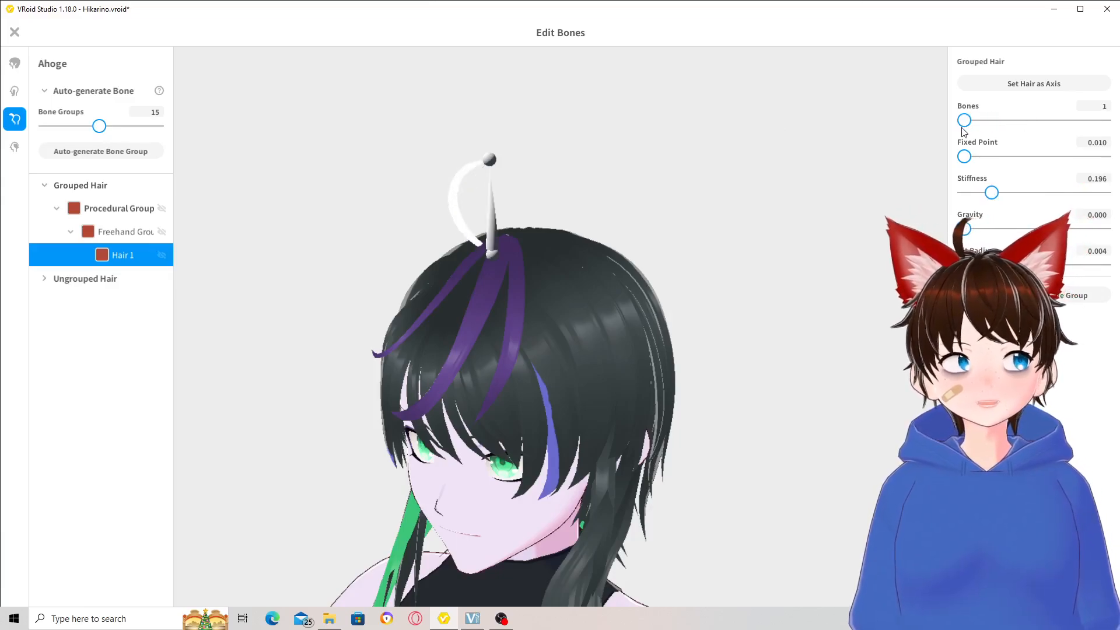
mouse_move(990, 123)
left_mouse_down()
mouse_move(978, 125)
mouse_move(990, 125)
left_mouse_up()
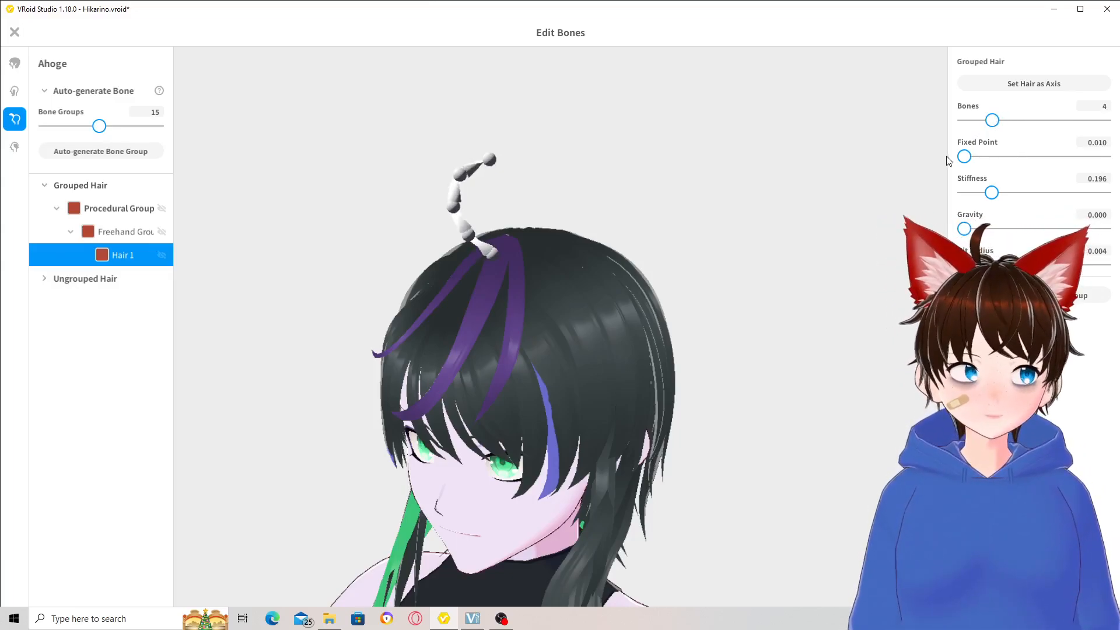
Set the ahoge strand's fixed point to 0.051 and stiffness to 0.146, and overwrite the edited Ahoge and Extra items.
right_click_drag(605, 245, 674, 262)
mouse_move(966, 158)
left_mouse_down()
mouse_move(1000, 158)
mouse_move(973, 170)
left_mouse_up()
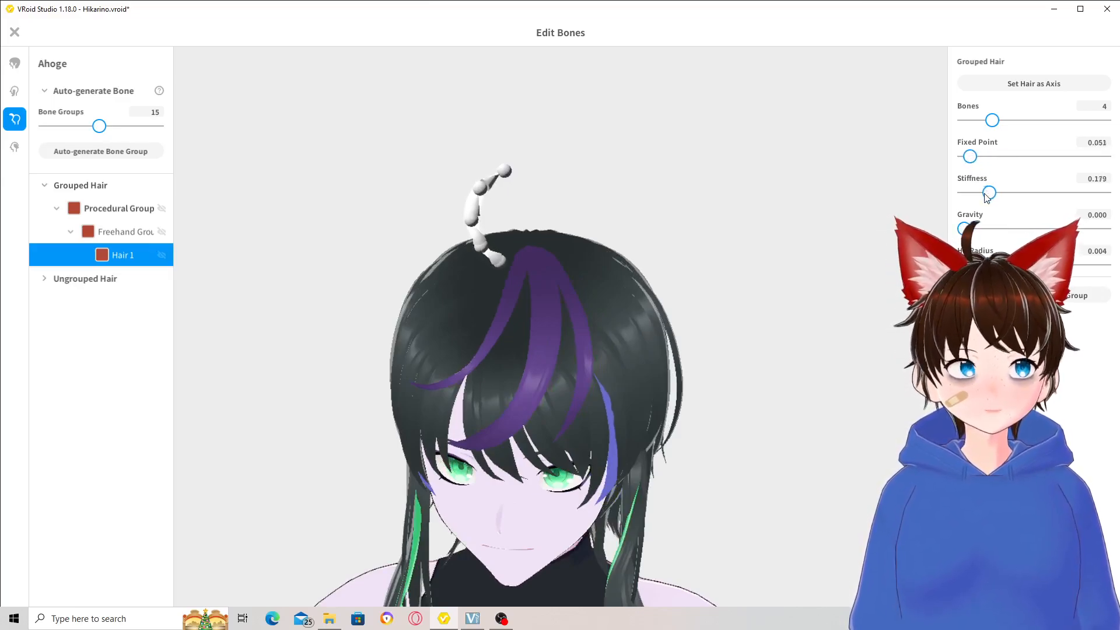
right_click_drag(789, 339, 749, 329)
scroll(733, 303, "down", 6)
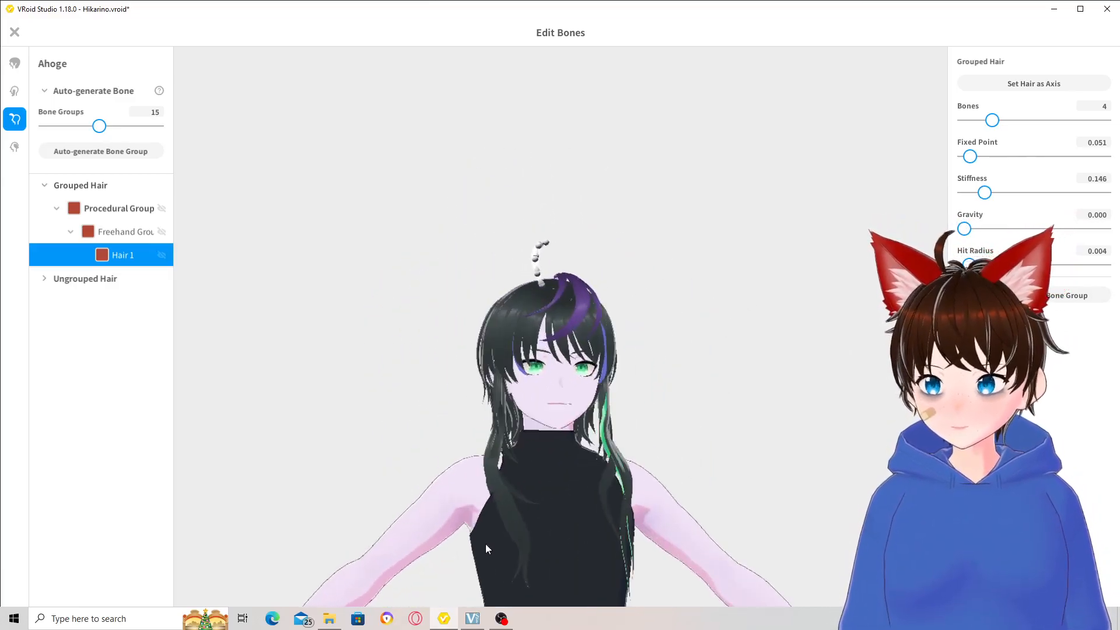
left_click(15, 32)
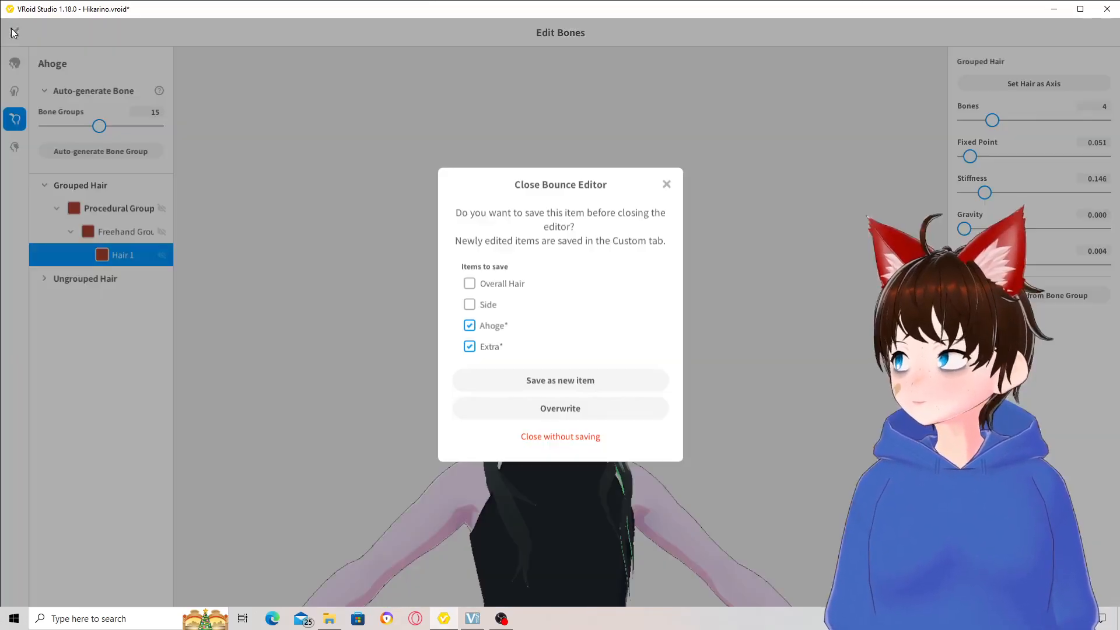
left_click(567, 407)
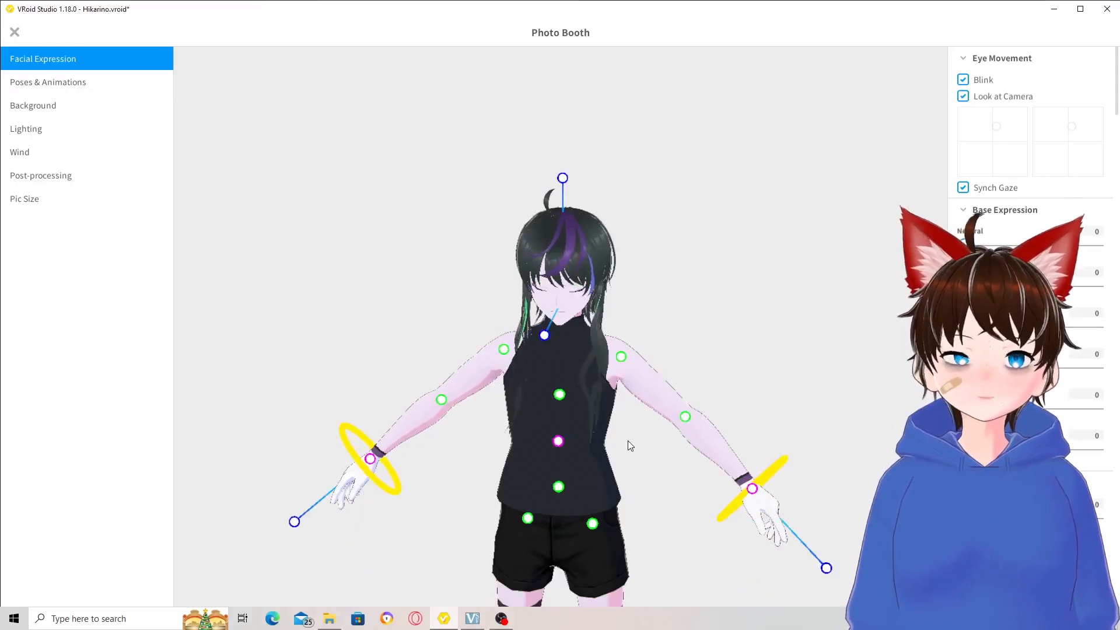
Turn the character's head by its face handle in the Photo Booth to test how the side strands swing.
scroll(667, 311, "up", 2)
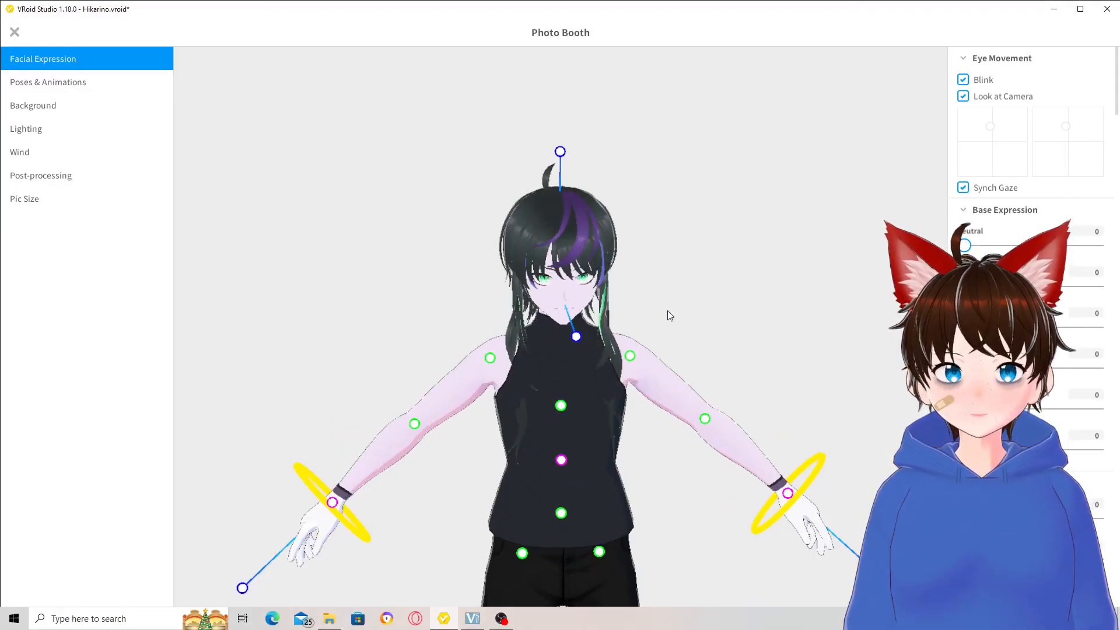
scroll(667, 310, "up", 5)
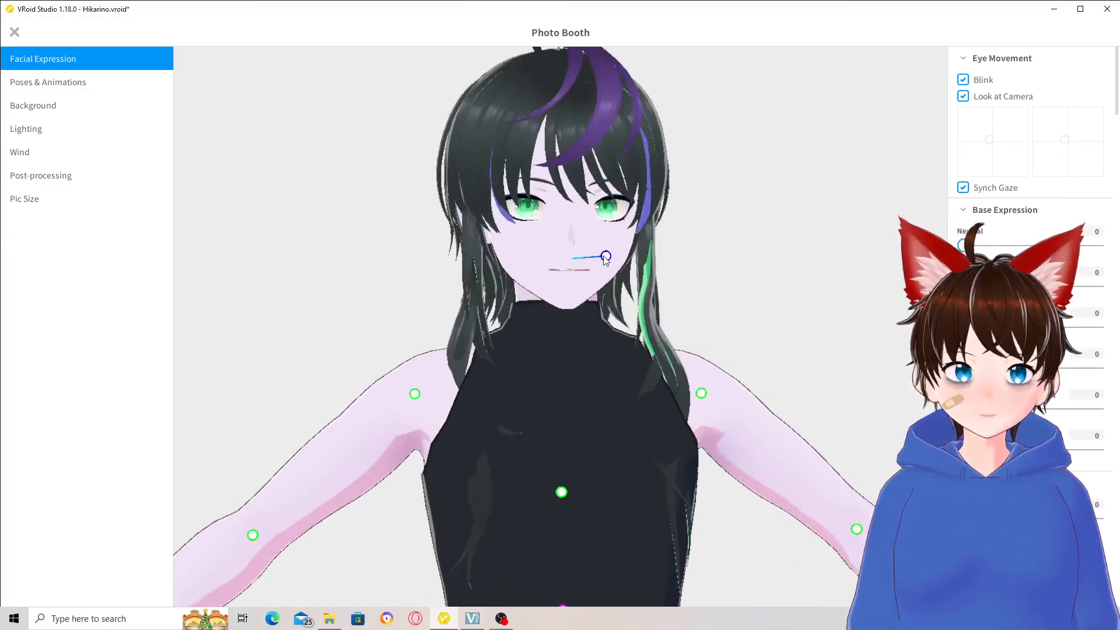
left_click_drag(605, 257, 630, 298)
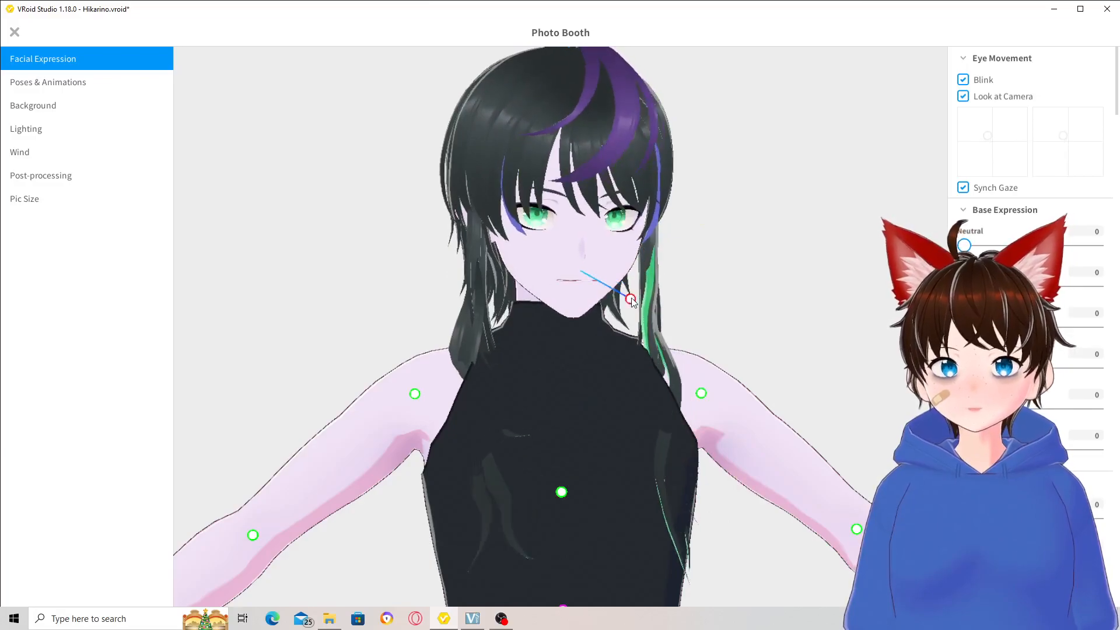
right_click_drag(796, 299, 846, 297)
scroll(846, 297, "down", 3)
Tilt the head by its crown handle and examine the hair's movement from the back and the front.
left_click_drag(573, 59, 613, 190)
right_click_drag(613, 191, 663, 212)
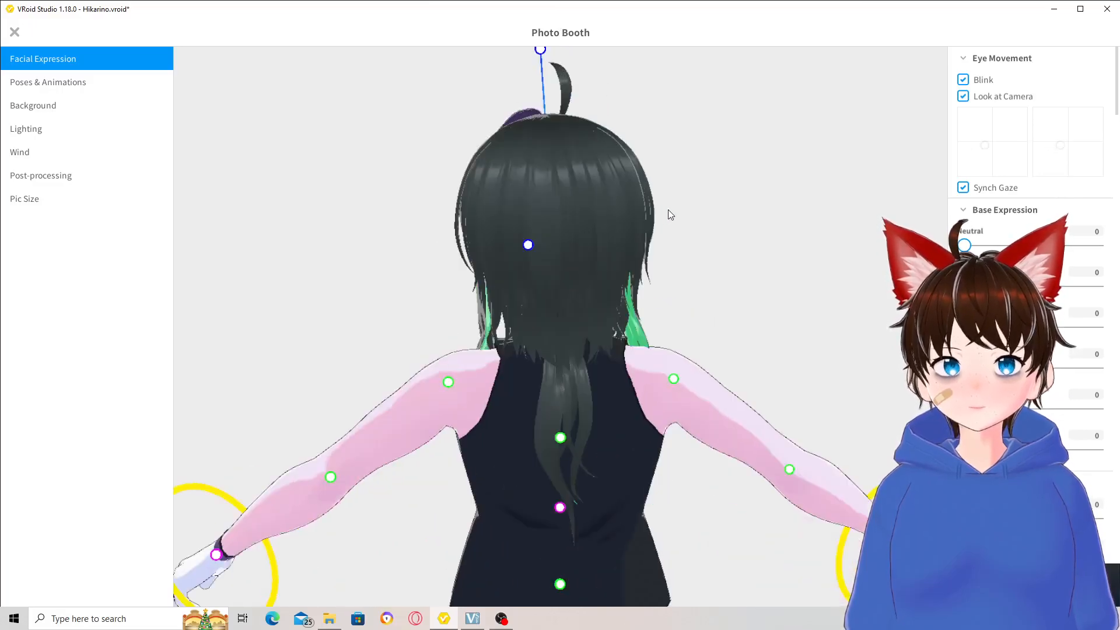
left_click_drag(597, 76, 559, 136)
right_click_drag(639, 165, 712, 142)
left_click_drag(562, 52, 564, 80)
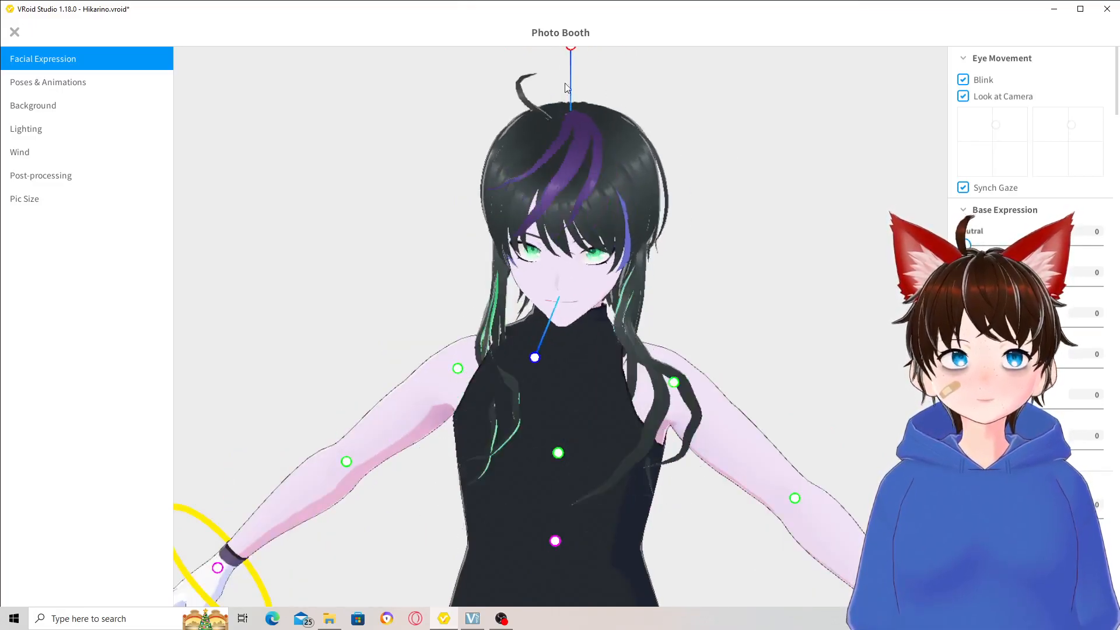
mouse_move(700, 209)
right_mouse_down()
mouse_move(672, 194)
mouse_move(721, 216)
right_mouse_up()
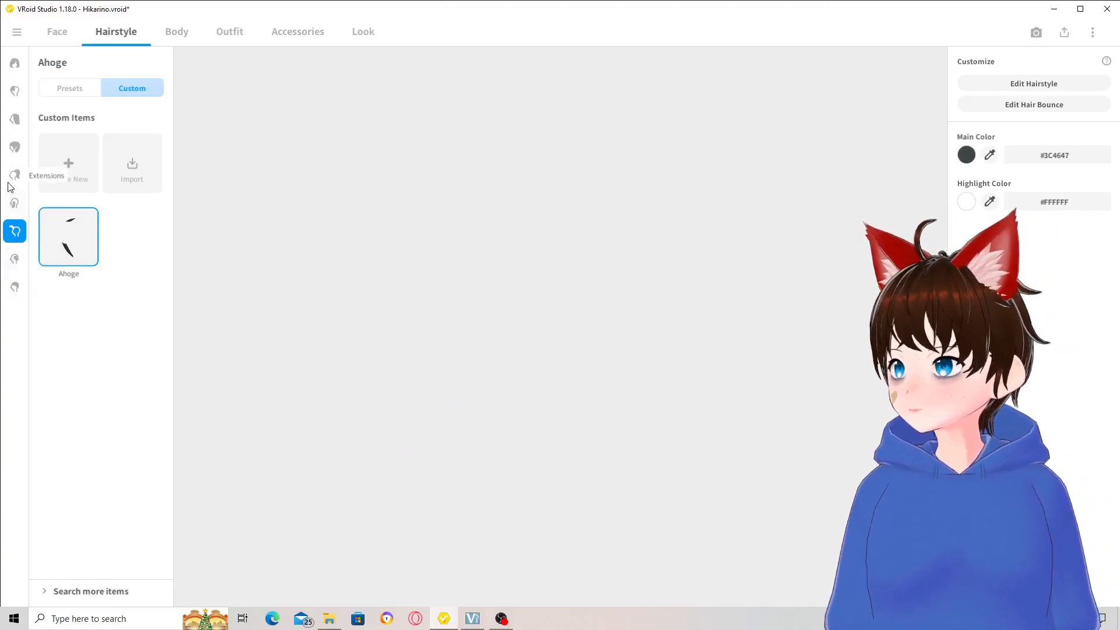
Apply the second Extra custom item and open its hair bounce settings.
left_click(16, 260)
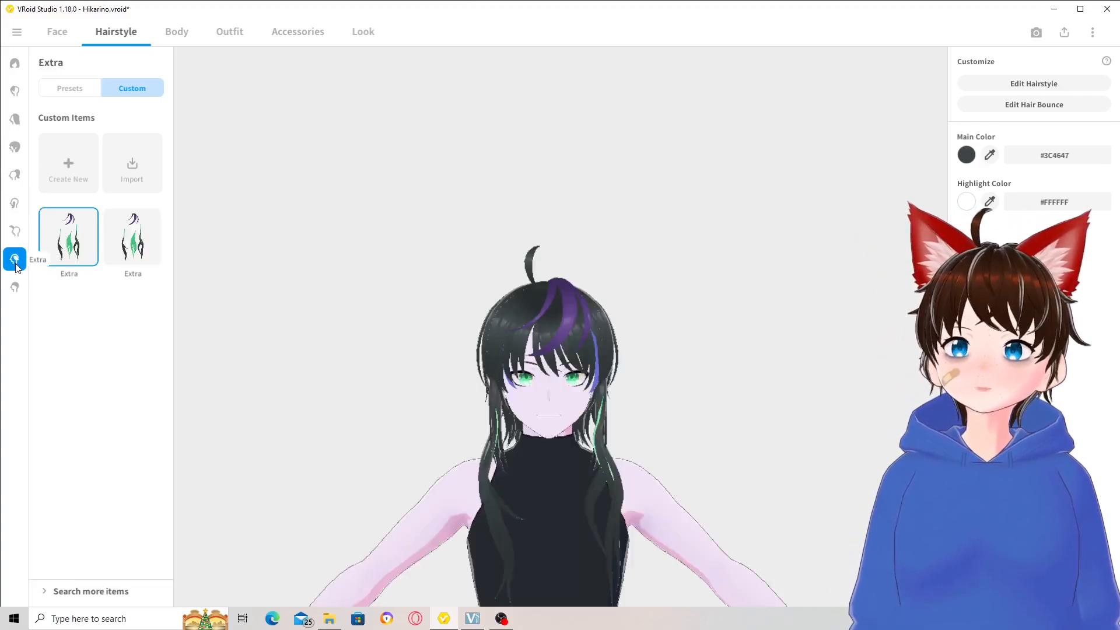
left_click(138, 235)
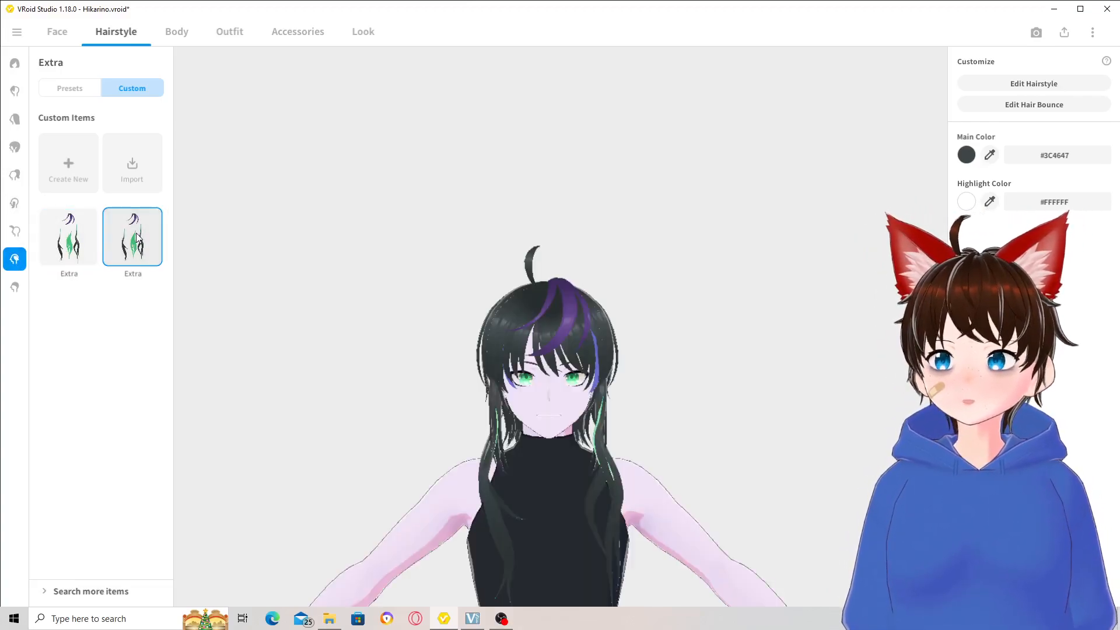
left_click(1071, 107)
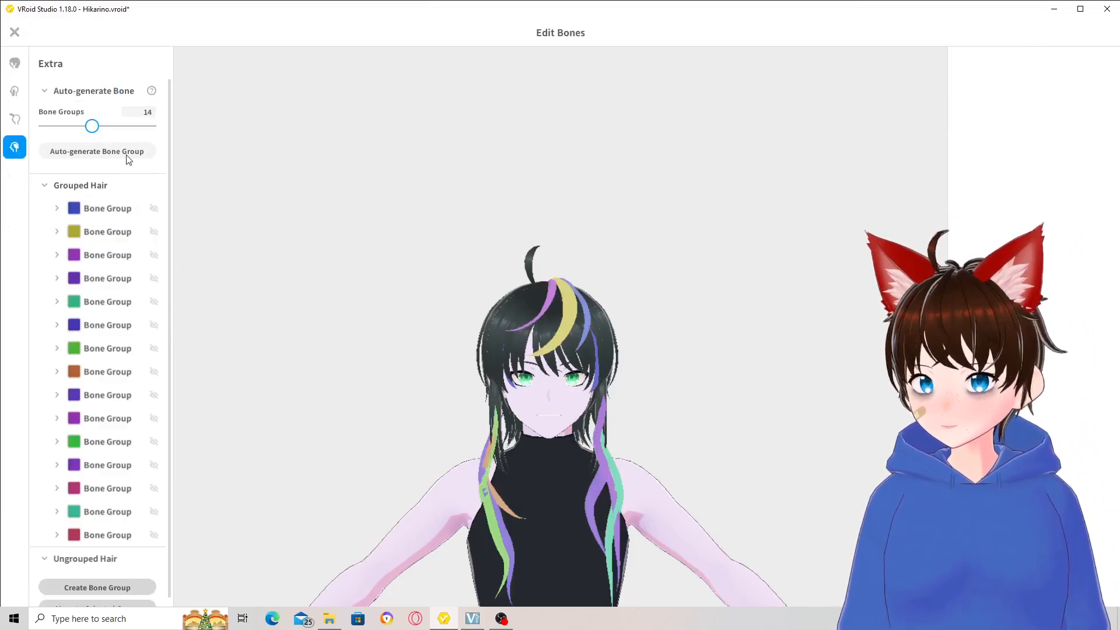
Adjust the hit radius of the long purple side strand Hair 4 and the teal strand Hair 5 beside it.
right_click_drag(704, 413, 687, 414)
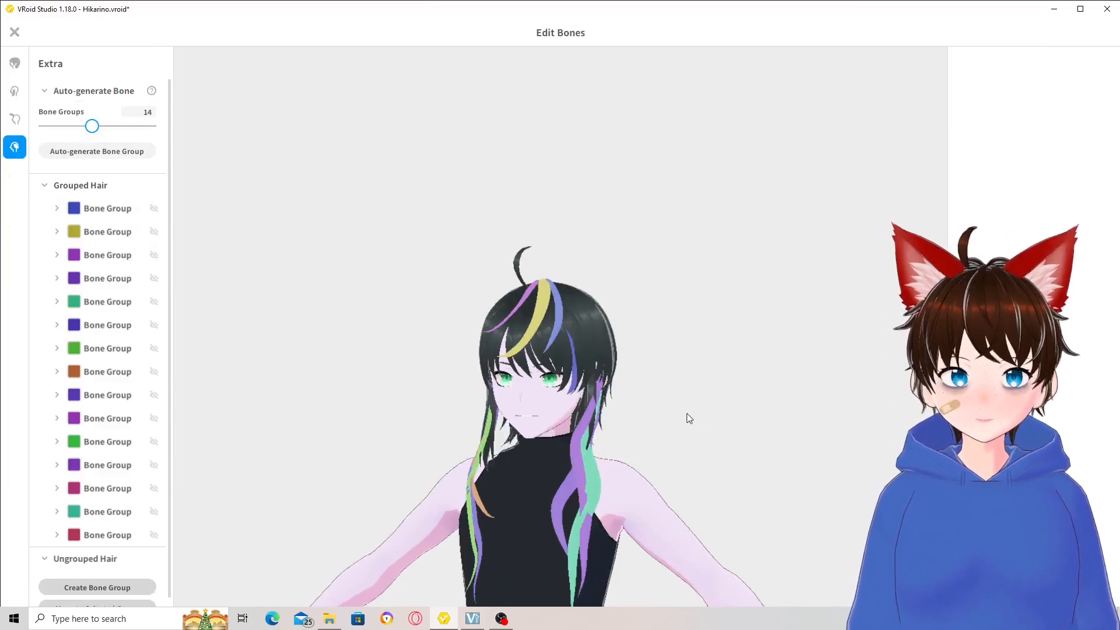
left_click(576, 447)
scroll(667, 463, "up", 5)
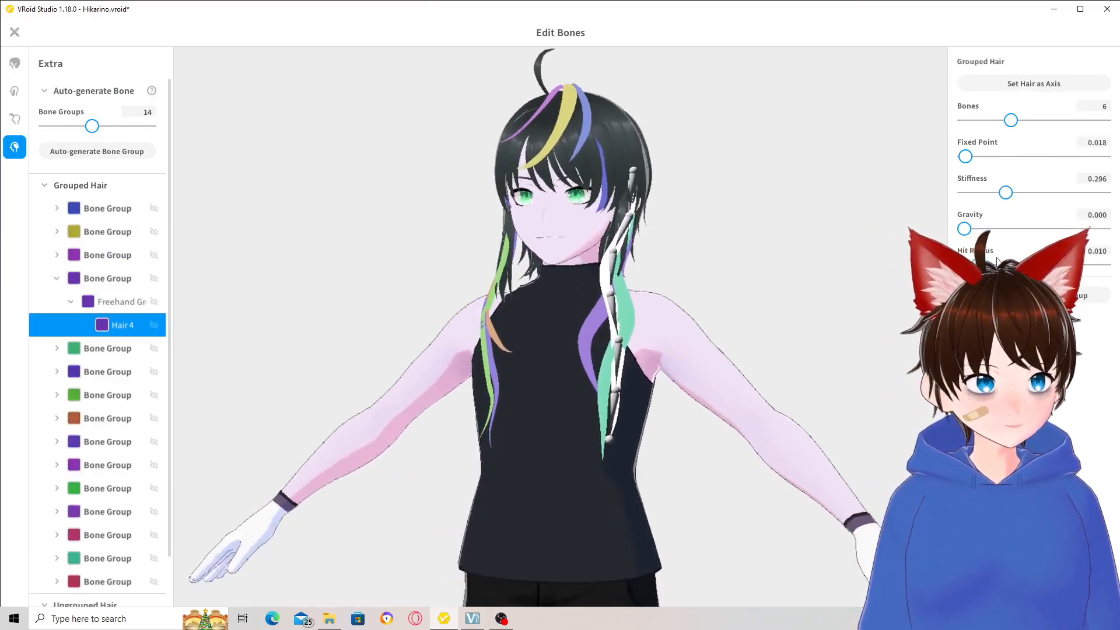
left_click_drag(978, 264, 987, 264)
right_click_drag(846, 266, 618, 293)
left_click(618, 293)
mouse_move(977, 264)
left_mouse_down()
mouse_move(988, 263)
mouse_move(977, 264)
left_mouse_up()
Go through the strands on the character's other side and set the green strand Hair 7's hit radius to 0.030.
left_click(562, 323)
right_click_drag(431, 314, 542, 284)
left_click(513, 318)
left_click(541, 284)
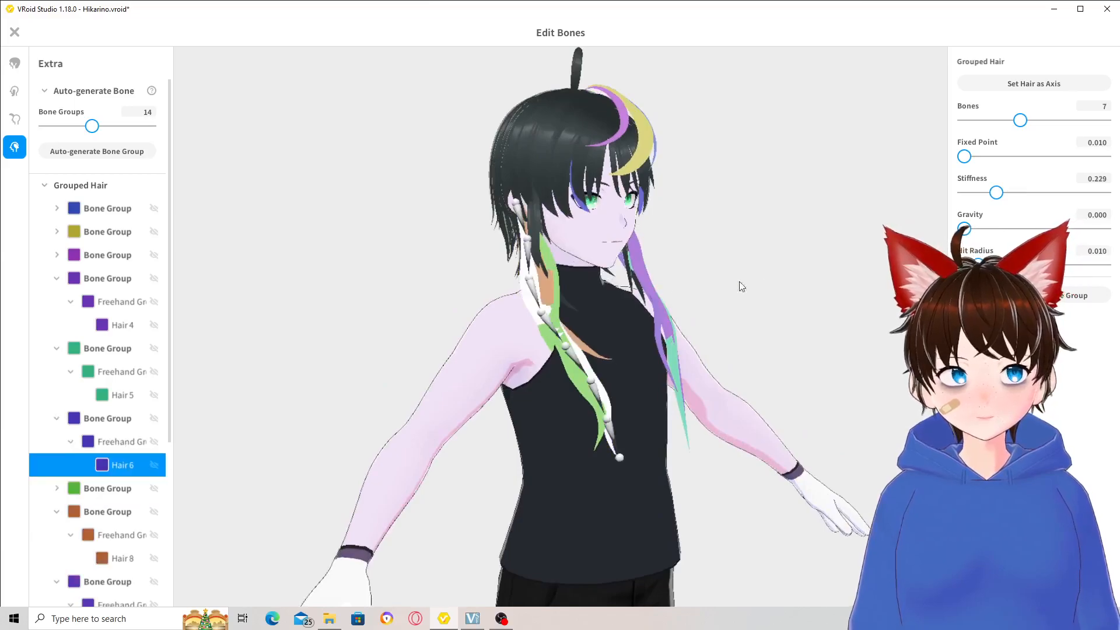
left_click(561, 292)
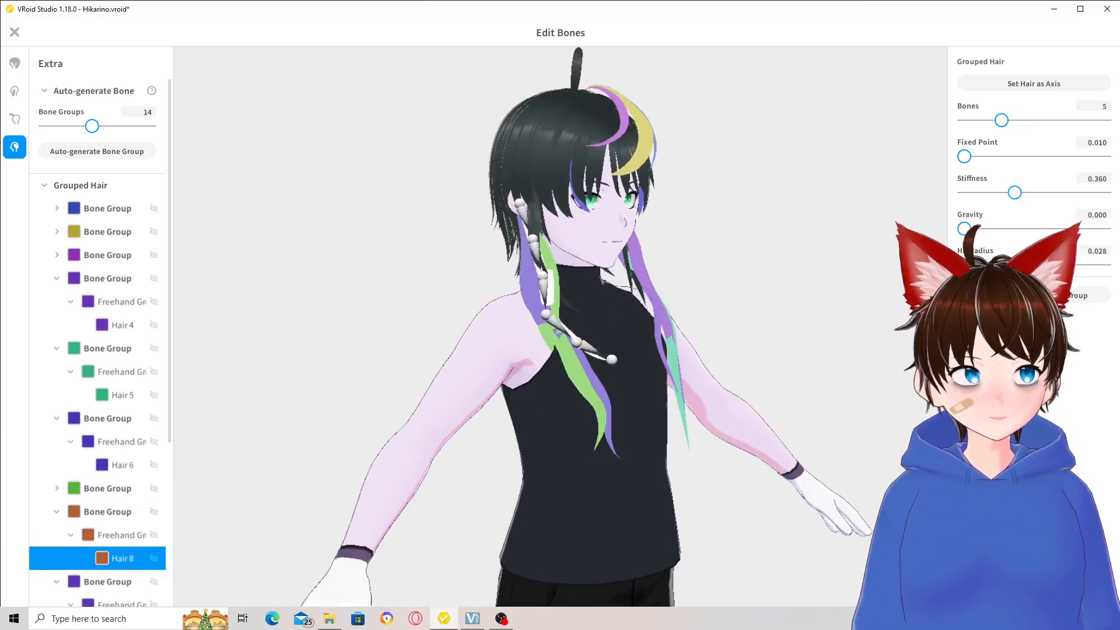
left_click(566, 350)
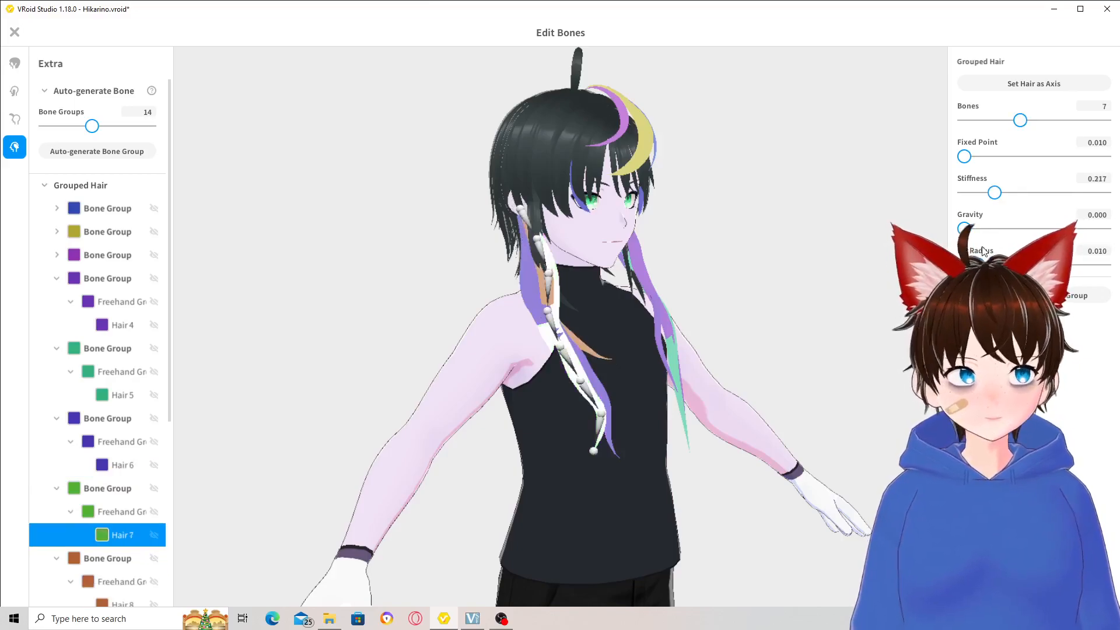
left_click_drag(979, 265, 1008, 265)
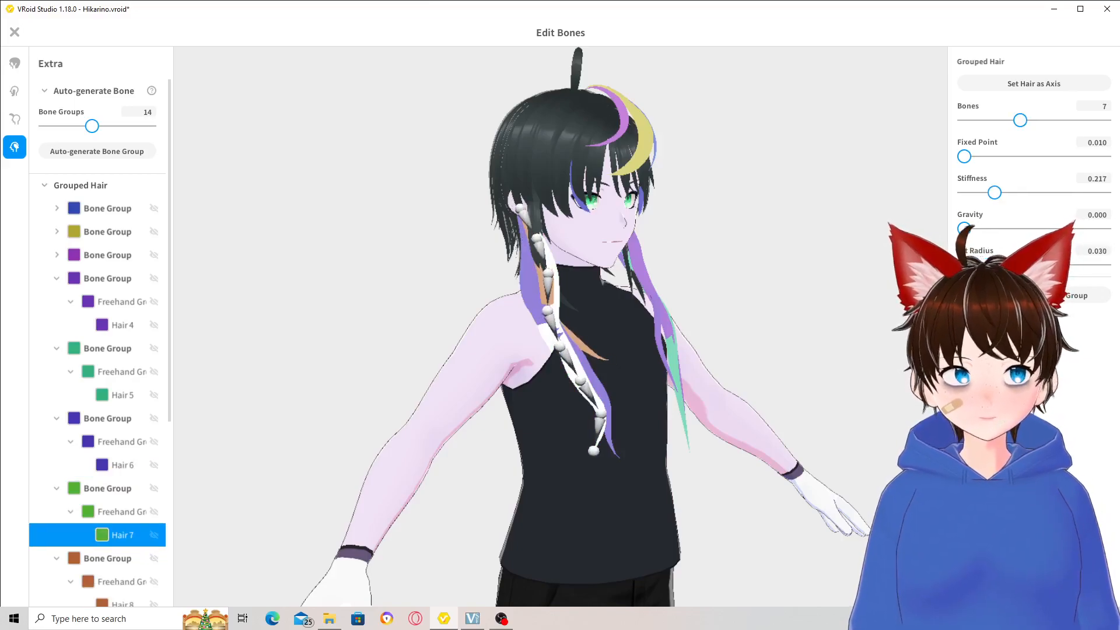
Set the short orange strand Hair 8's hit radius to 0.028, and close the bounce editor, overwriting the Extra item.
left_click(577, 342)
left_click_drag(1013, 265, 1004, 265)
right_click_drag(881, 232, 843, 229)
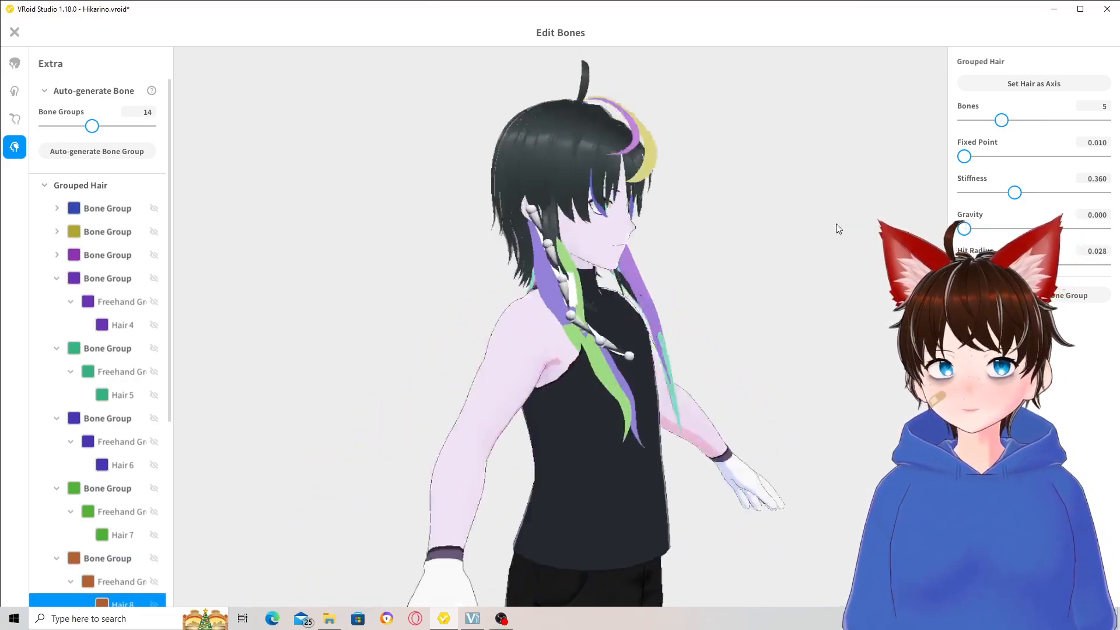
left_click(14, 31)
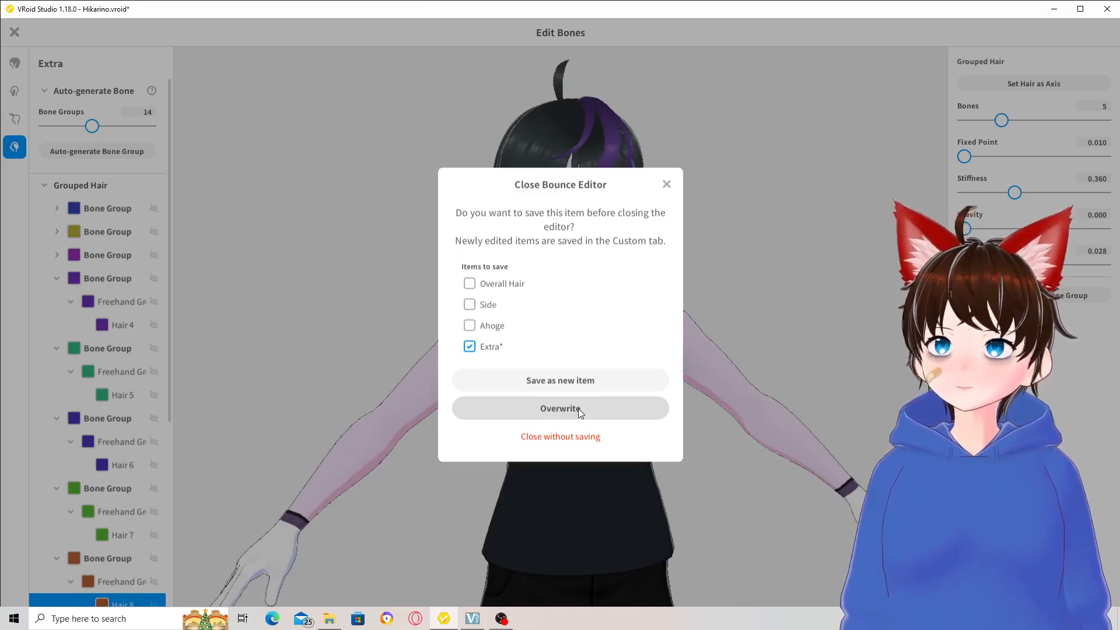
left_click(560, 409)
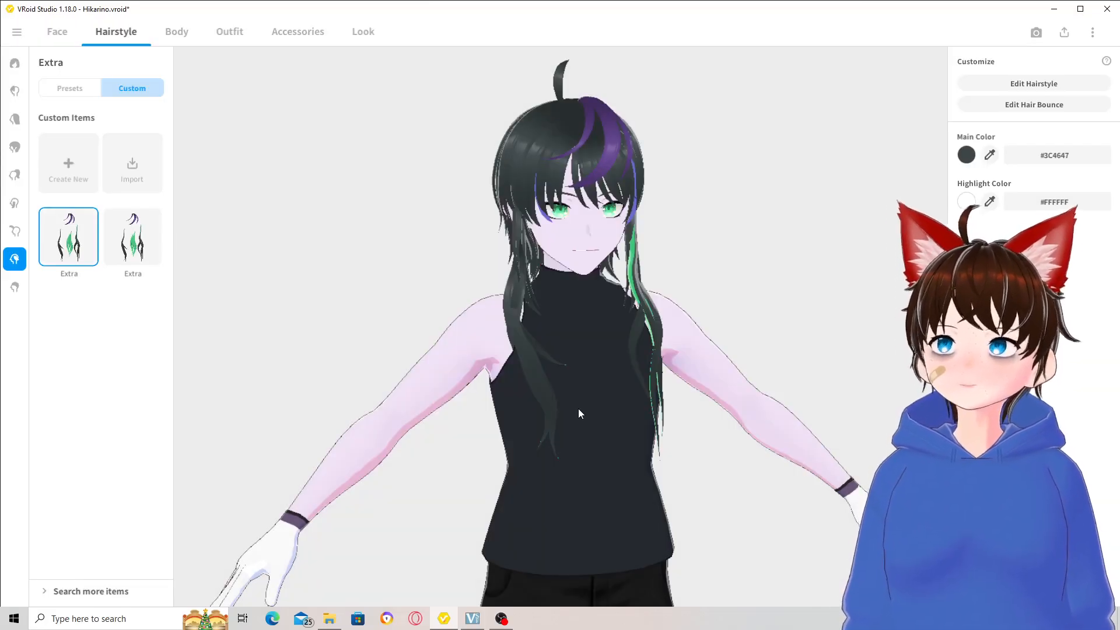
Reselect the second Extra custom item and look over the hair and the item's management options.
left_click(131, 227)
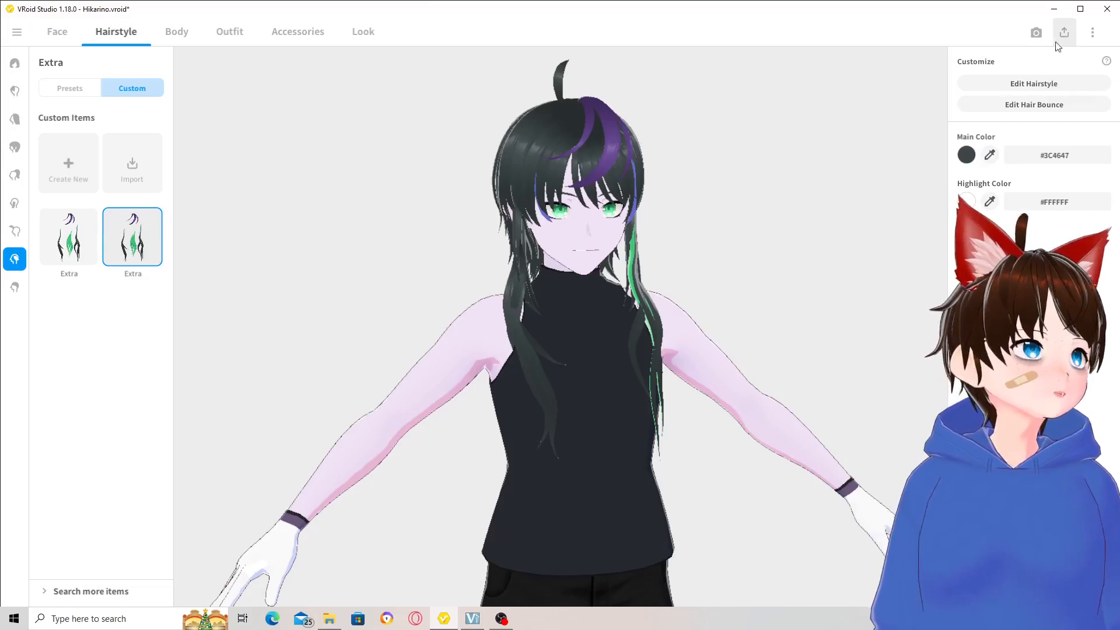
mouse_move(404, 253)
right_mouse_down()
mouse_move(444, 256)
mouse_move(391, 253)
right_mouse_up()
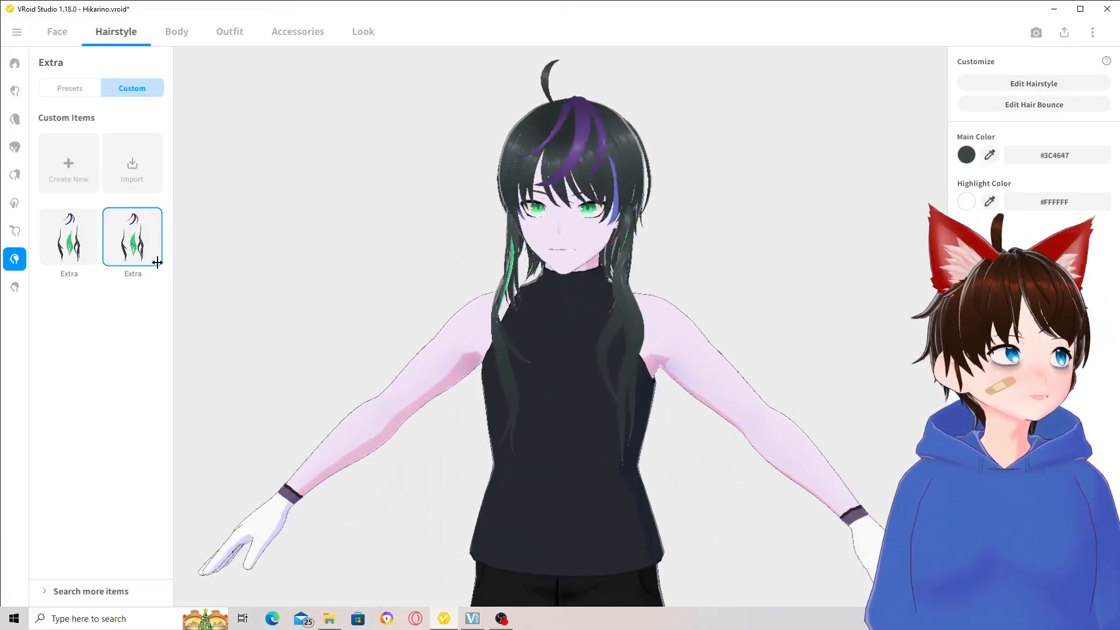
right_click(139, 253)
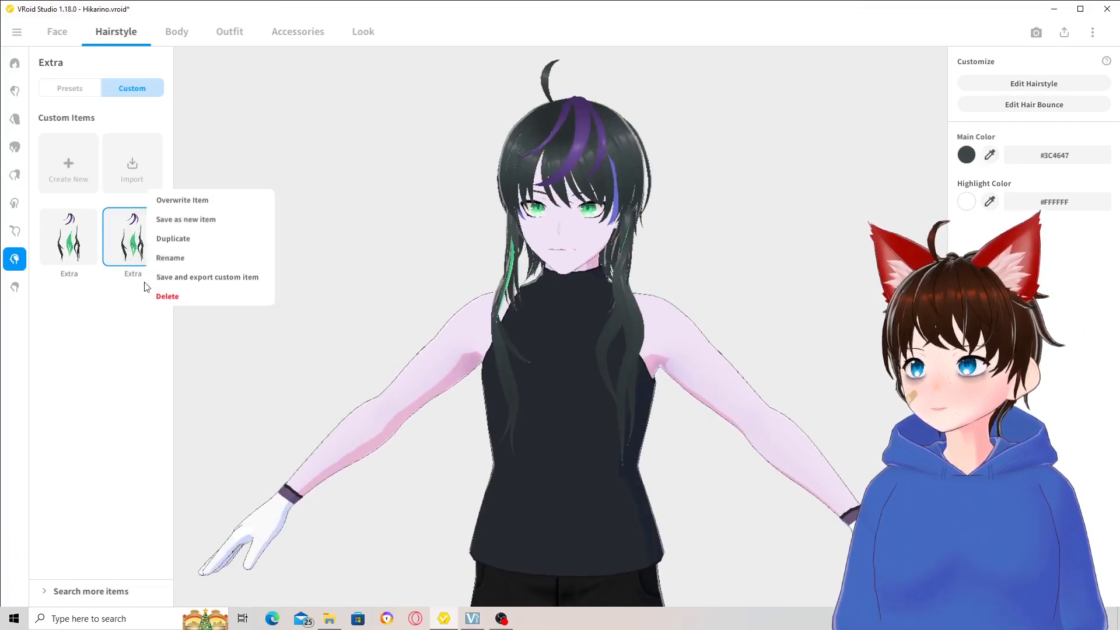
left_click(671, 175)
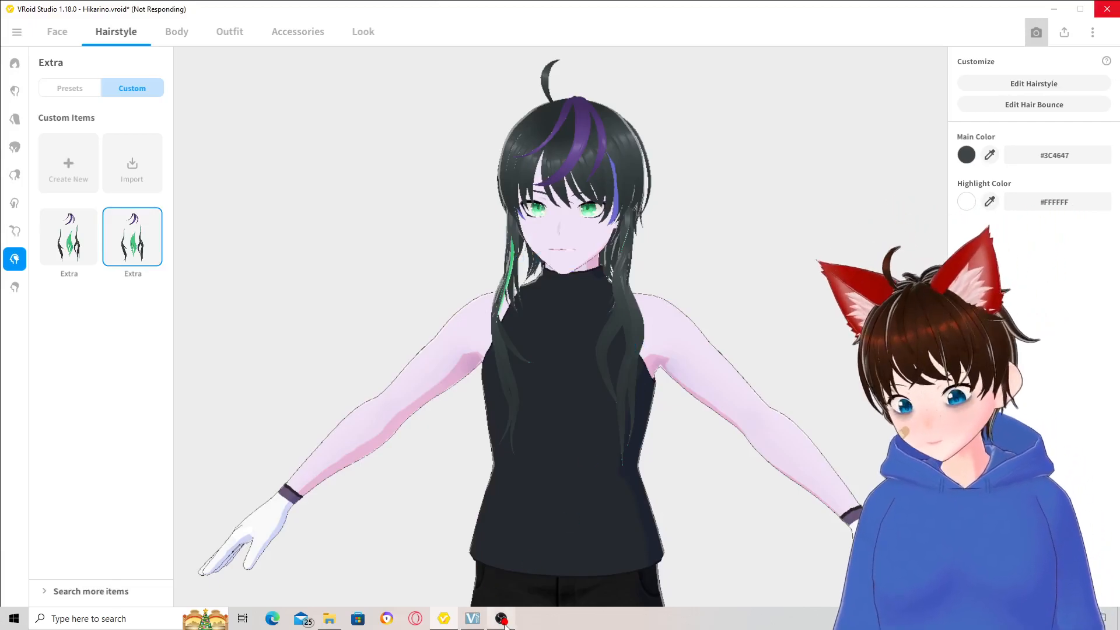
Turn and tilt the head in the Photo Booth again to test the hair's collision with the body from several sides.
mouse_move(508, 624)
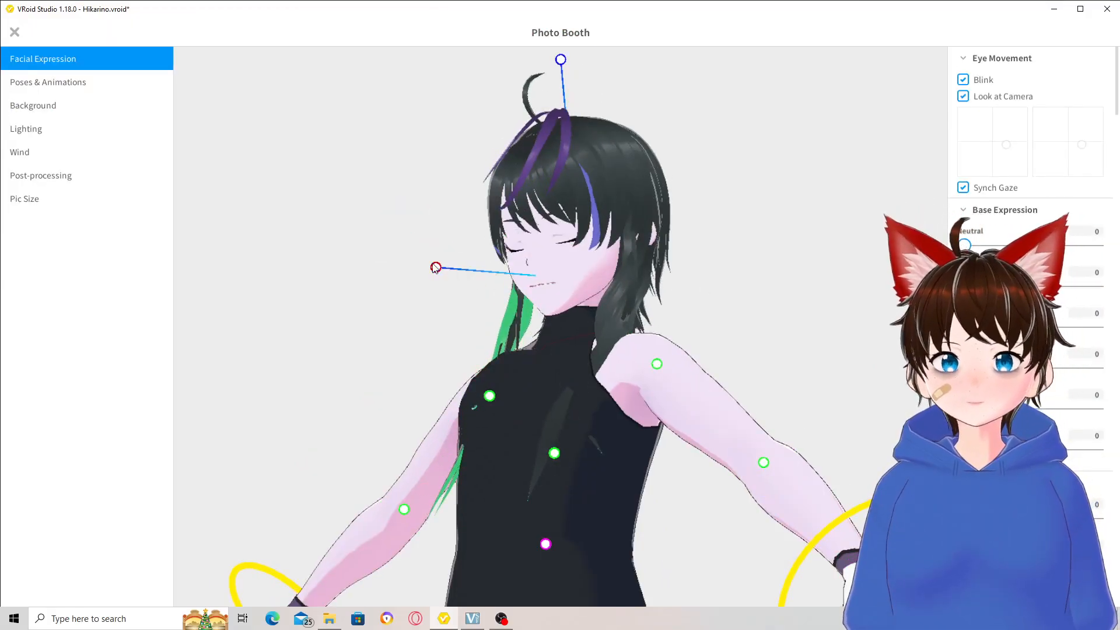
left_click_drag(436, 269, 448, 212)
right_click_drag(477, 315, 628, 271)
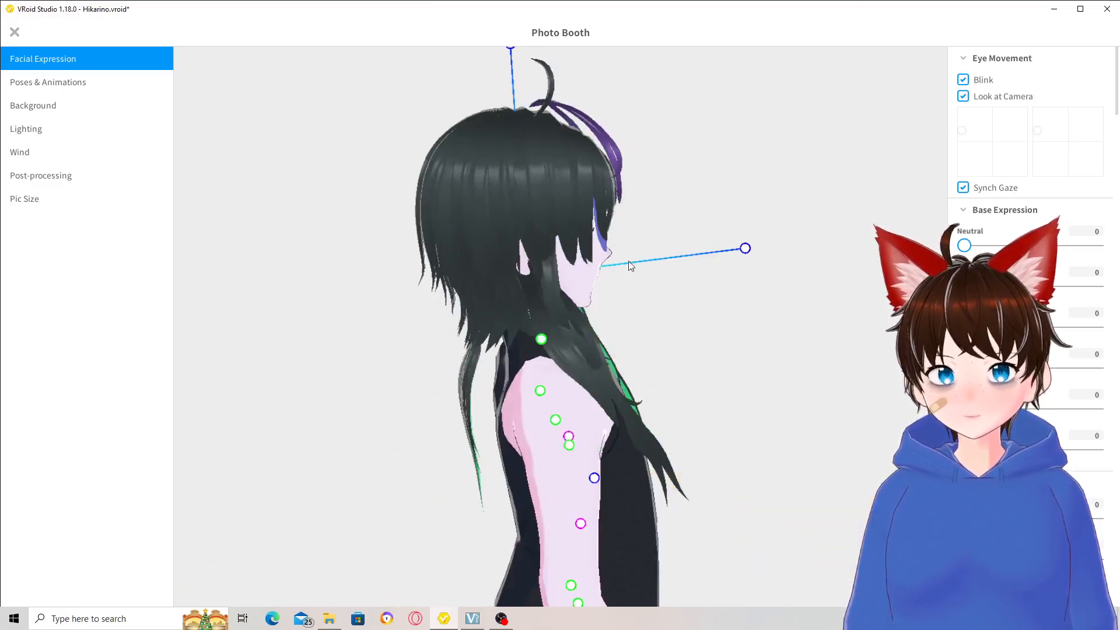
right_click_drag(756, 268, 654, 320)
left_click_drag(573, 53, 573, 136)
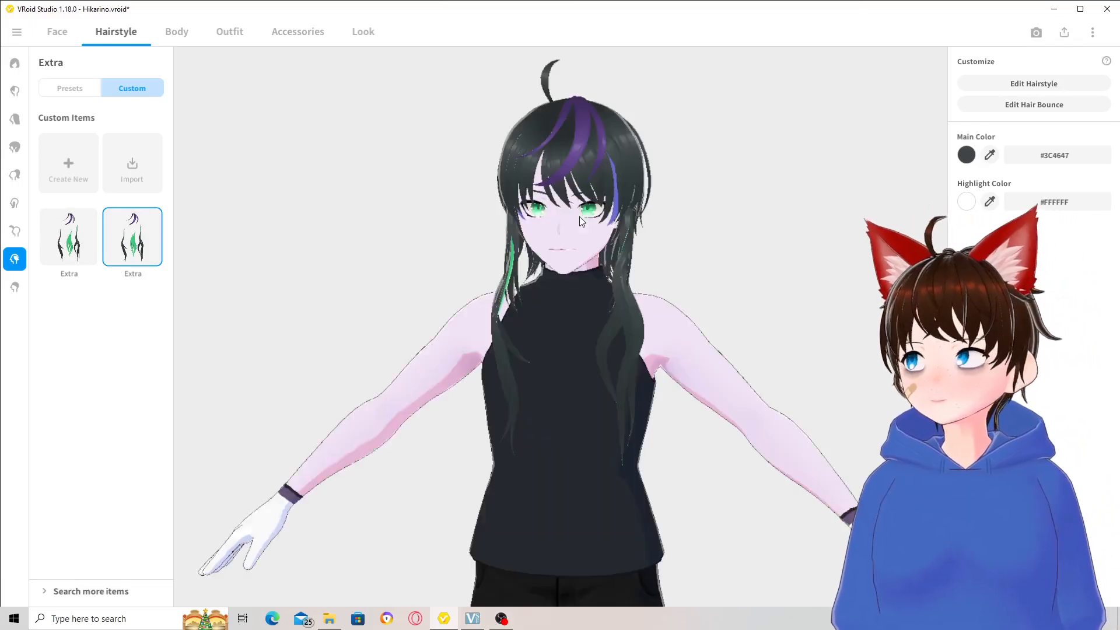
Start a VRM export of the character and examine the long side strands and ahoge from several angles in the preview.
left_click(1064, 32)
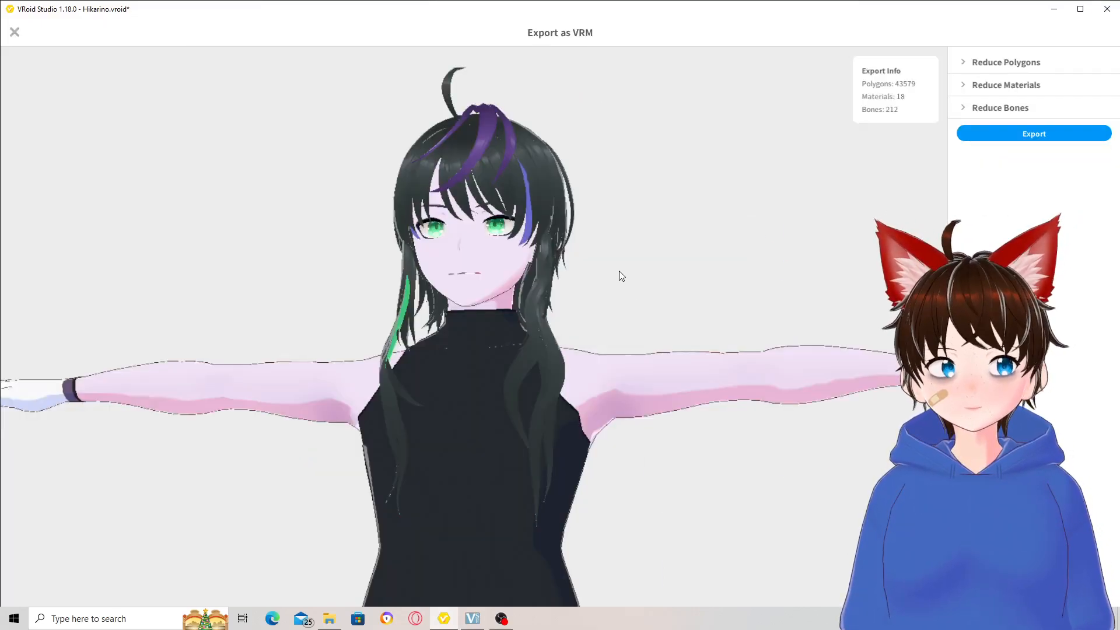
right_click_drag(615, 294, 651, 296)
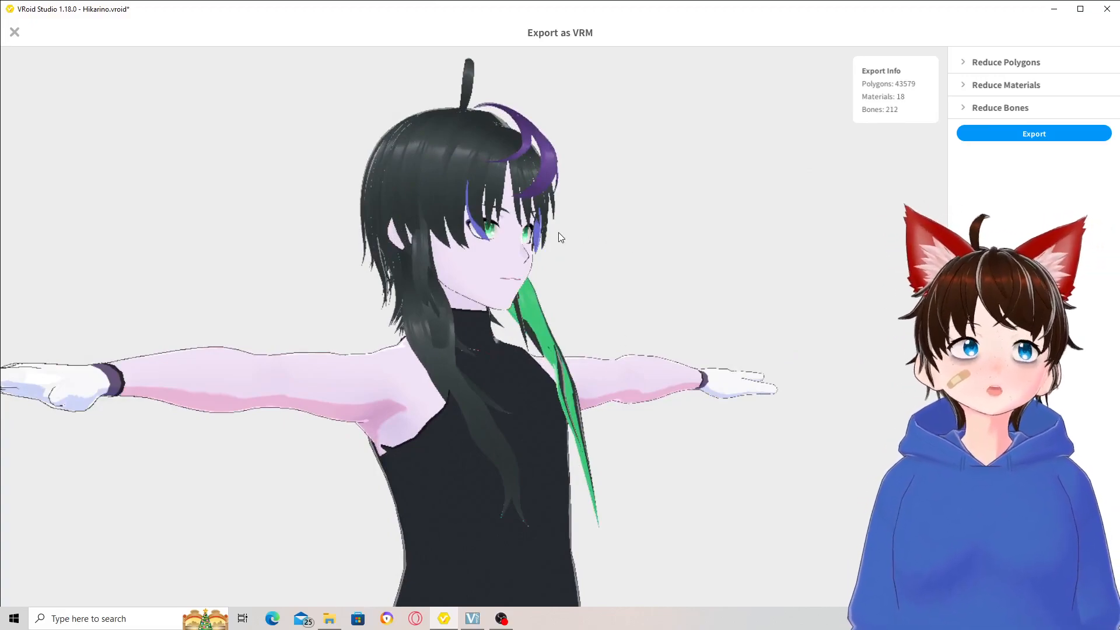
scroll(564, 235, "up", 3)
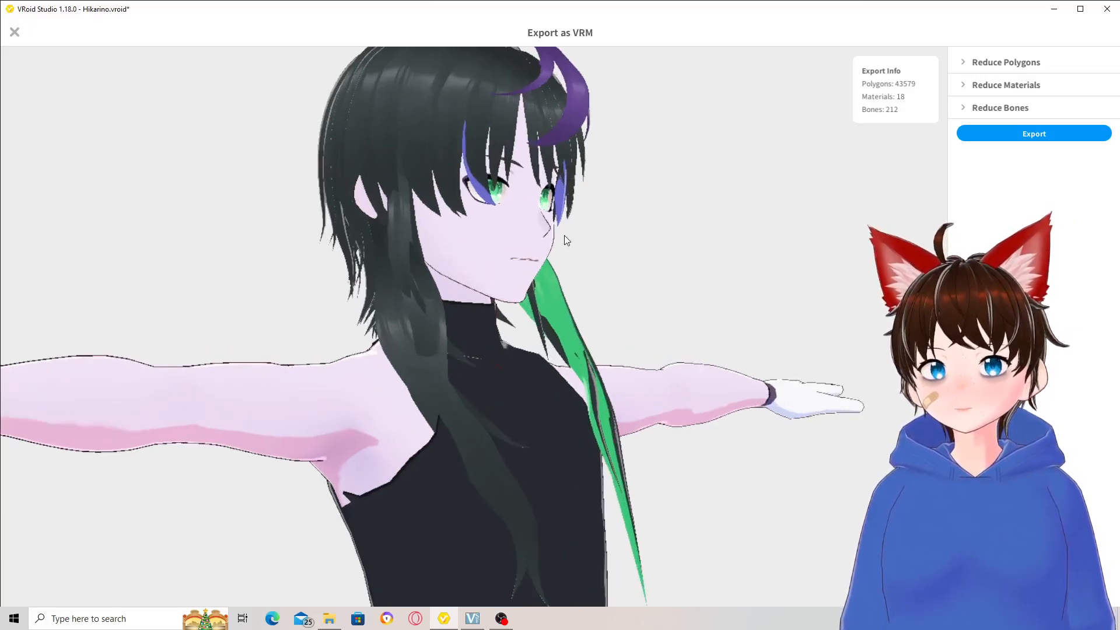
right_click_drag(565, 236, 590, 276)
scroll(549, 240, "down", 3)
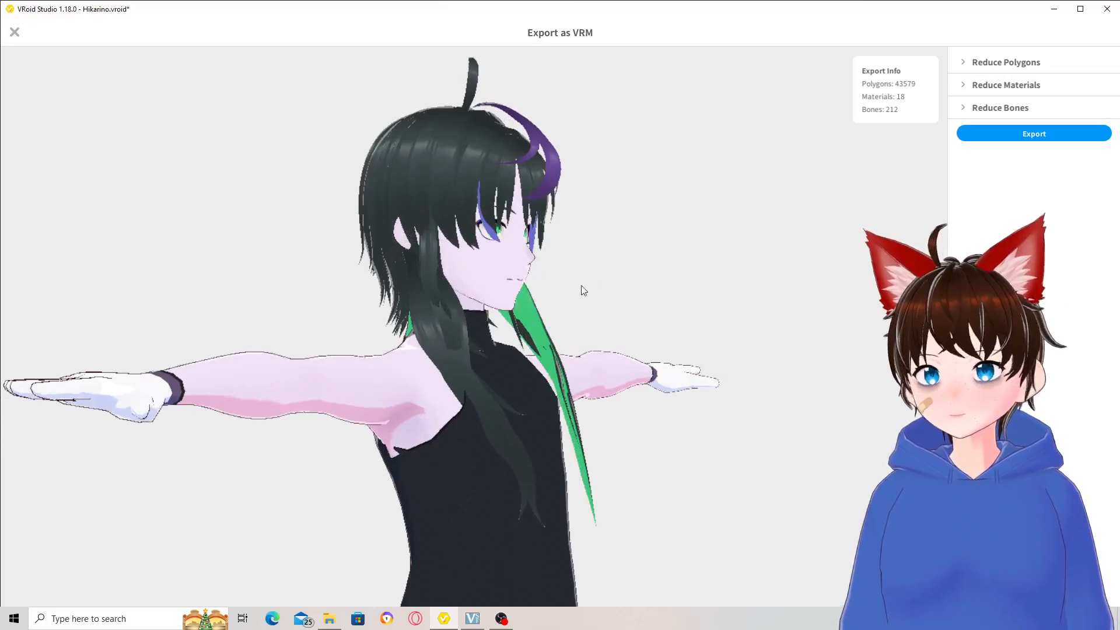
right_click_drag(562, 330, 519, 168)
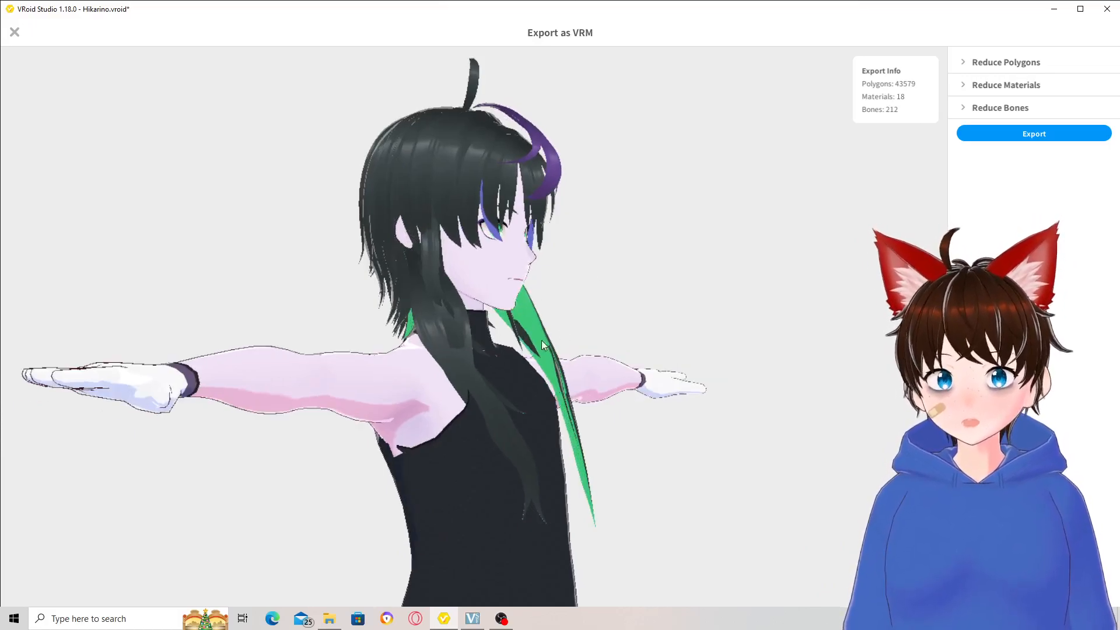
right_click_drag(536, 349, 524, 344)
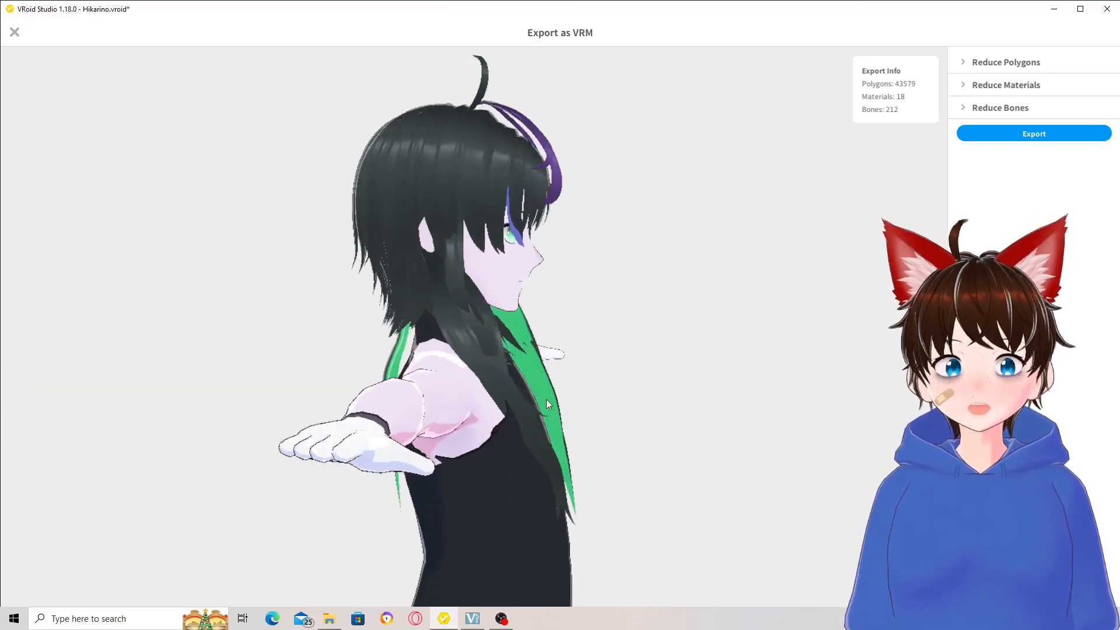
right_click_drag(527, 477, 628, 282)
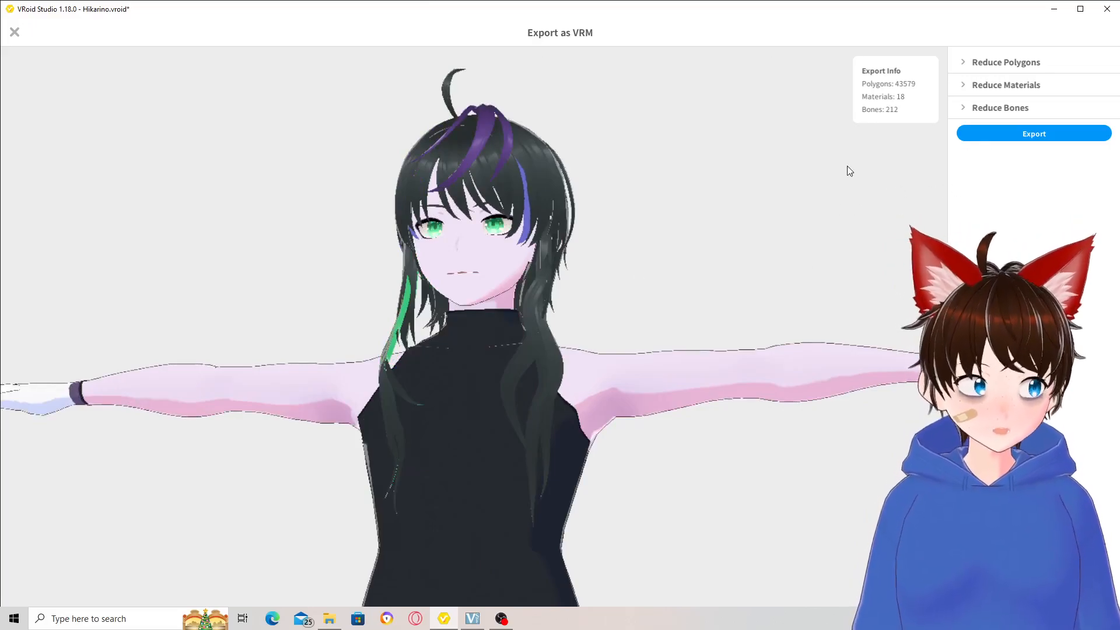
scroll(797, 215, "down", 4)
right_click_drag(796, 227, 811, 226)
right_click_drag(676, 236, 523, 198)
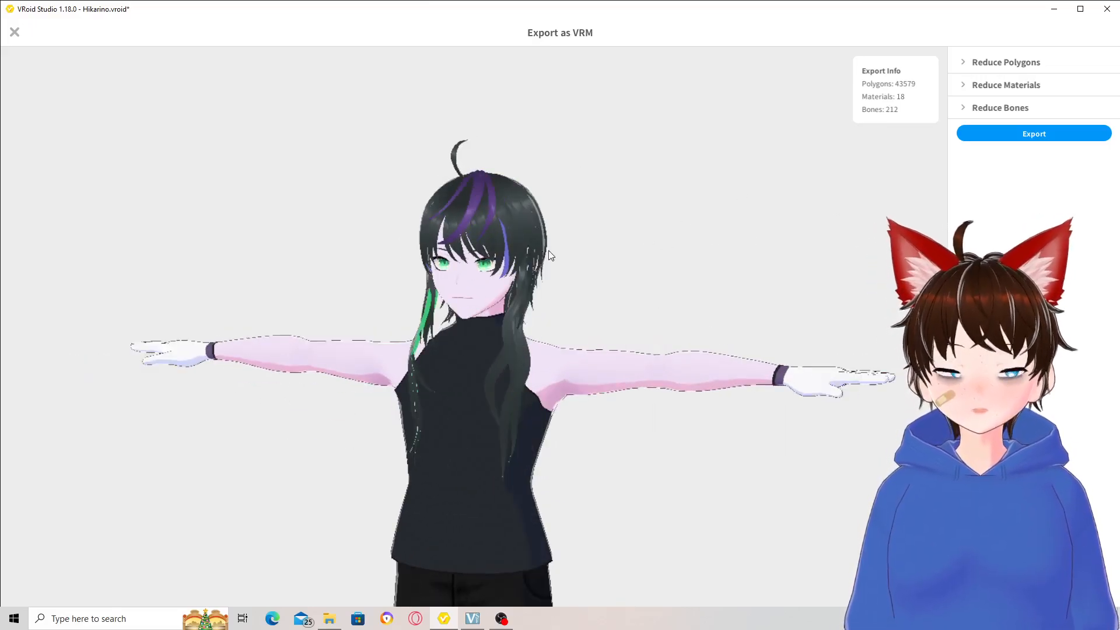
right_click_drag(548, 255, 495, 217)
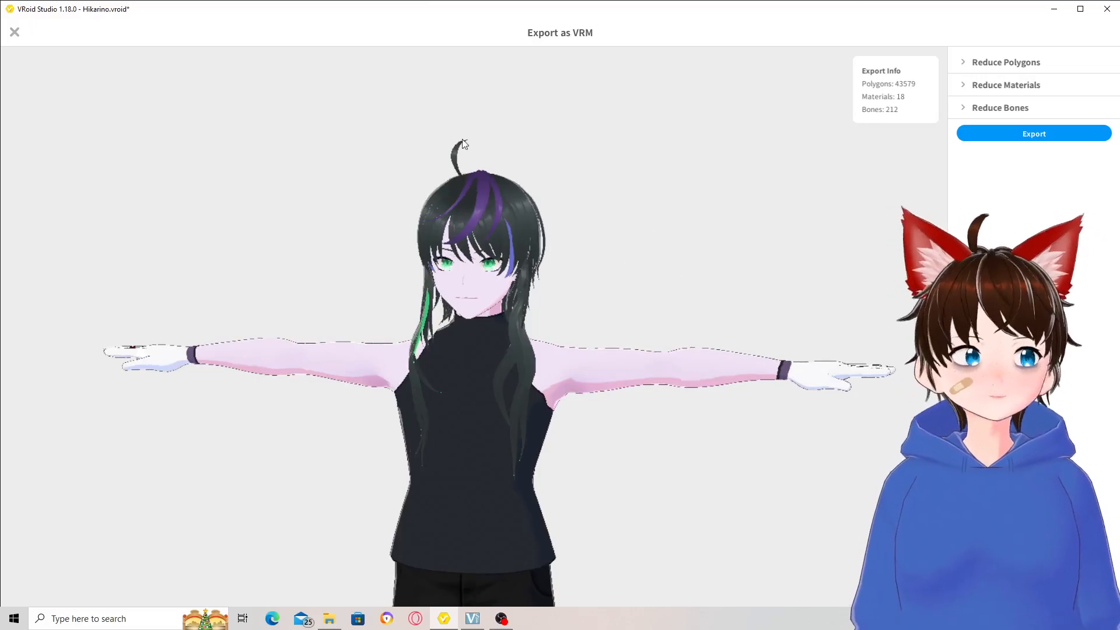
scroll(495, 182, "up", 2)
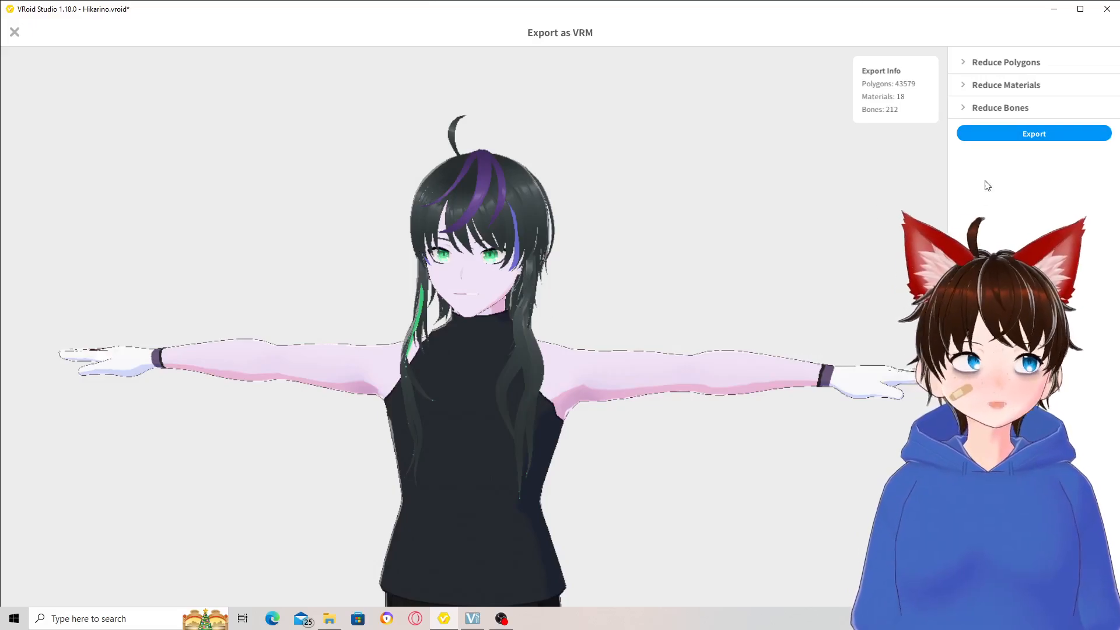
Proceed to the VRM settings and enter the creator's name.
left_click(1020, 130)
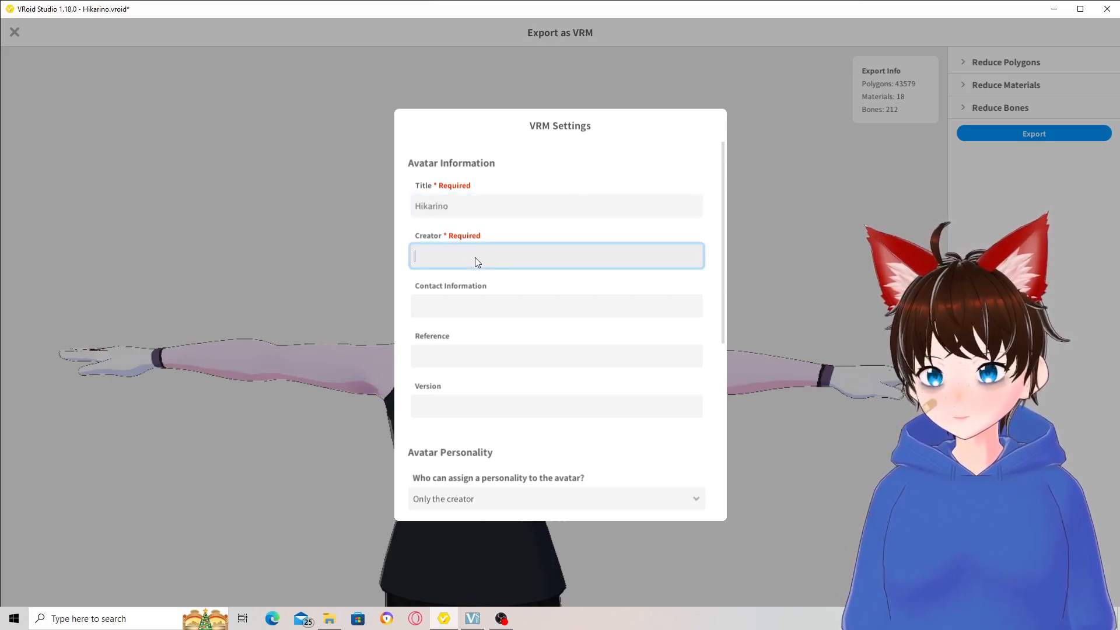
type("Centir")
key("BackSpace")
key("BackSpace")
type("uria")
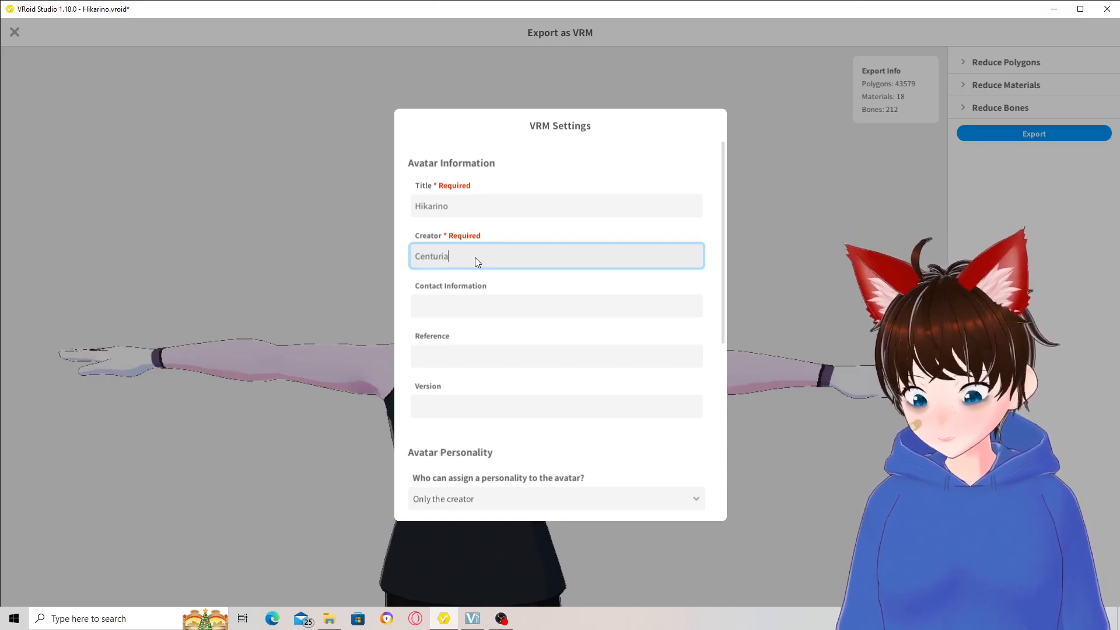
type("nTale")
Set the avatar's reference in the VRM settings to "Shu Yamino's Alter Ego".
scroll(475, 257, "down", 1)
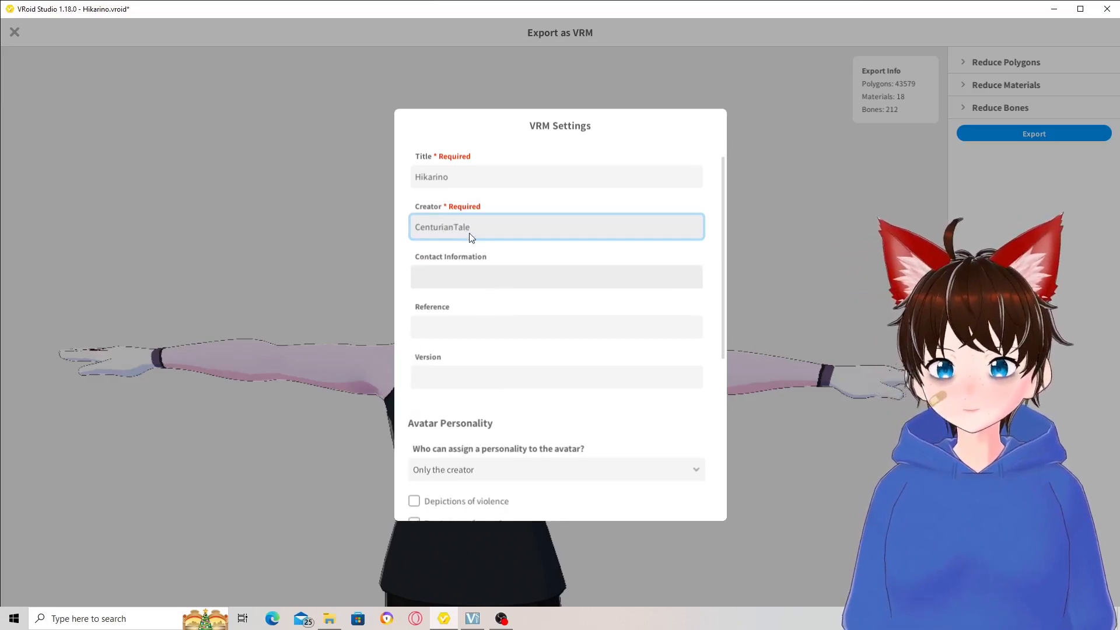
scroll(457, 280, "down", 4)
left_click(444, 208)
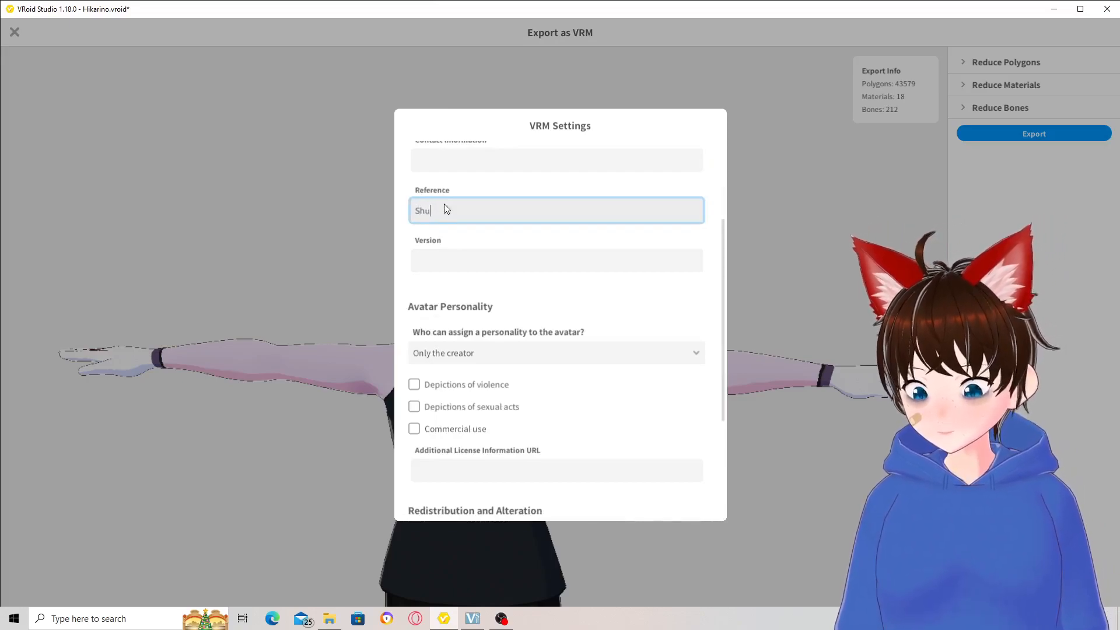
type("Shu Yamino's Al")
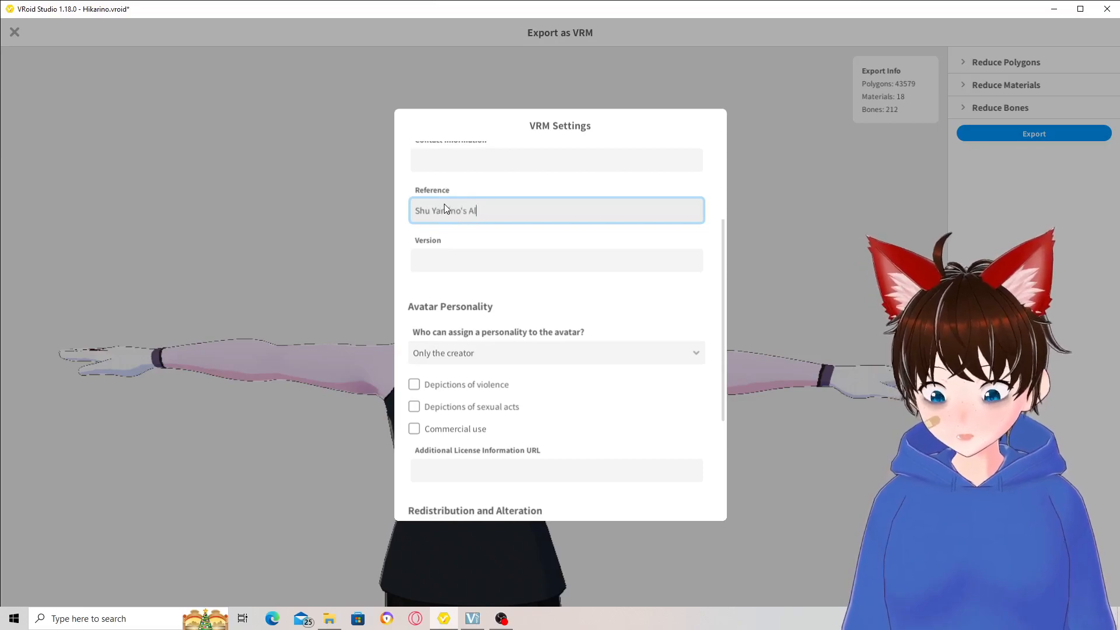
type("ter Ego")
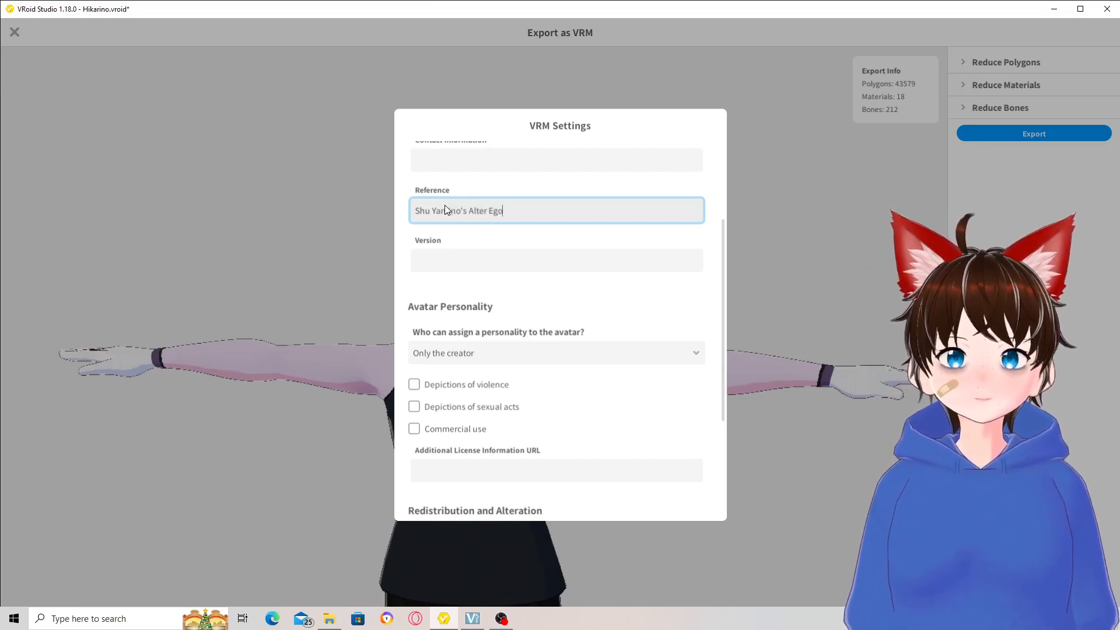
Review the remaining personality and license options, and export the avatar as Hikarino.vrm.
scroll(482, 362, "down", 3)
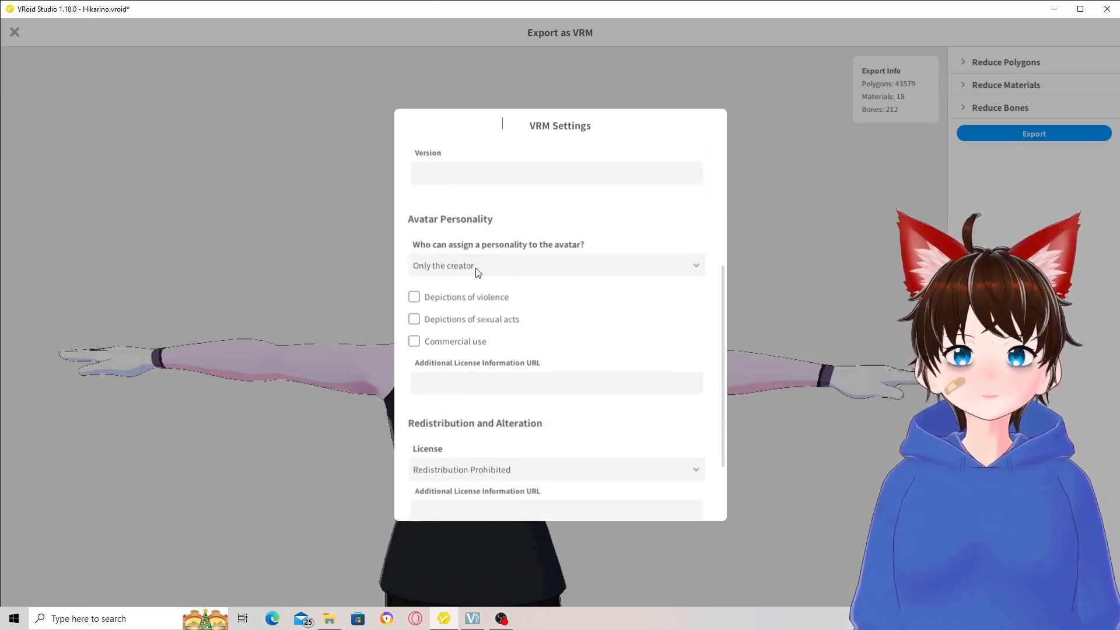
left_click(468, 334)
scroll(467, 333, "down", 3)
left_click(497, 467)
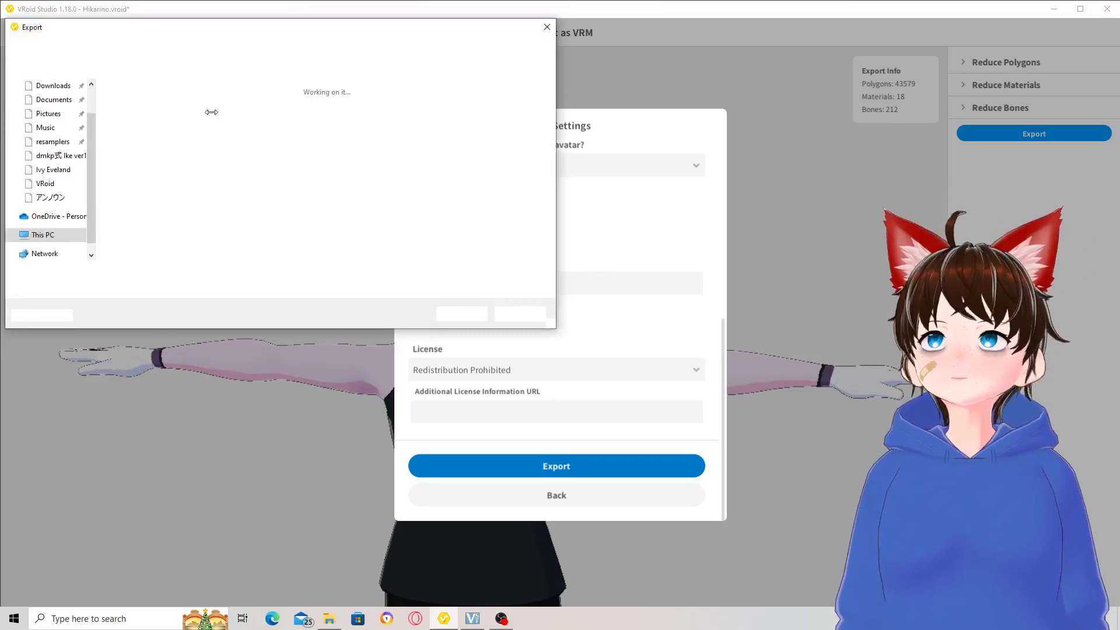
left_click(461, 314)
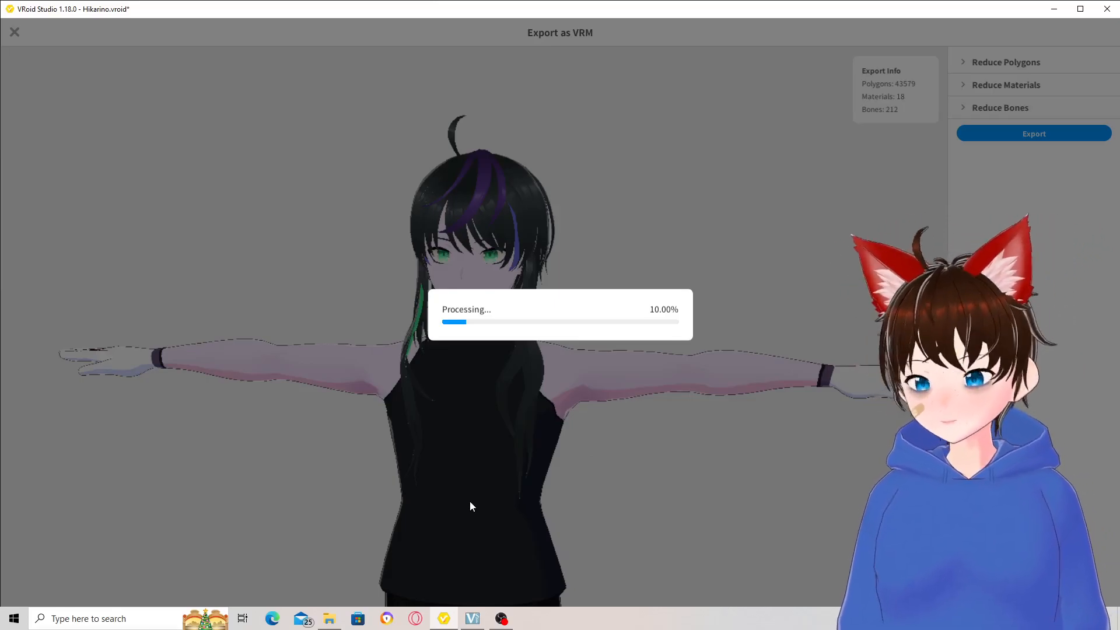
left_click(473, 619)
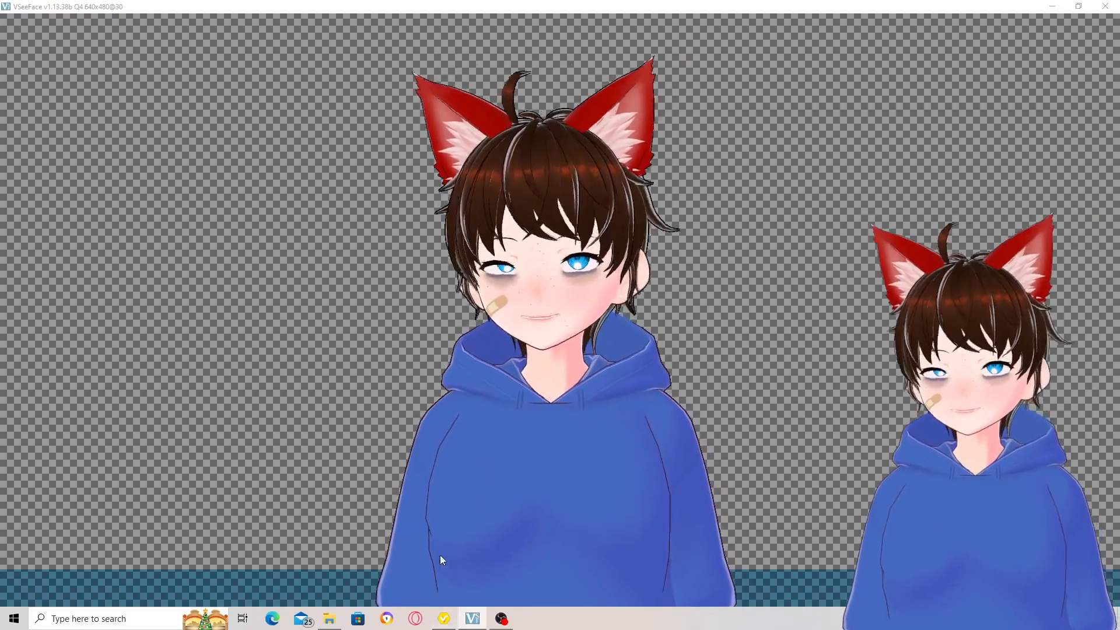
left_click(446, 625)
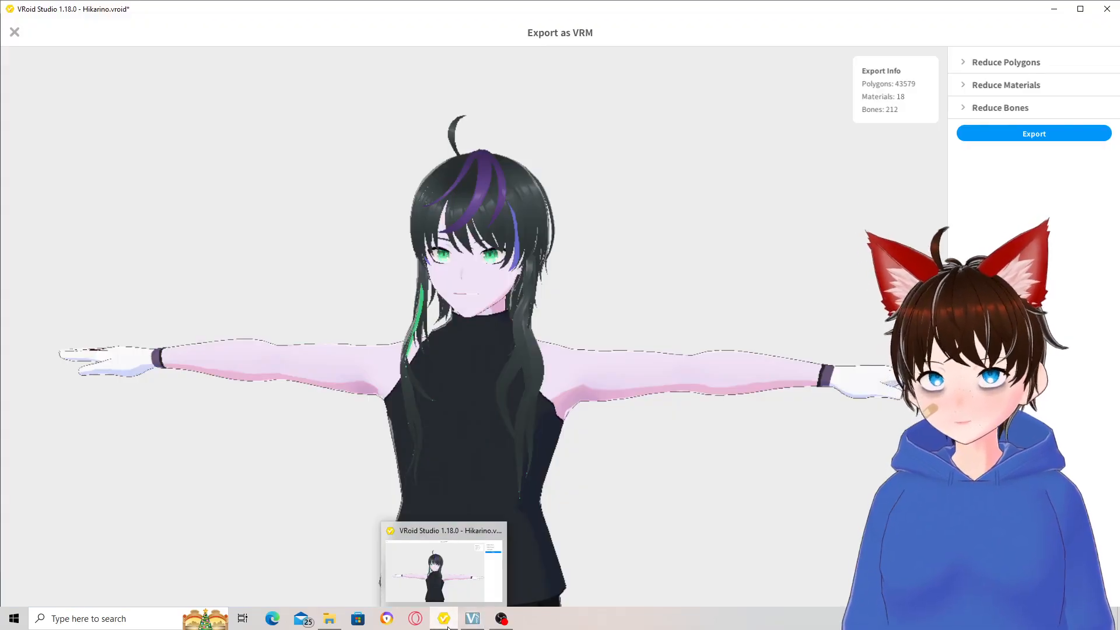
left_click_drag(590, 438, 600, 467)
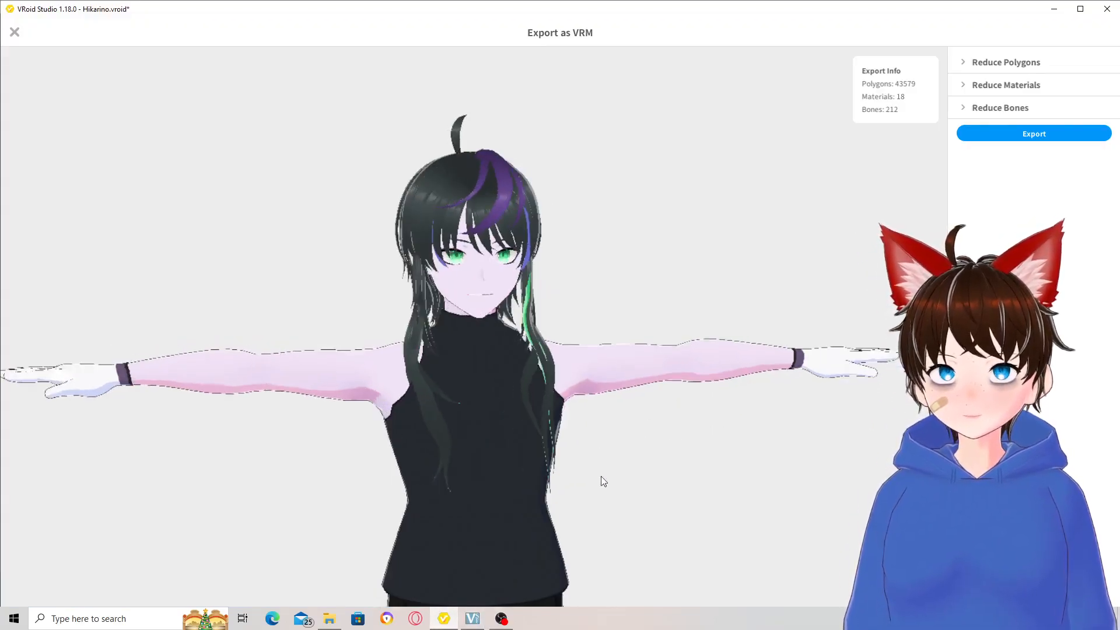
Switch to VSeeFace, add Hikarino.vrm to the local avatars and load it to test the hair in motion.
left_click(468, 619)
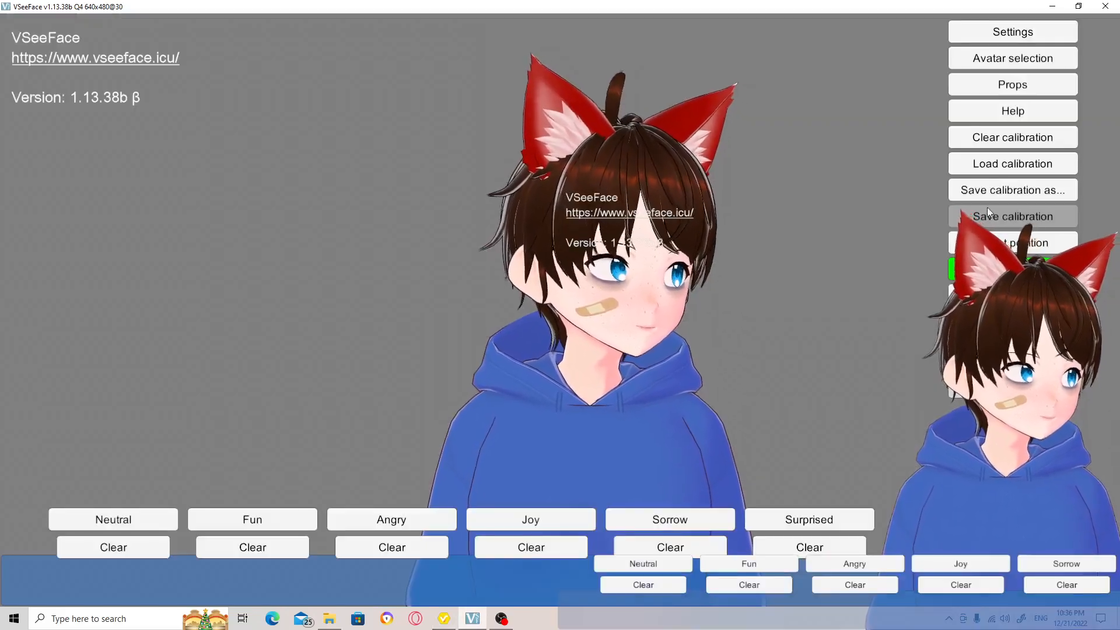
left_click(989, 60)
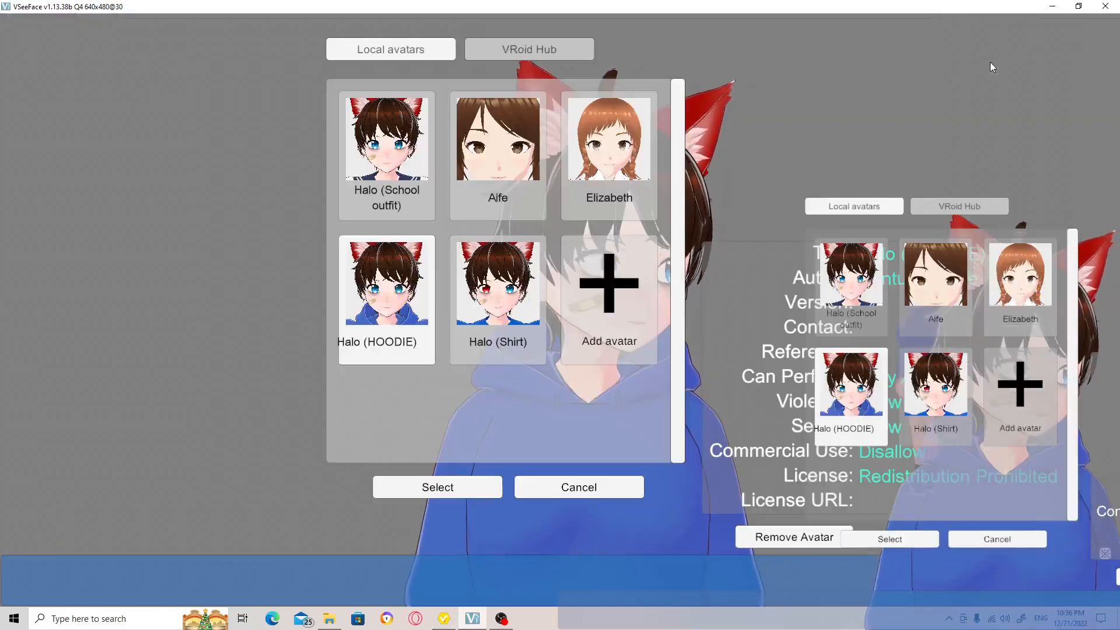
left_click(628, 332)
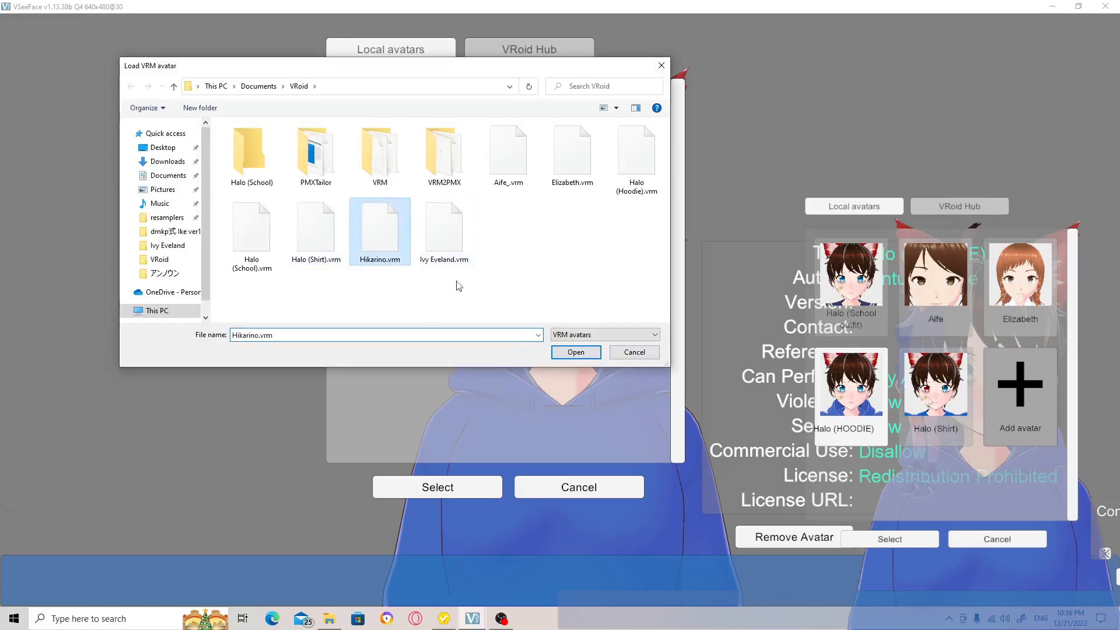
left_click(575, 353)
left_click(595, 321)
left_click(467, 489)
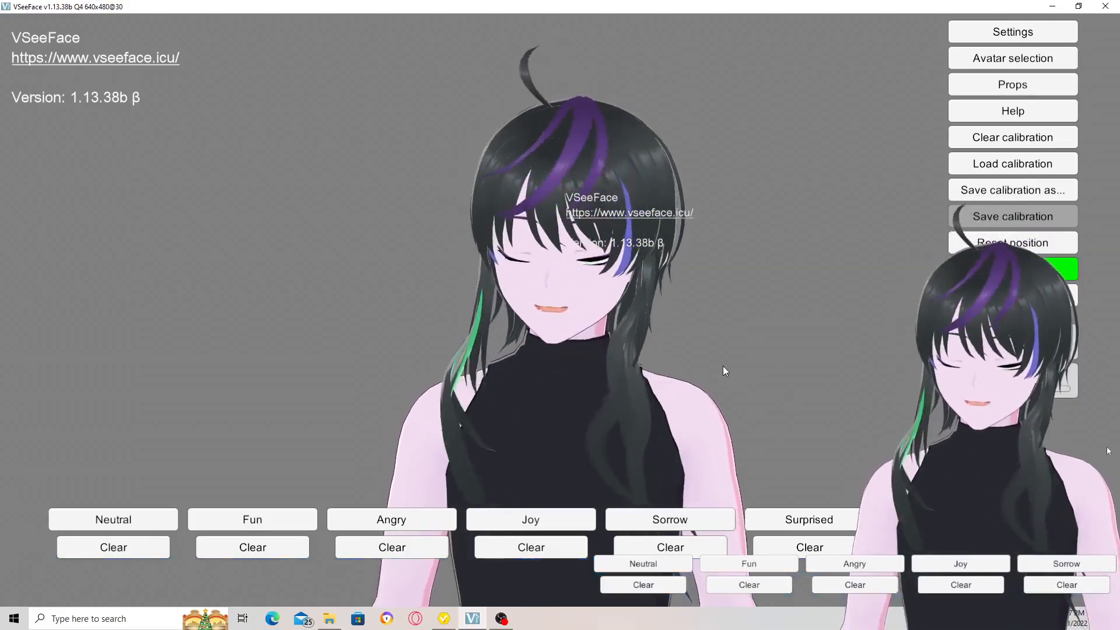
right_click_drag(385, 380, 495, 381)
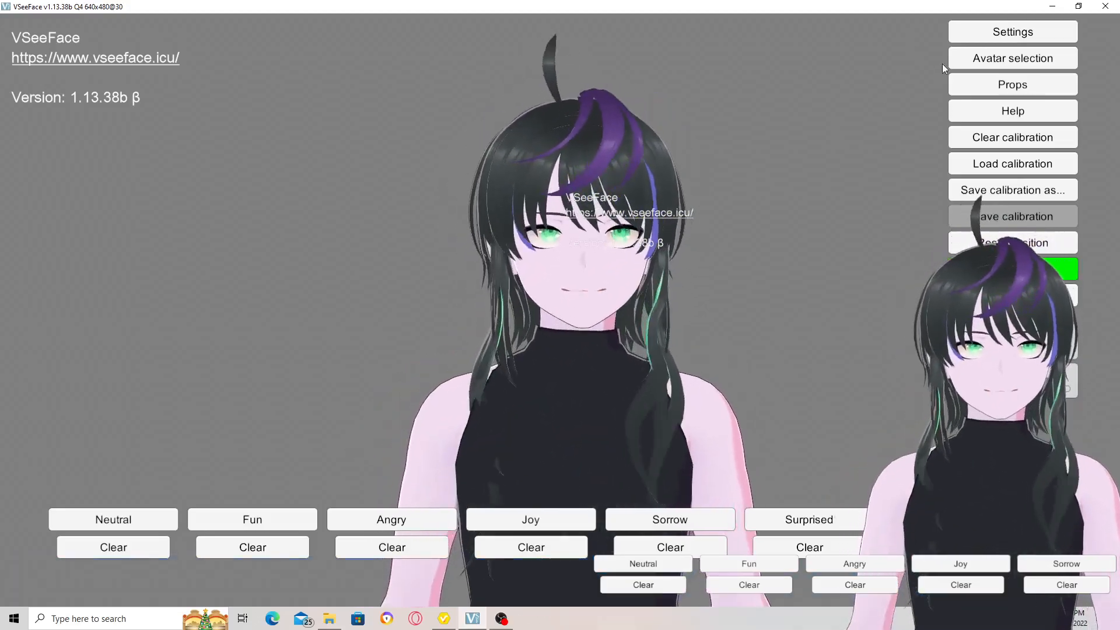
Add Ivy Eveland.vrm to the local avatars and load that avatar.
left_click(969, 59)
left_click(403, 417)
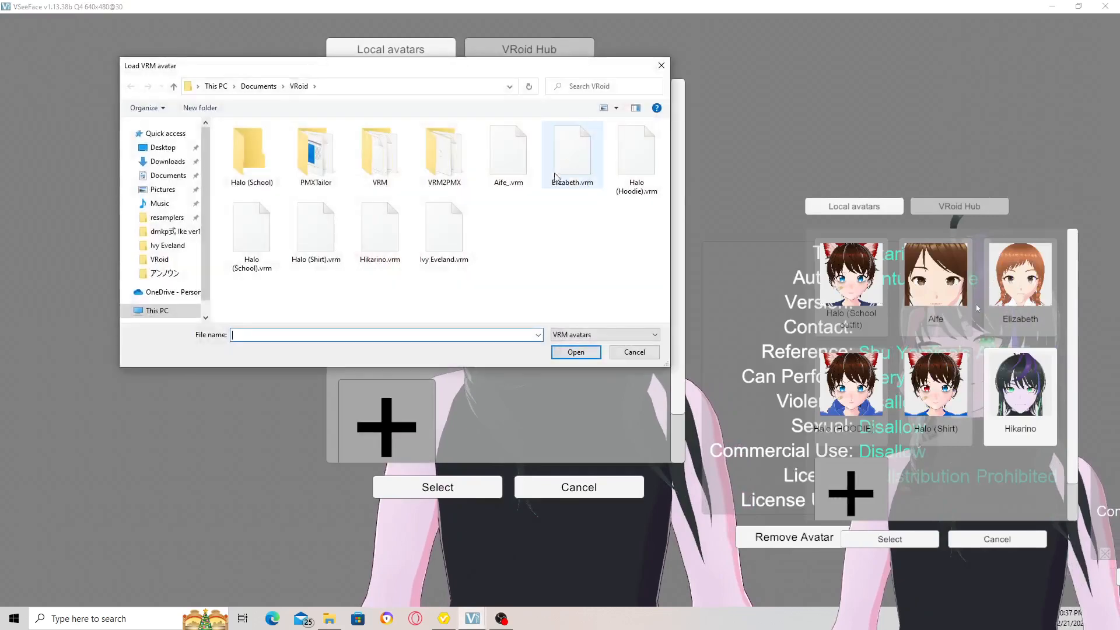
left_click(597, 356)
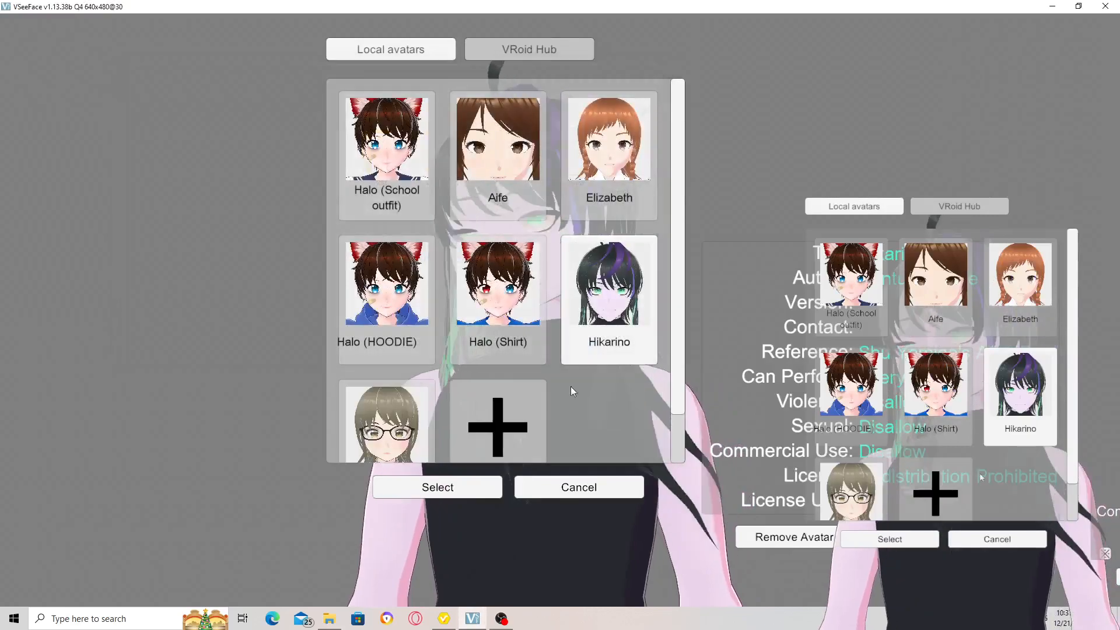
left_click(423, 445)
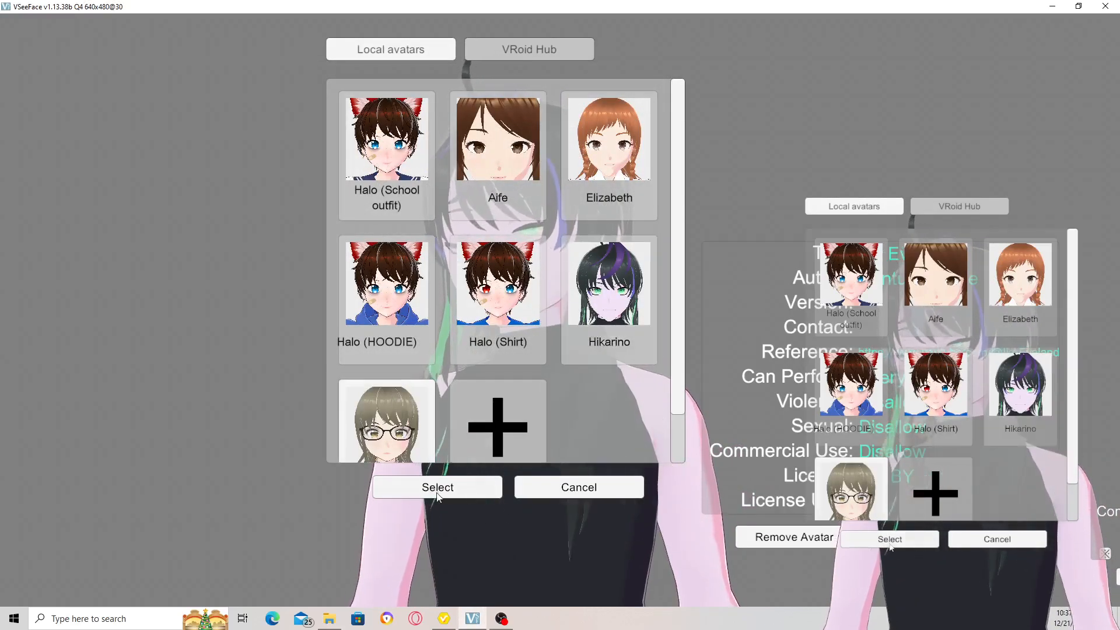
left_click(438, 488)
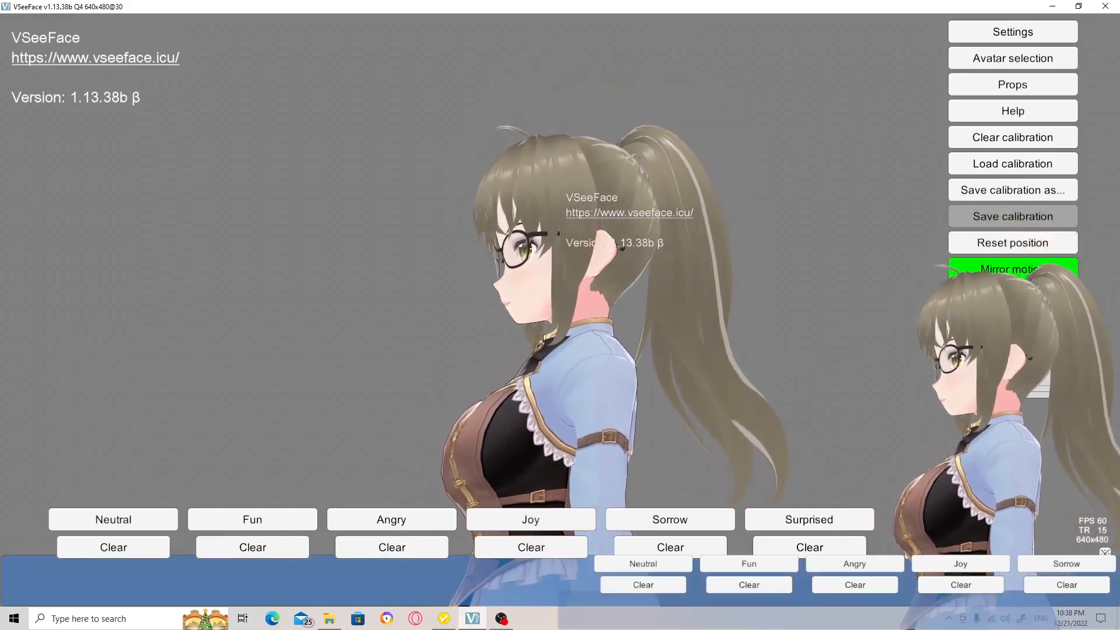
Check the loaded avatar's hair movement, and load the Halo (HOODIE) avatar from the local avatars.
scroll(613, 332, "down", 6)
left_click_drag(628, 352, 689, 320, "alt")
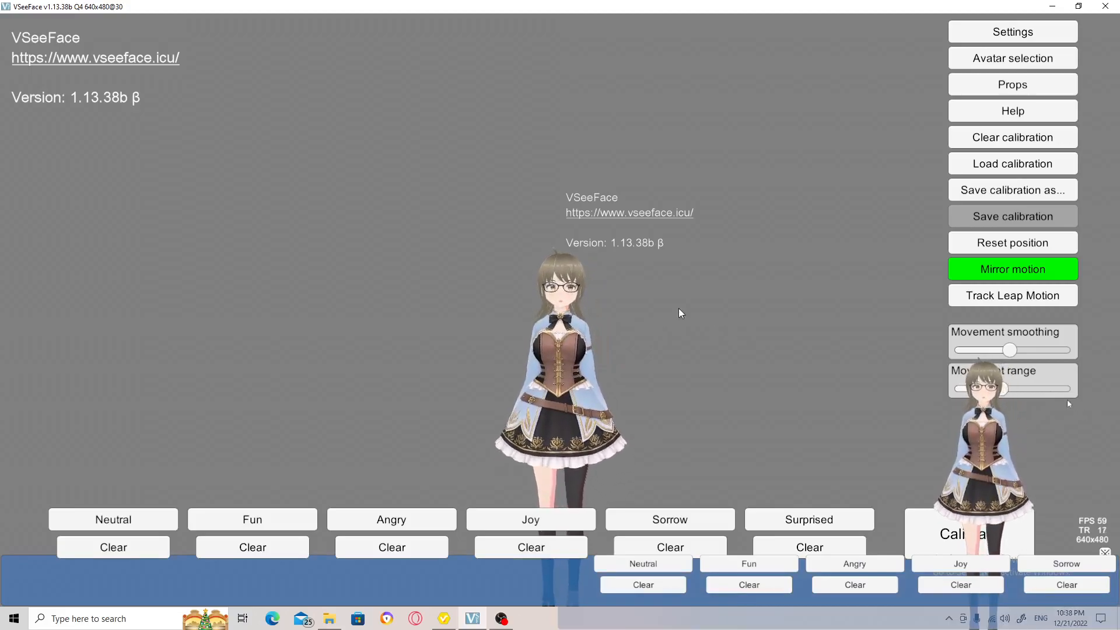
scroll(621, 303, "up", 5)
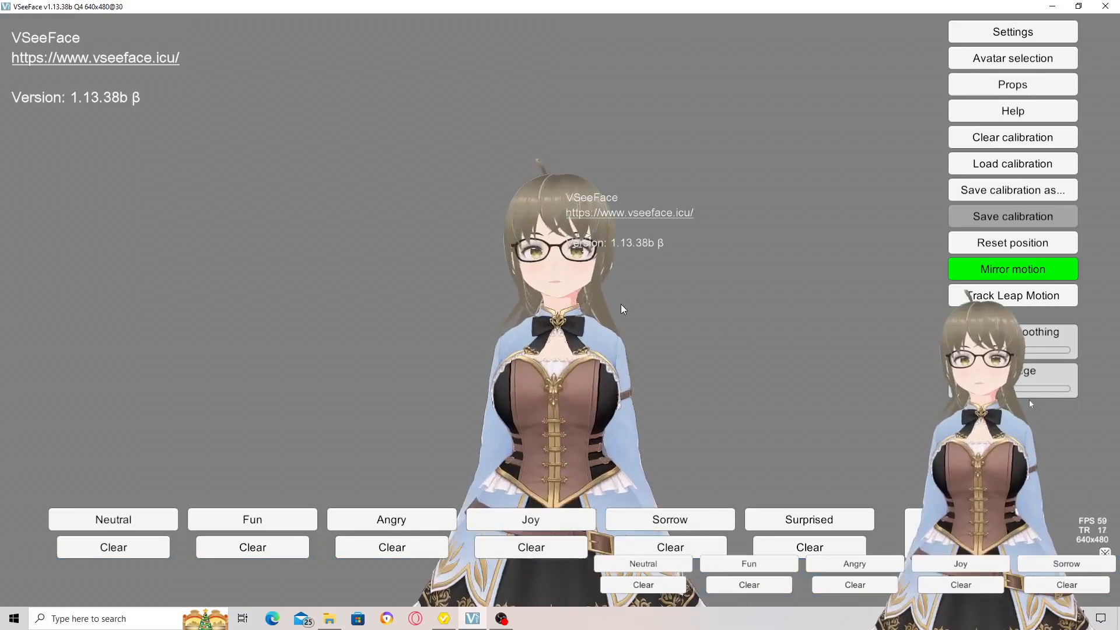
scroll(621, 304, "up", 5)
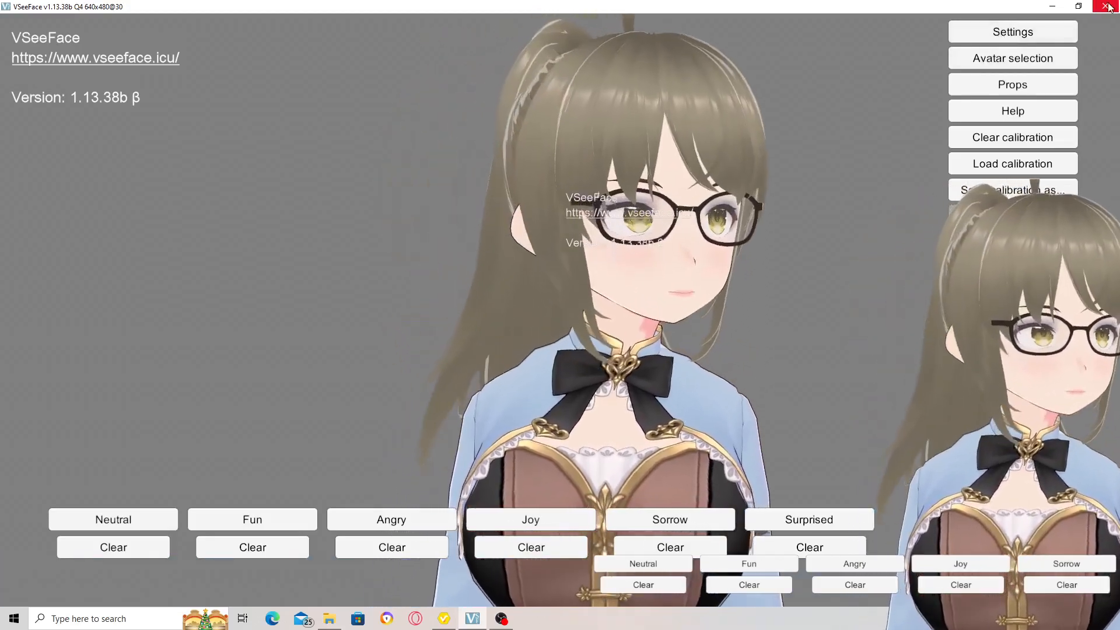
left_click(1013, 58)
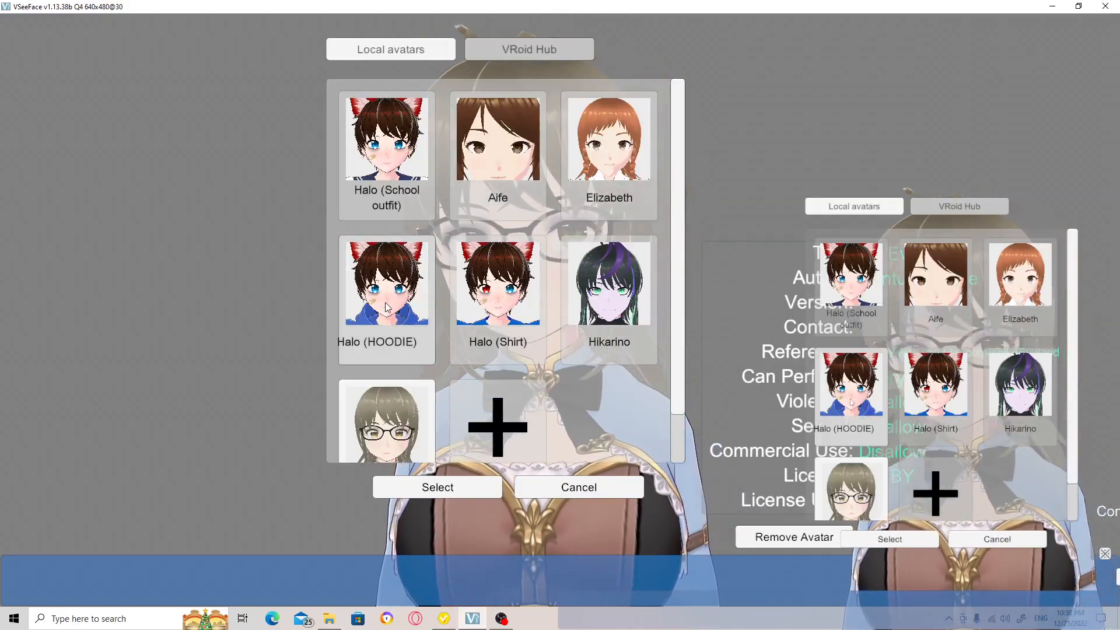
left_click(441, 493)
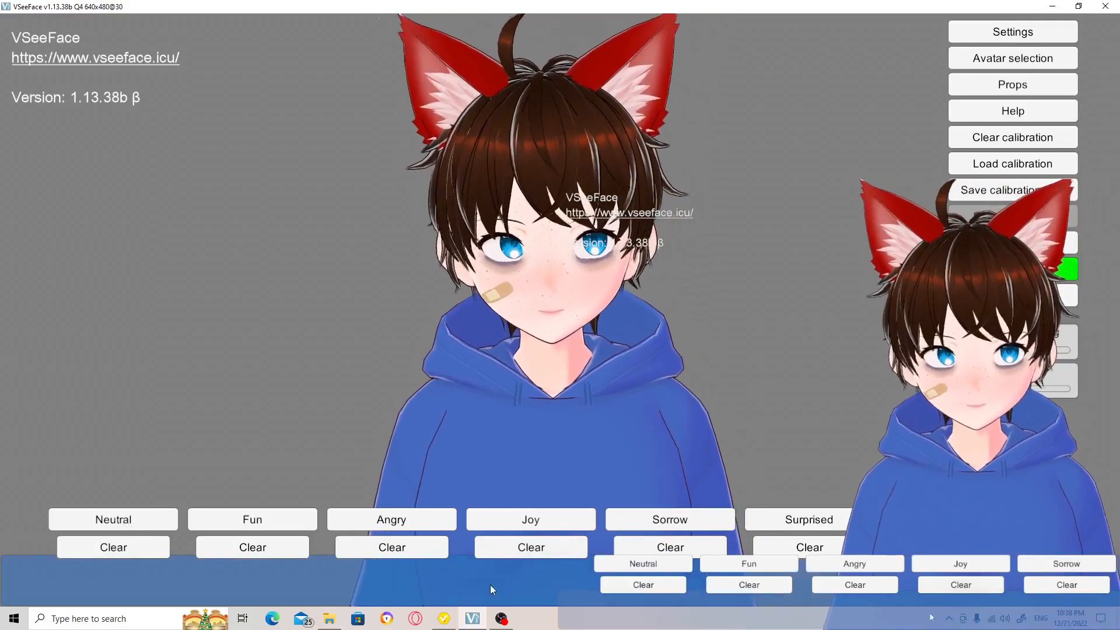
Switch to VRoid Studio, open the custom Extra hairstyle for editing and select Freehand Group 2.
left_click(447, 625)
right_click_drag(630, 417, 526, 194)
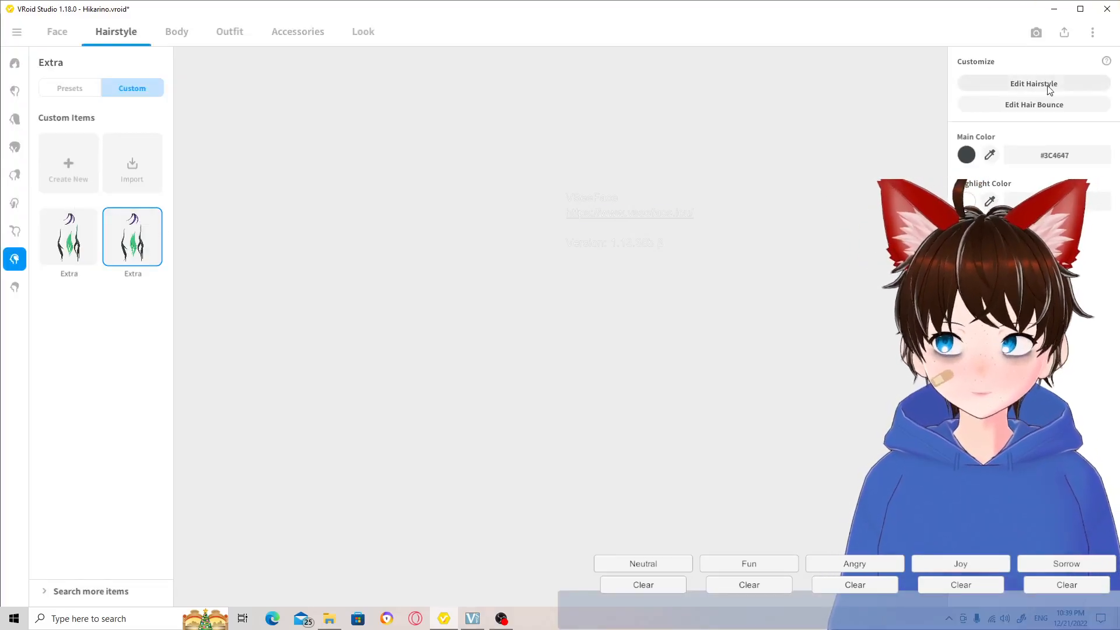
left_click(1048, 85)
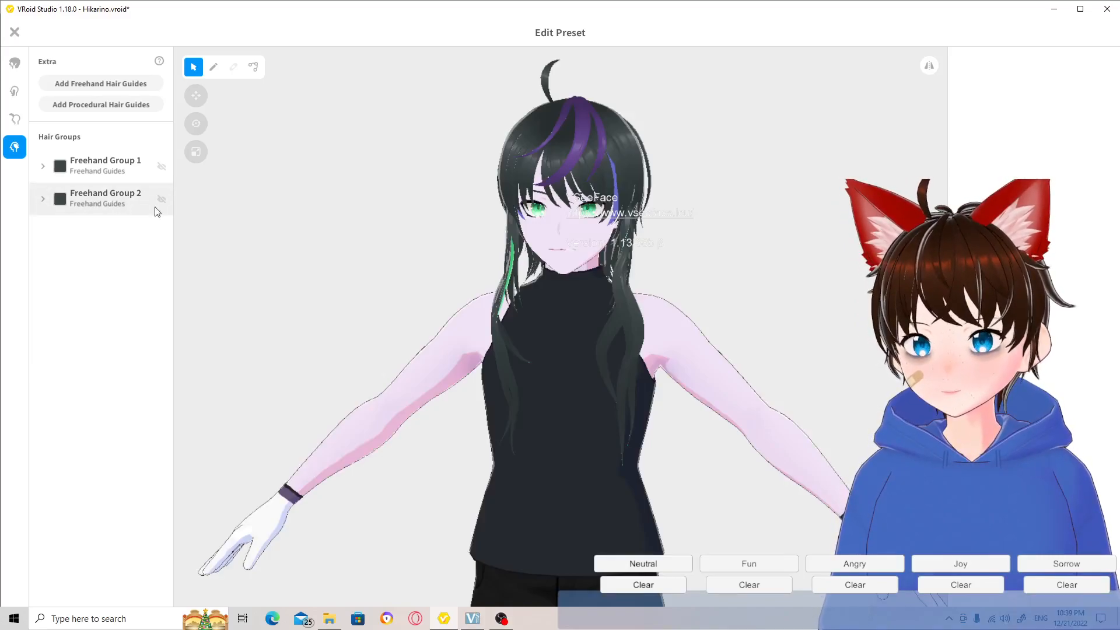
left_click(116, 198)
mouse_move(210, 218)
right_mouse_down()
mouse_move(284, 212)
mouse_move(264, 211)
right_mouse_up()
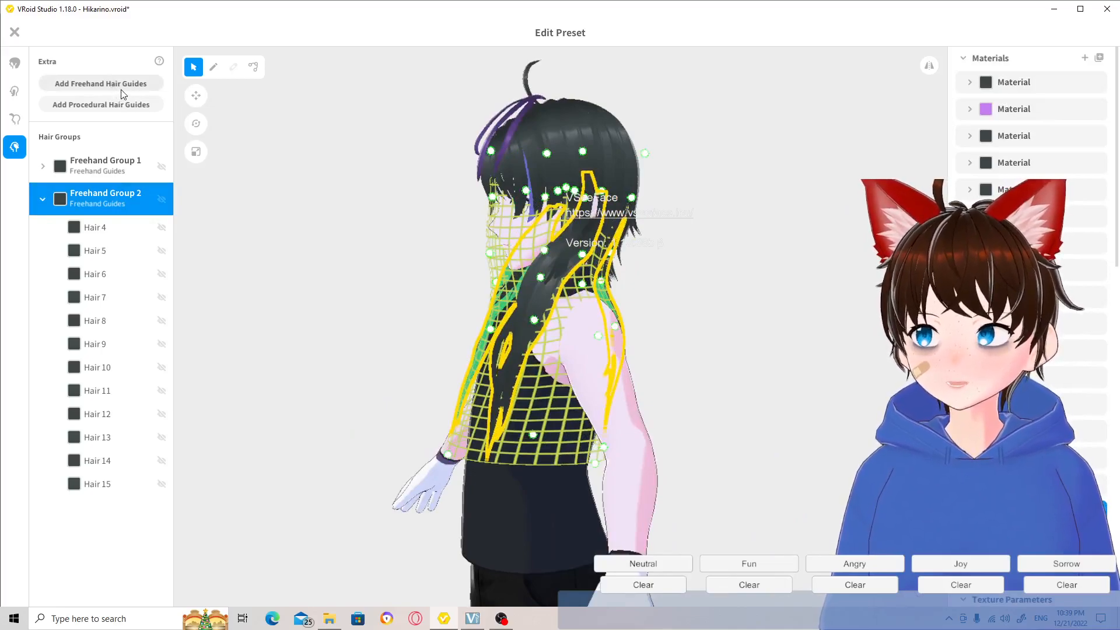
Examine the strands and guide mesh of Freehand Group 2 from several angles, briefly showing the move handles.
scroll(359, 297, "up", 2)
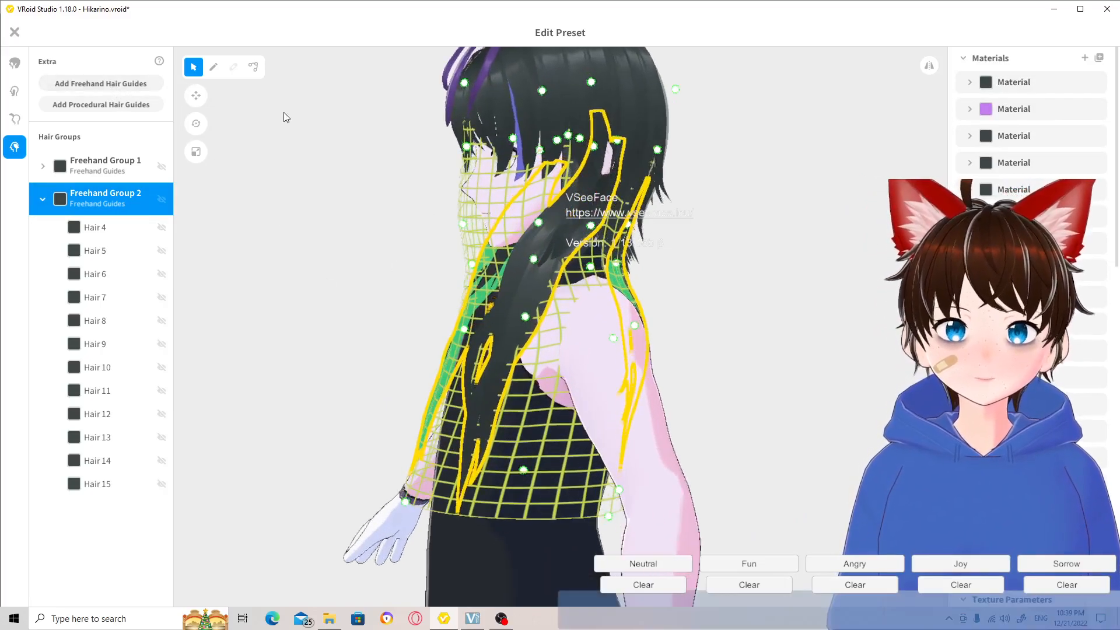
left_click(195, 96)
scroll(802, 232, "down", 1)
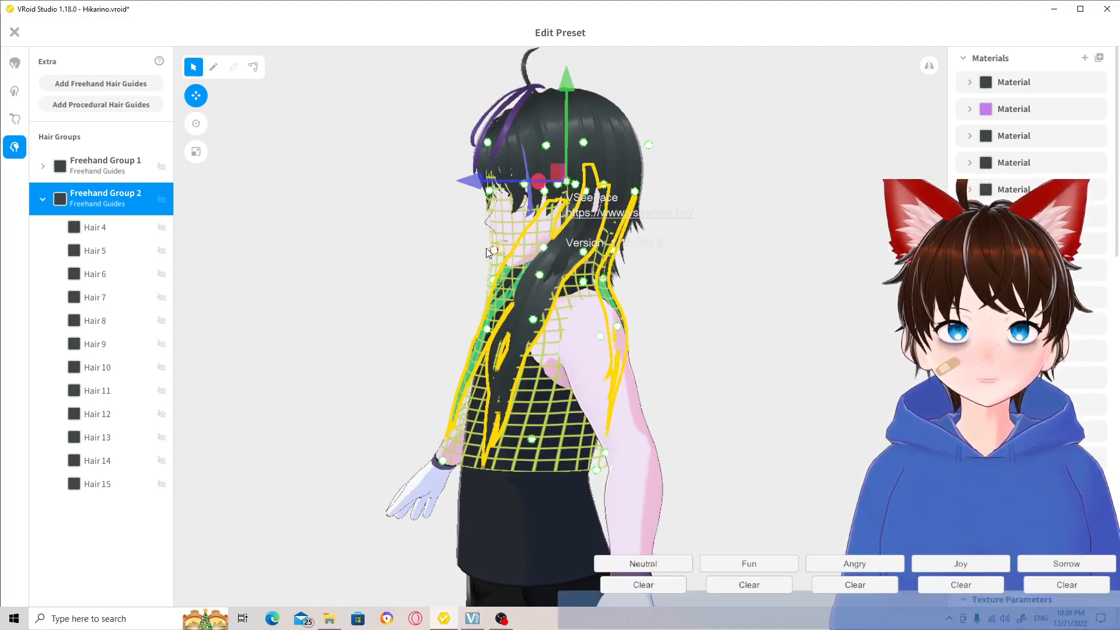
right_click_drag(716, 311, 679, 303)
right_click_drag(513, 252, 613, 251)
right_click_drag(678, 334, 642, 245)
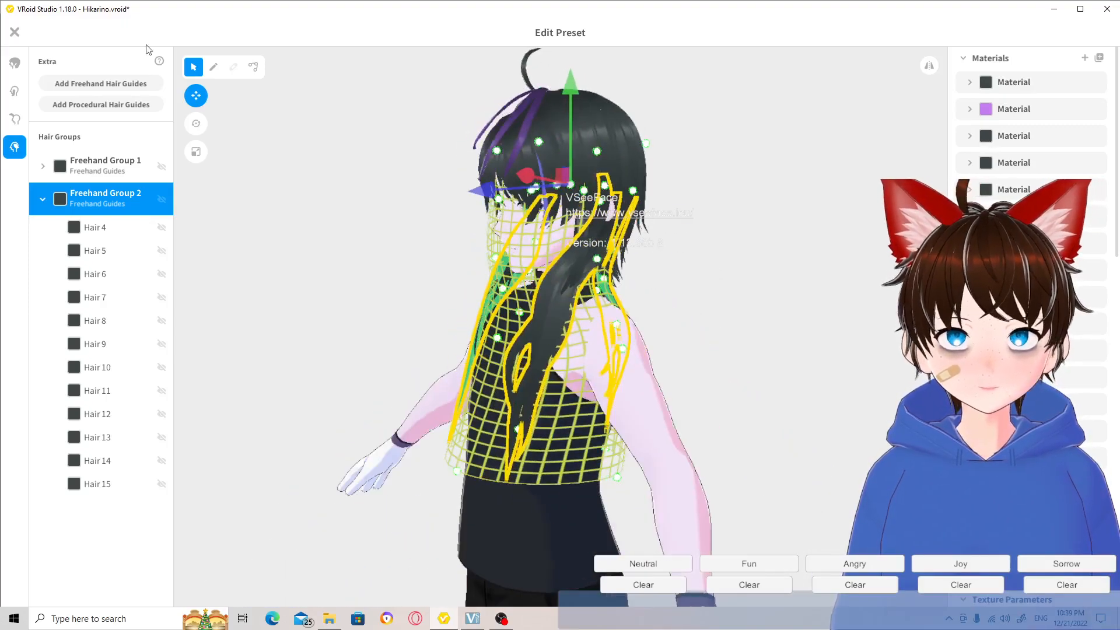
left_click(196, 96)
mouse_move(332, 184)
right_mouse_down()
mouse_move(396, 184)
mouse_move(697, 295)
mouse_move(310, 150)
right_mouse_up()
left_click(342, 184)
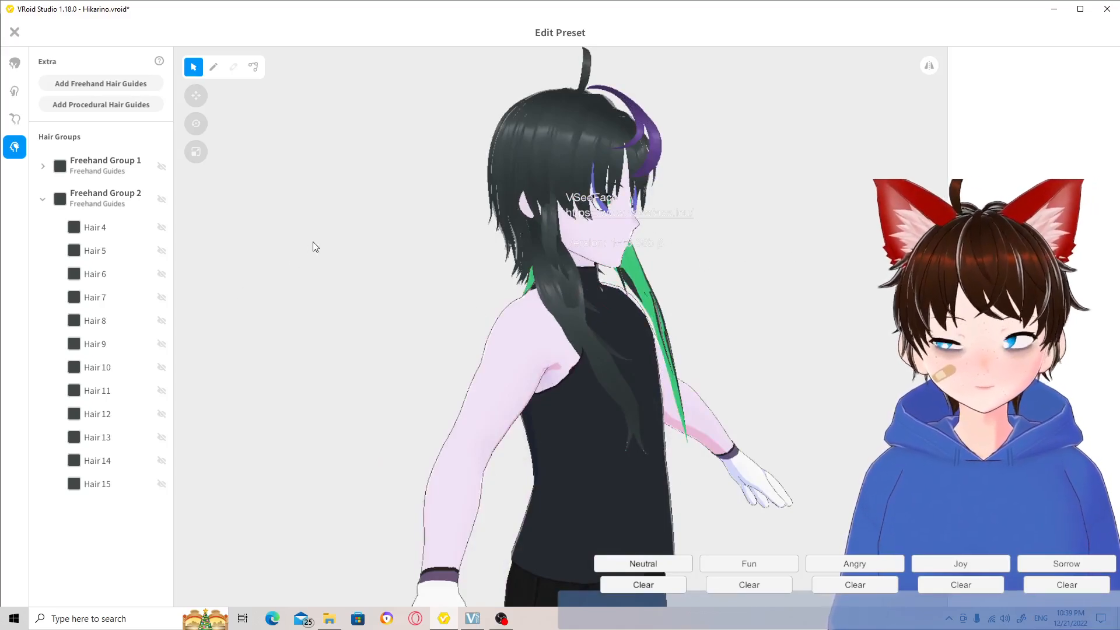
Examine which materials the green inner strand Hair 4 and the whole of Freehand Group 2 use.
scroll(310, 239, "up", 5)
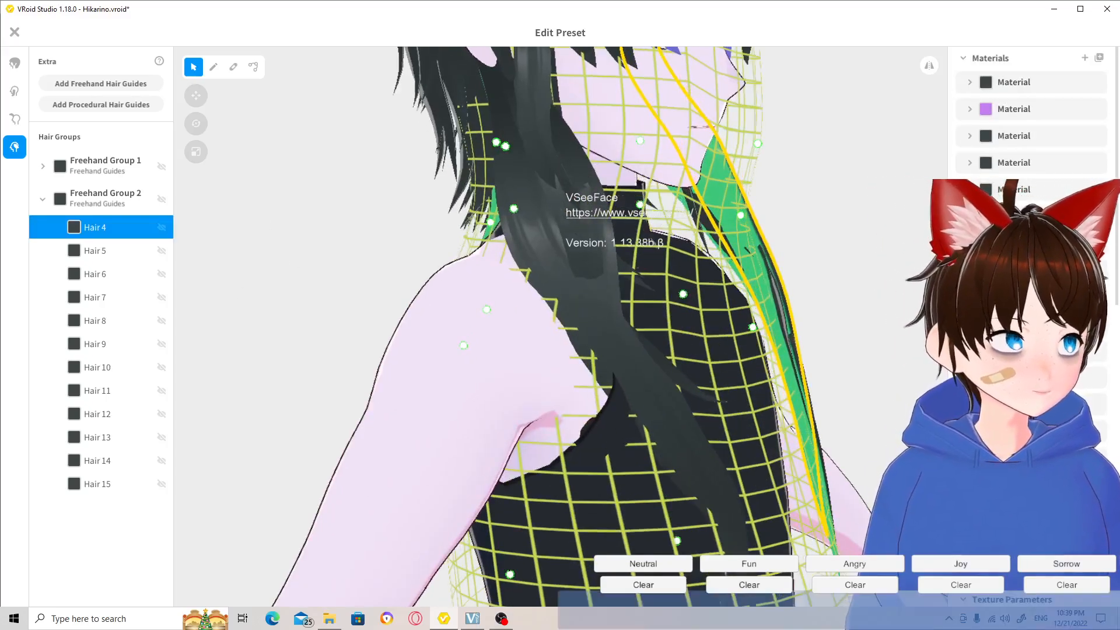
scroll(1032, 291, "down", 2)
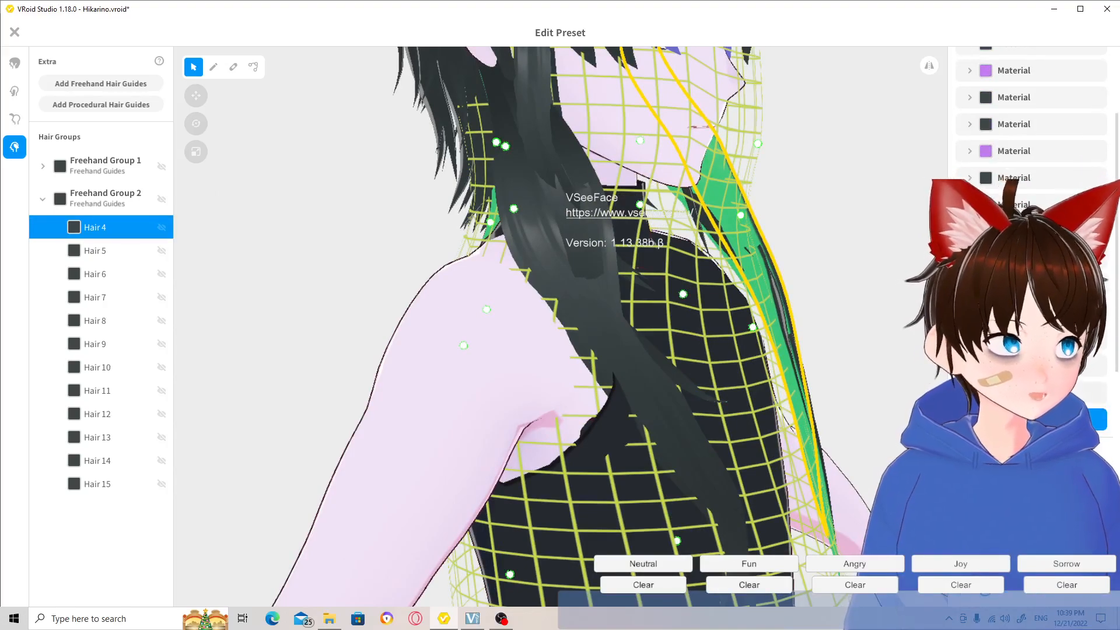
scroll(1031, 116, "down", 1)
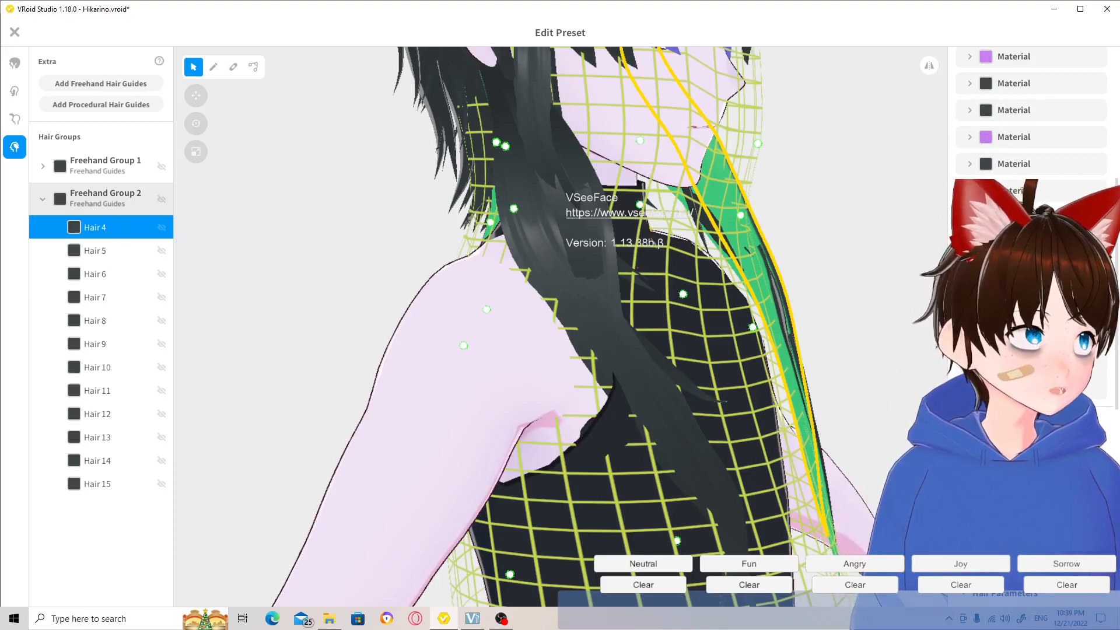
left_click(100, 198)
mouse_move(689, 298)
right_mouse_down()
mouse_move(656, 298)
mouse_move(682, 286)
right_mouse_up()
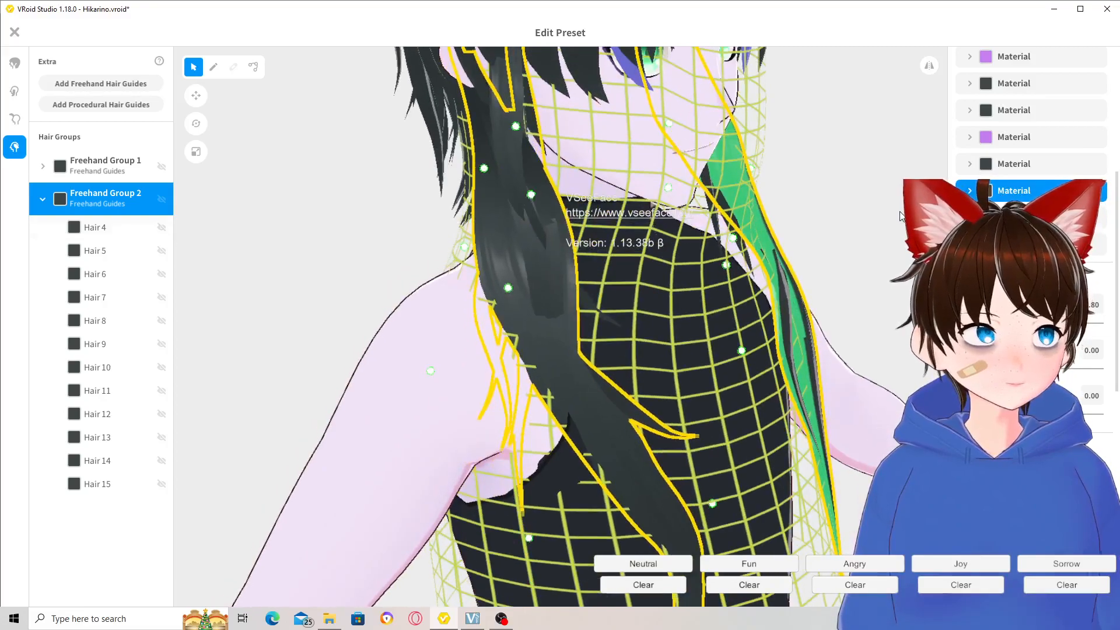
left_click(874, 245)
mouse_move(873, 245)
right_mouse_down()
mouse_move(854, 264)
mouse_move(677, 287)
right_mouse_up()
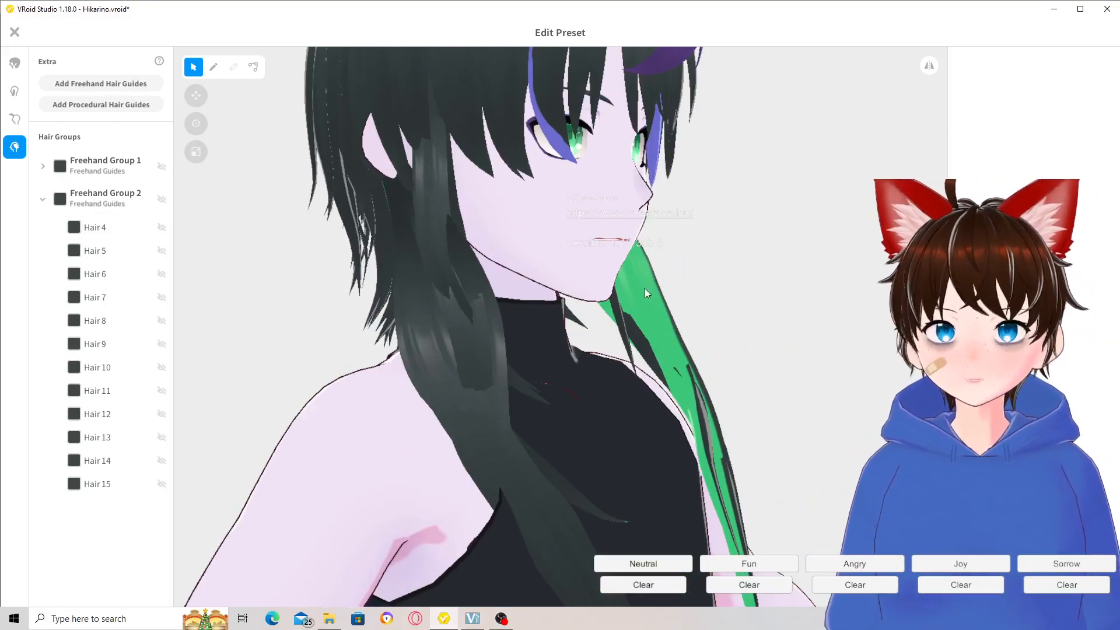
Select the Hair 4 strand and open the green and black hair material in the texture editor.
left_click(646, 311)
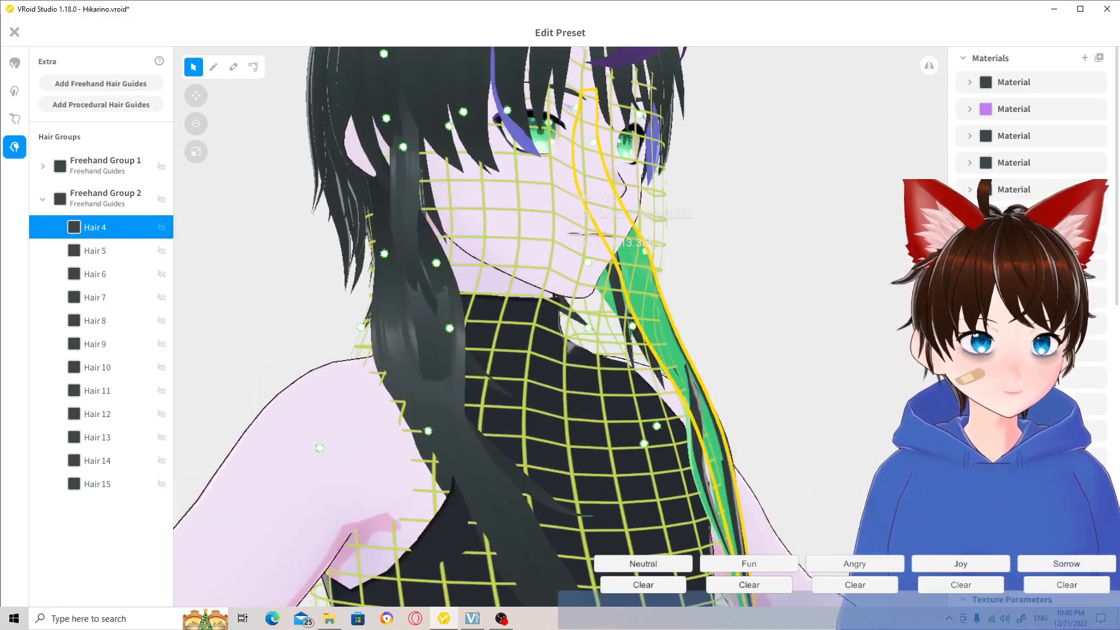
scroll(1032, 146, "down", 2)
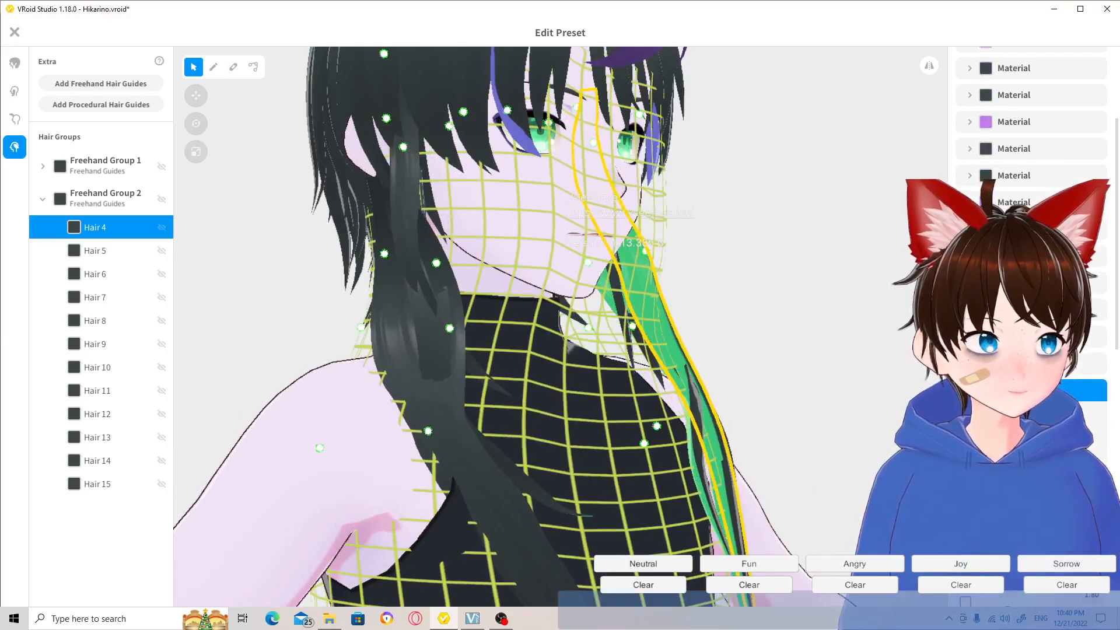
scroll(1039, 88, "up", 2)
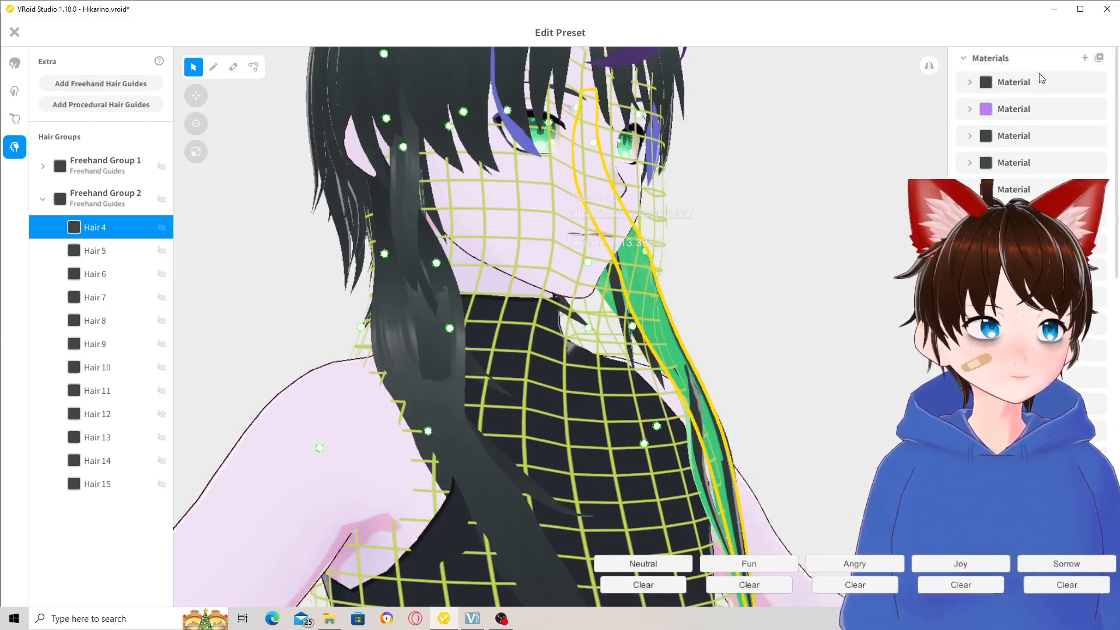
left_click(1039, 82)
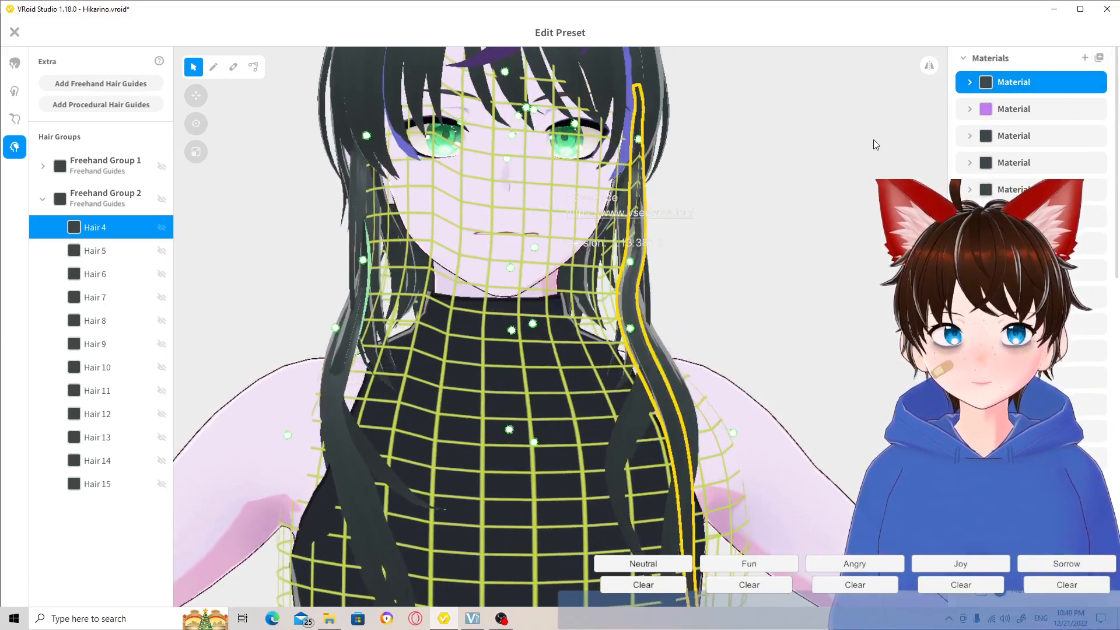
scroll(959, 167, "down", 3)
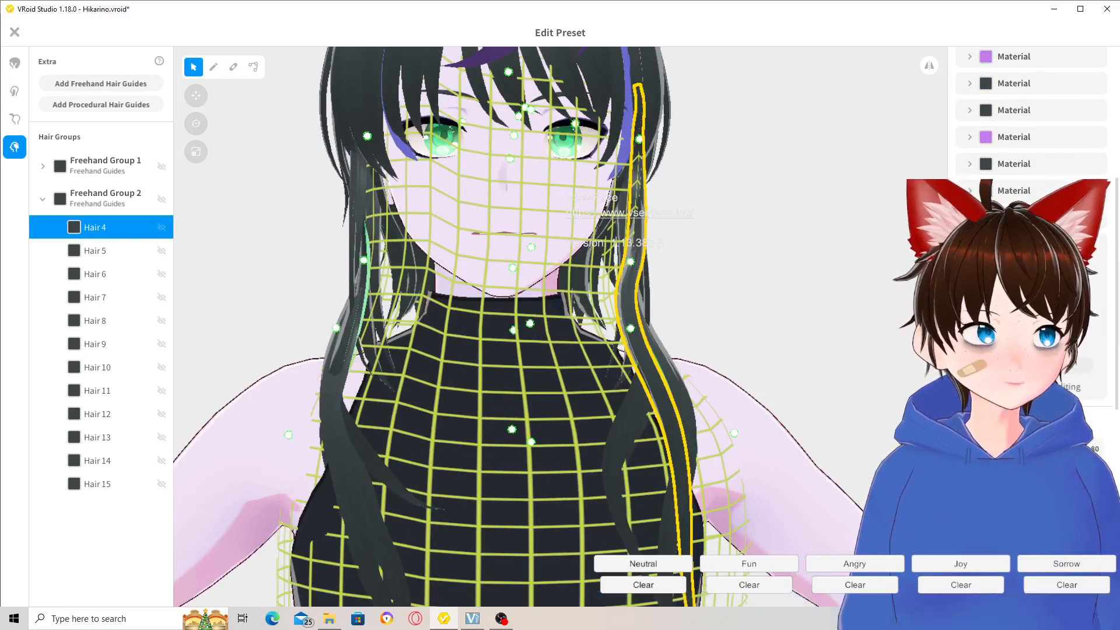
right_click_drag(719, 250, 790, 275)
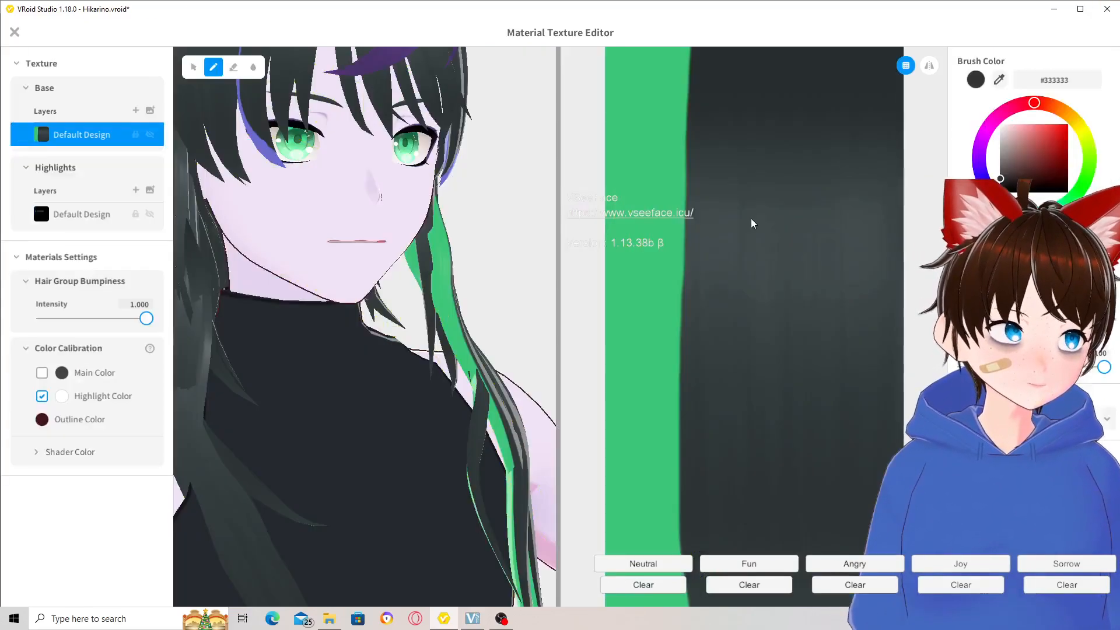
Try brush strokes in #333333 on the green and dark areas of the hair's base texture, undoing each one.
right_click_drag(544, 261, 517, 211)
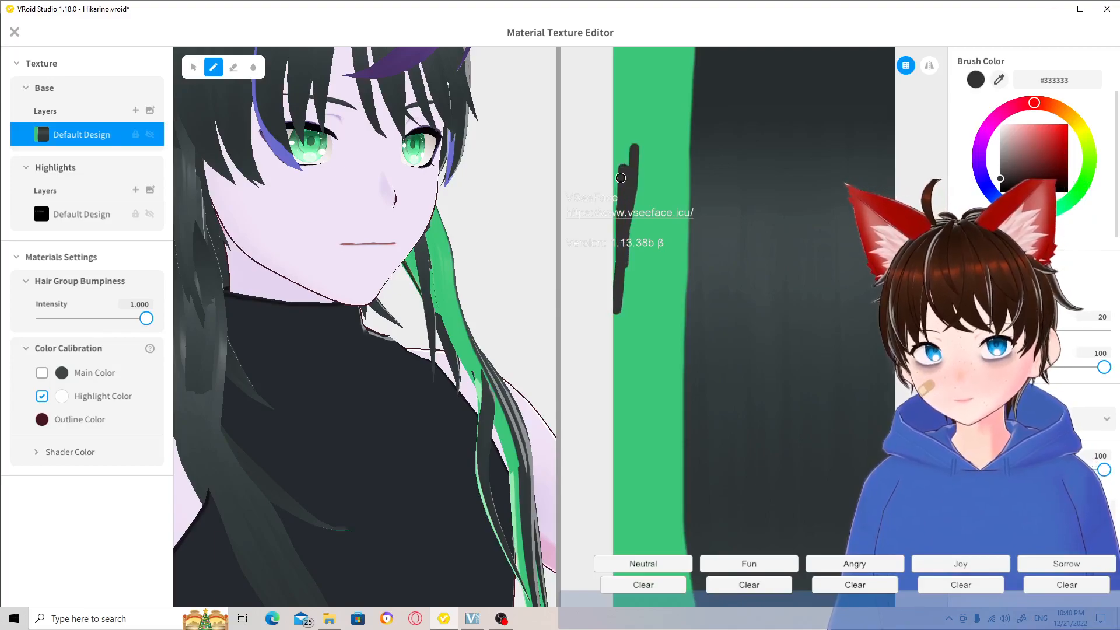
key("ctrl+z")
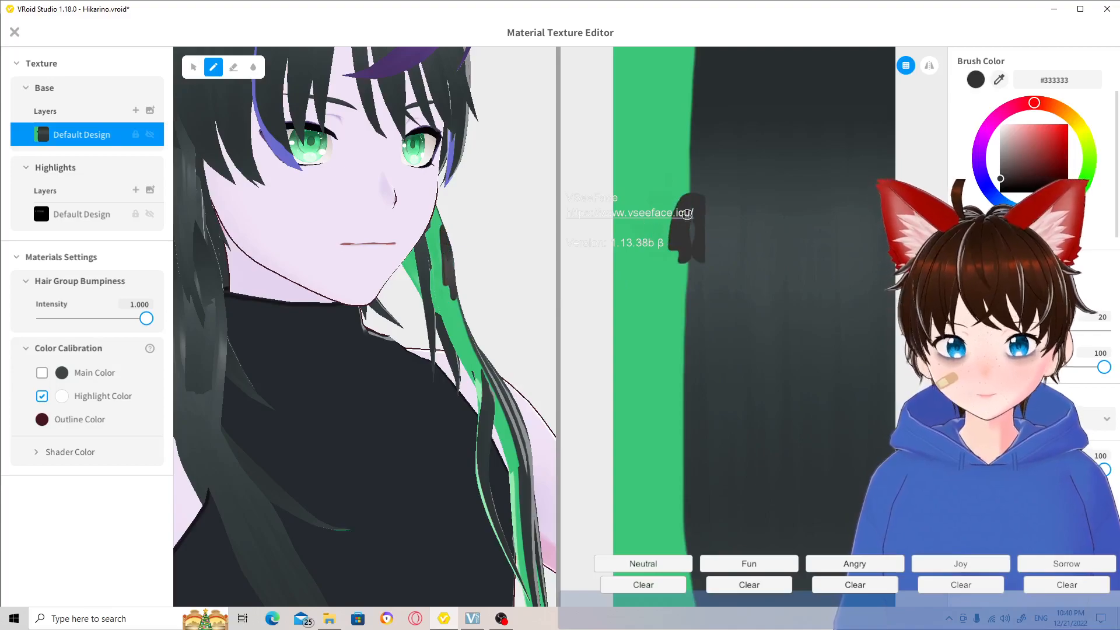
key("ctrl+z")
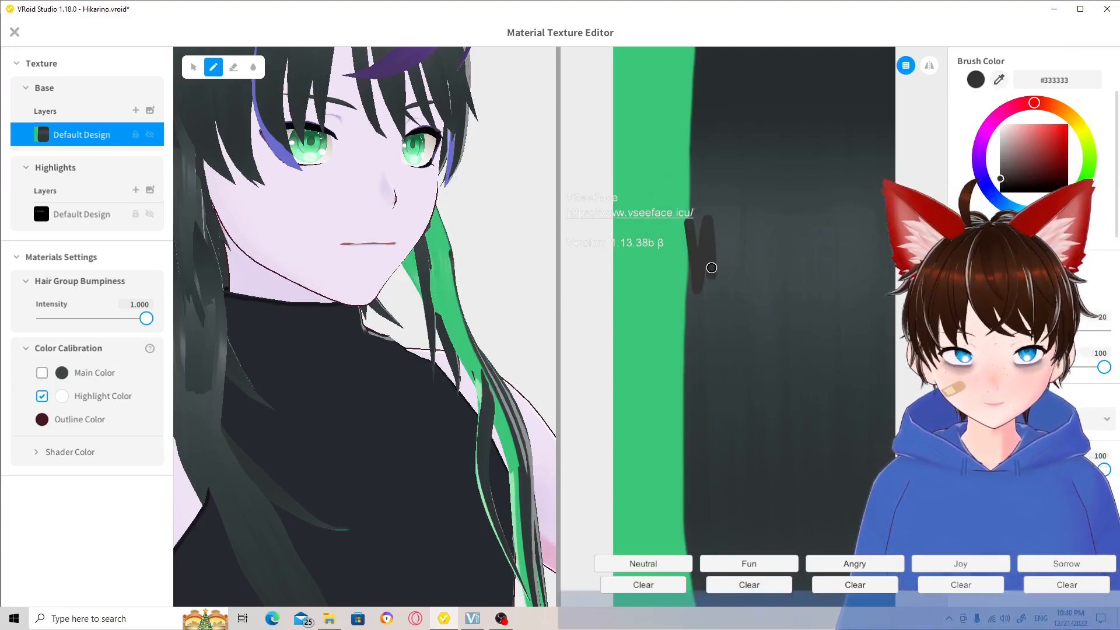
key("ctrl+z")
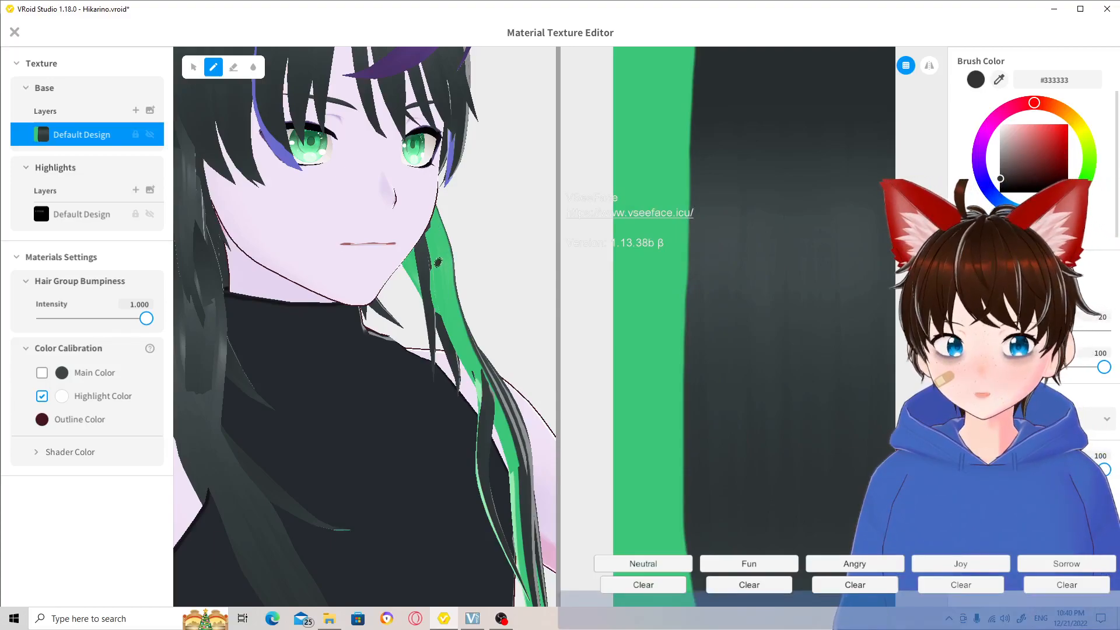
key("ctrl+z")
mouse_move(520, 255)
right_mouse_down()
mouse_move(459, 260)
mouse_move(490, 254)
right_mouse_up()
scroll(490, 251, "down", 5)
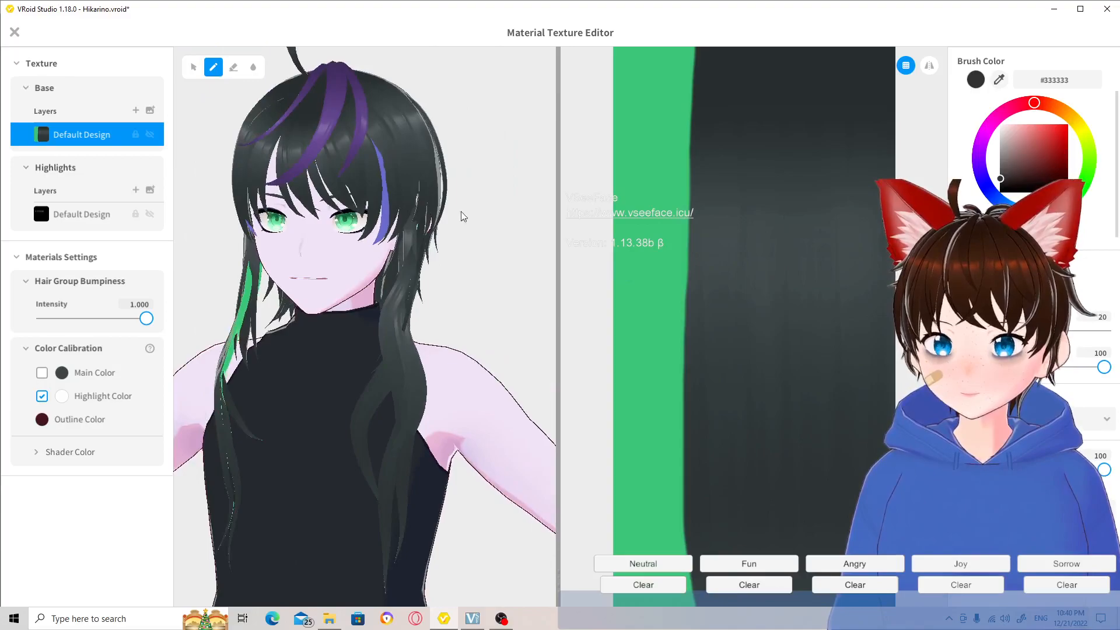
Close the texture editor and the hair preset editor to return to the Extra hairstyle items.
left_click(15, 32)
right_click_drag(692, 310, 654, 306)
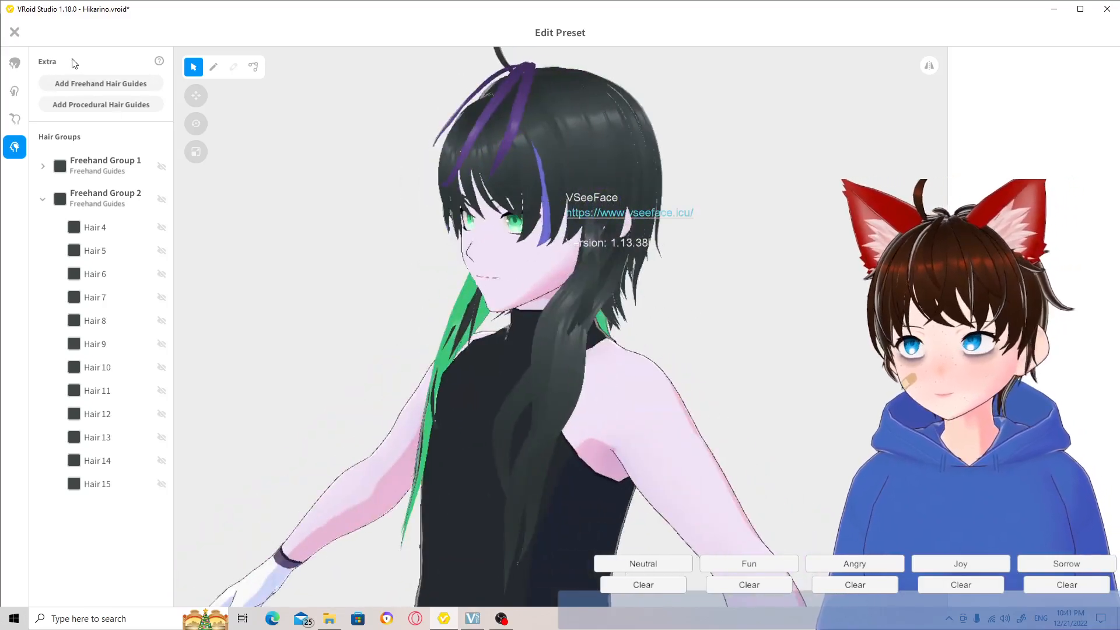
left_click(13, 34)
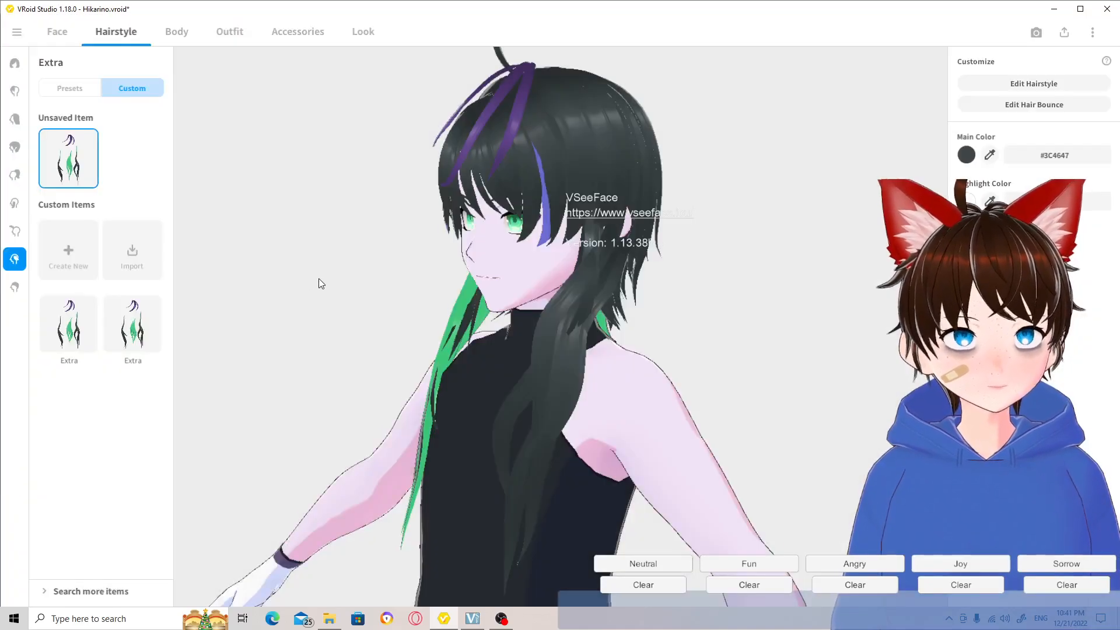
Check the hair from above and from the front, and reselect the second saved Extra custom item.
right_click_drag(319, 279, 631, 248)
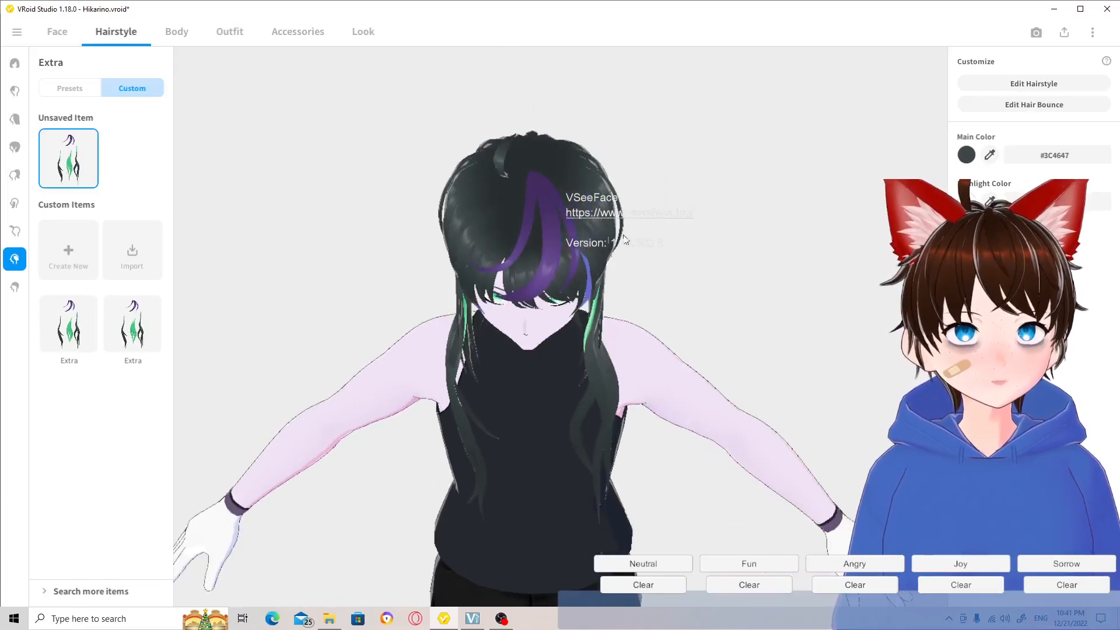
right_click_drag(301, 163, 351, 365)
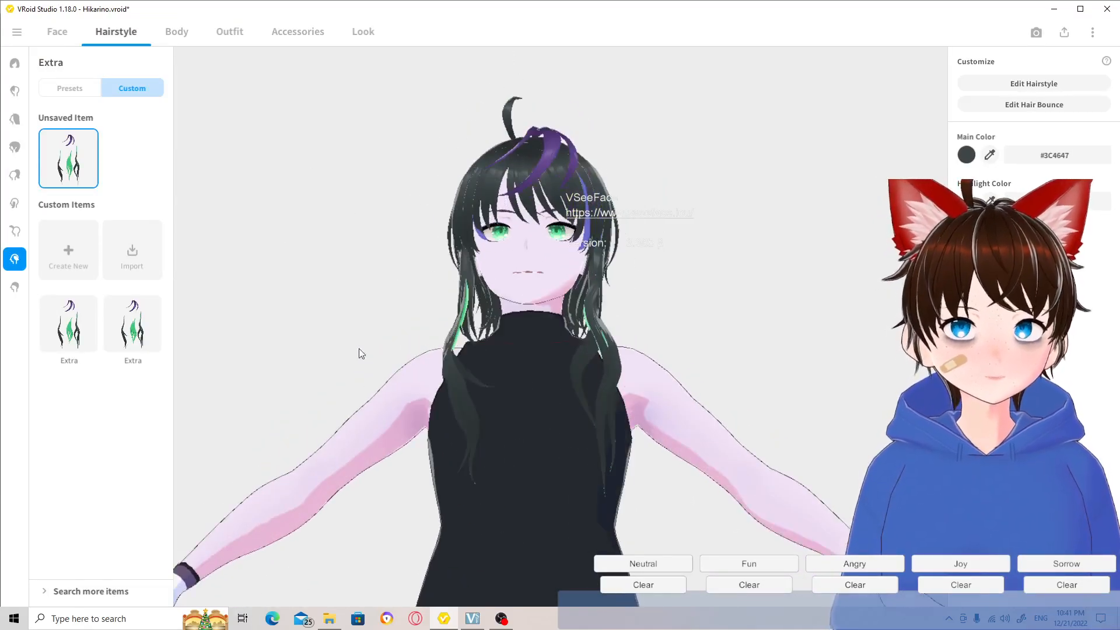
right_click_drag(565, 457, 586, 296)
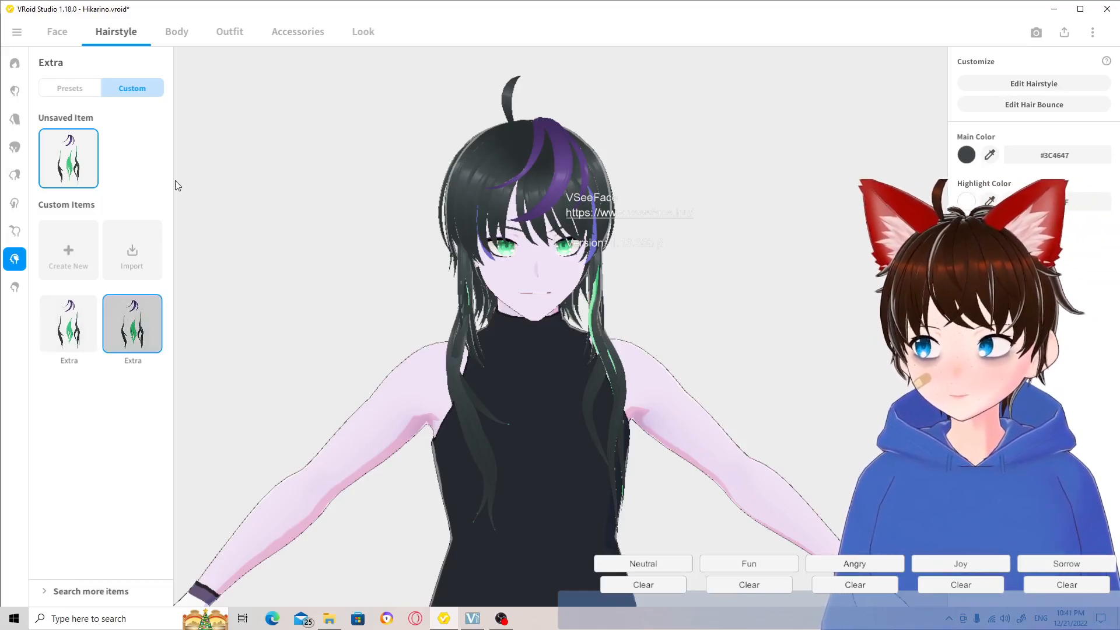
left_click(86, 175)
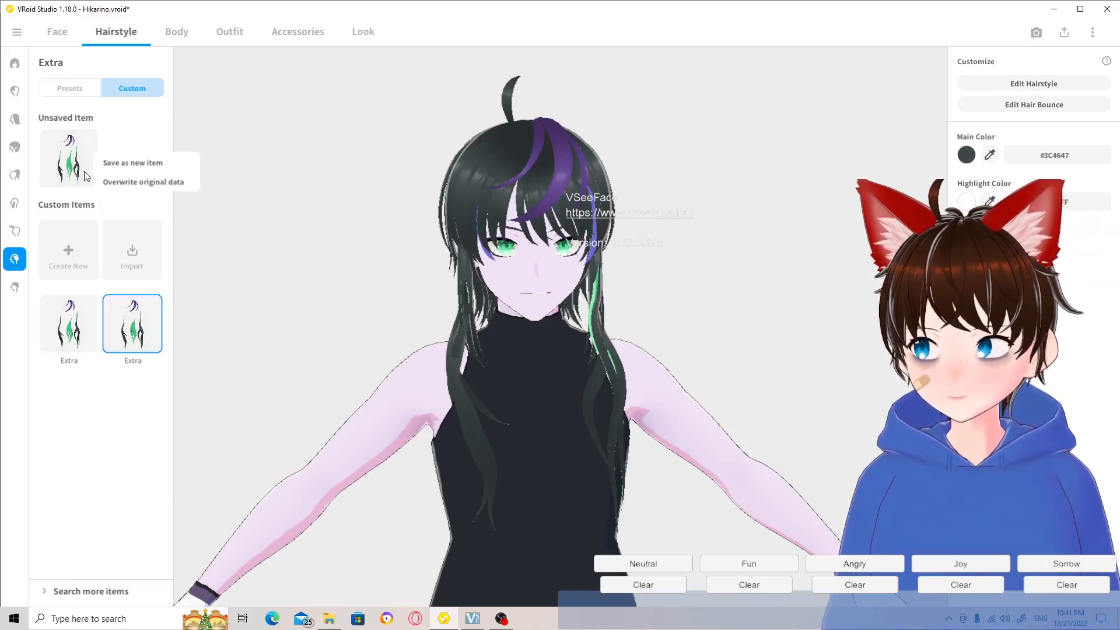
left_click(269, 142)
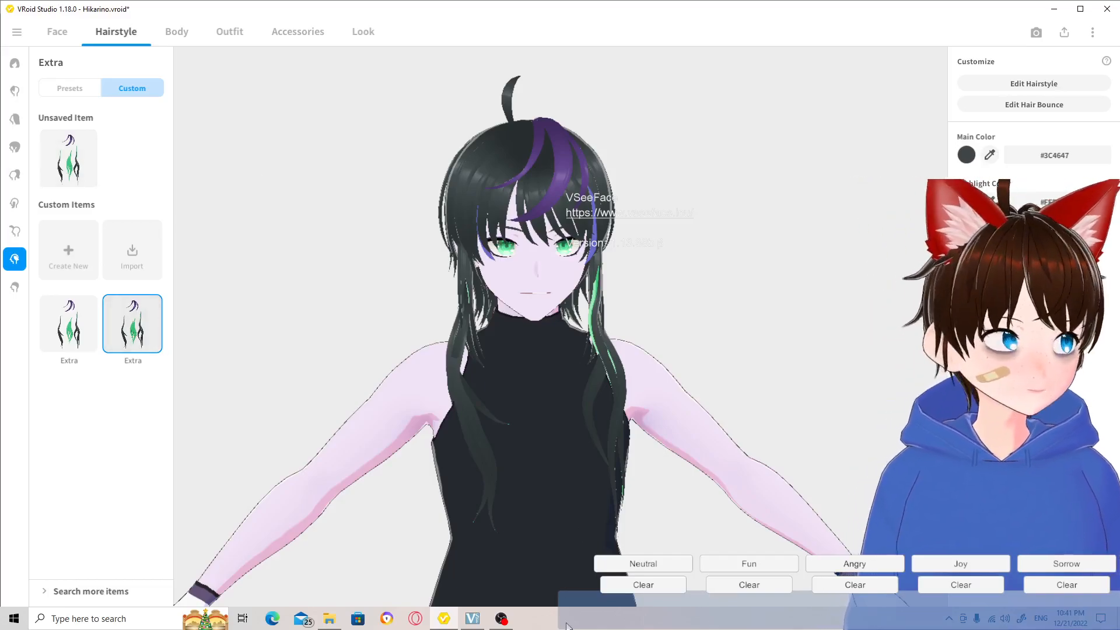
Switch to OBS Studio and move its window off the character's face, over the right half of the hairstyle view.
left_click(501, 619)
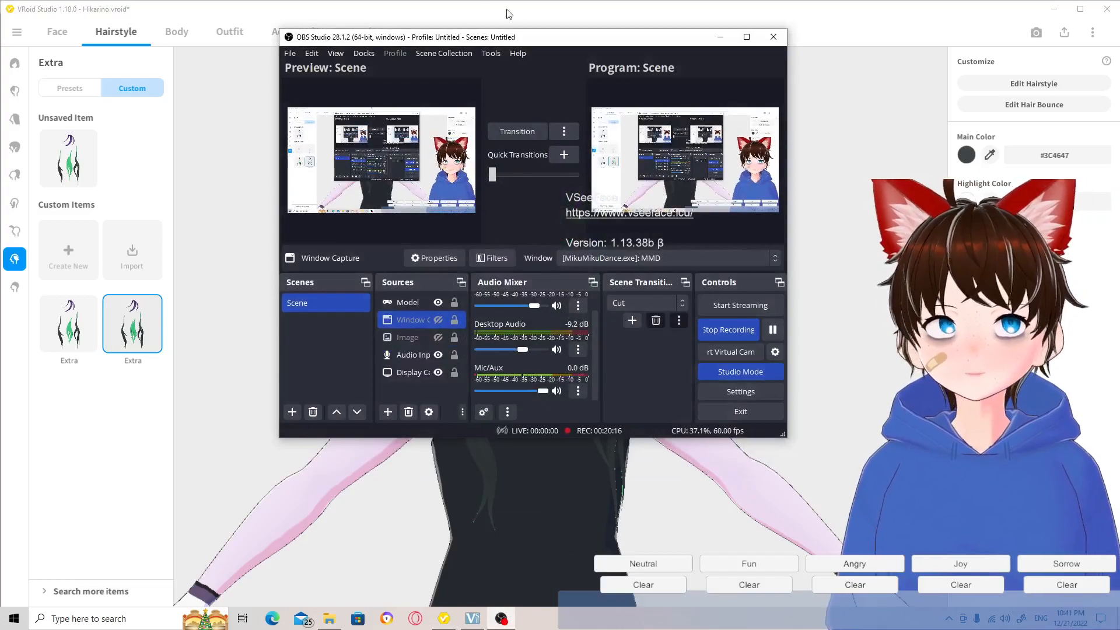
left_click_drag(467, 37, 830, 48)
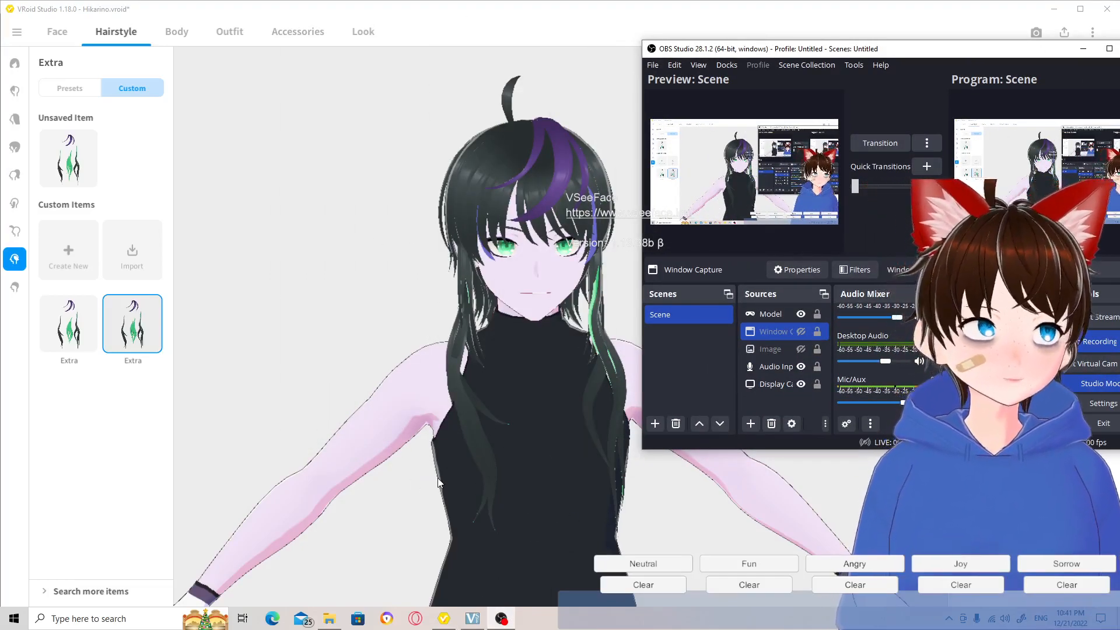
left_click_drag(898, 53, 791, 59)
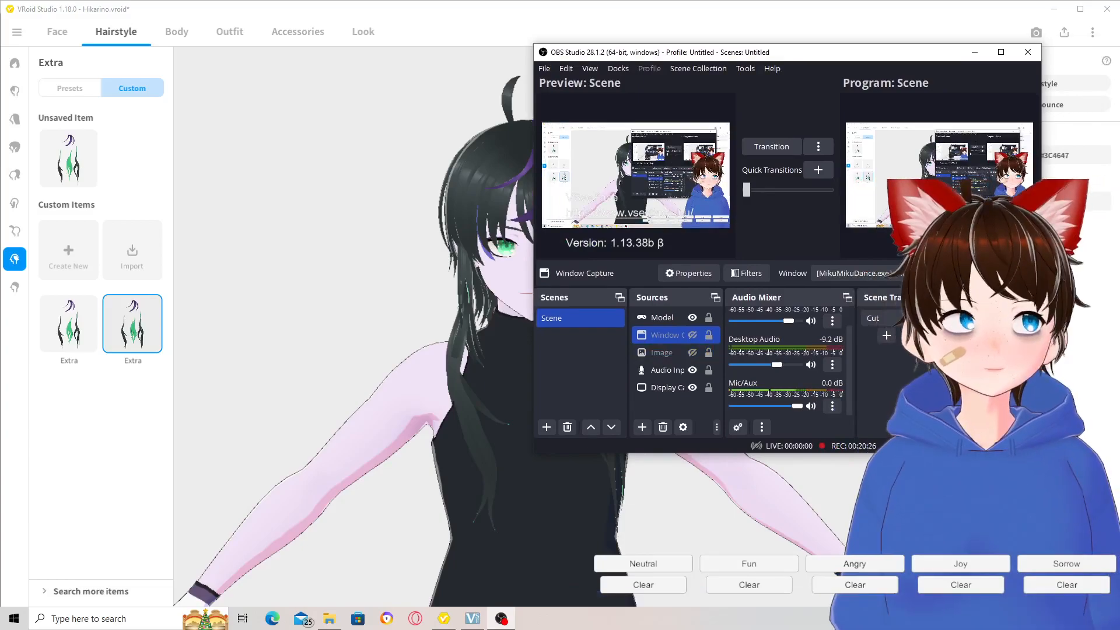
Check the fox-eared avatar in VSeeFace, then go back to VRoid Studio and bring OBS Studio up over it.
left_click(479, 625)
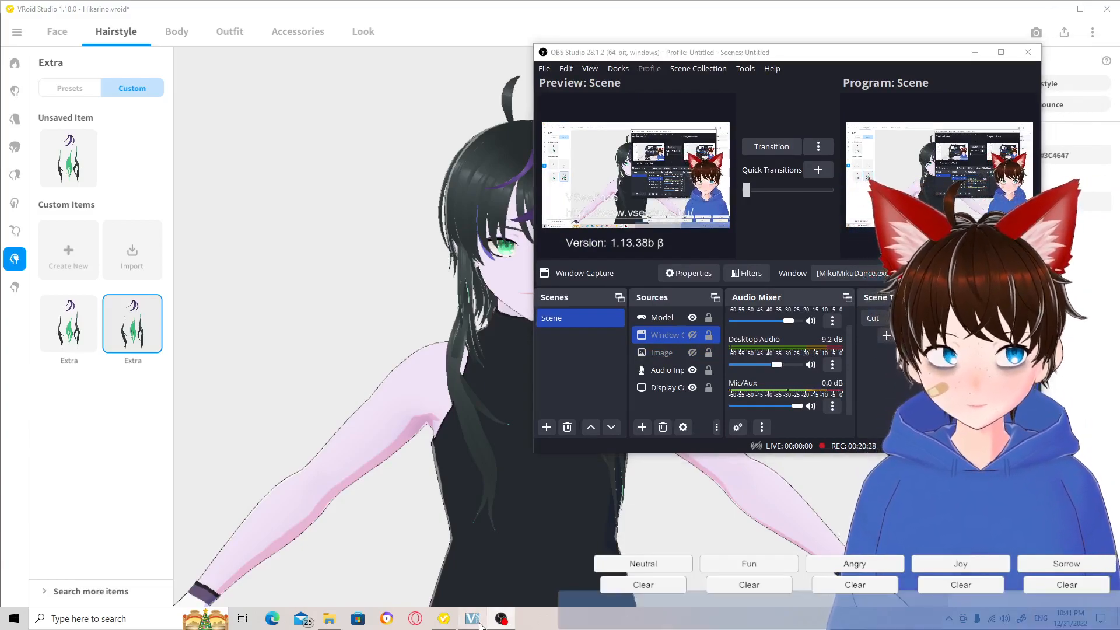
left_click(480, 624)
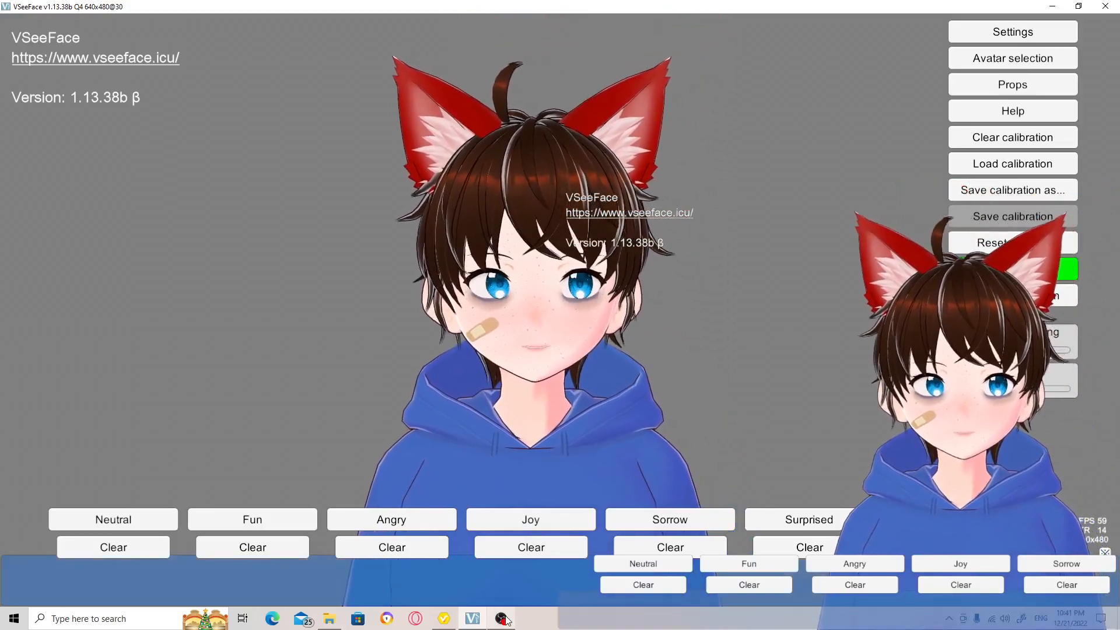
mouse_move(506, 621)
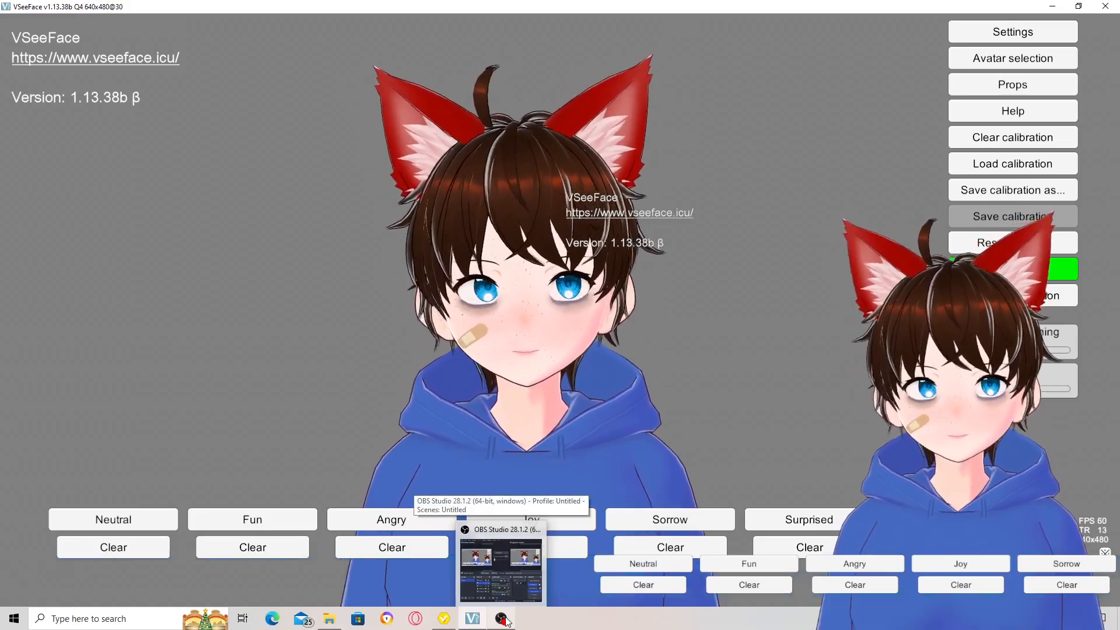
left_click(503, 619)
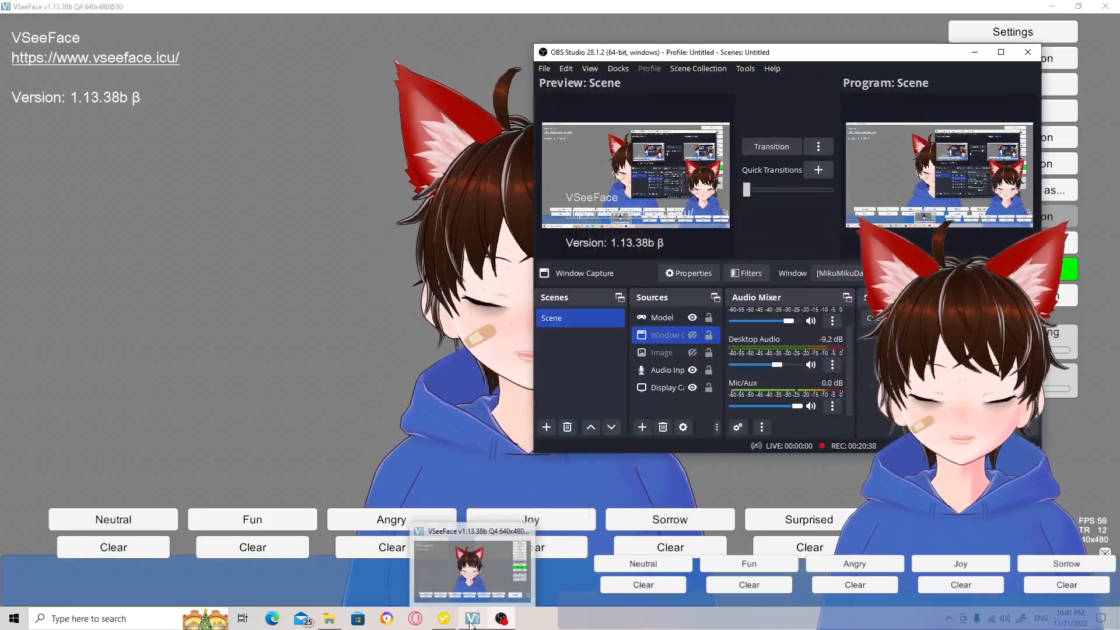
left_click(444, 619)
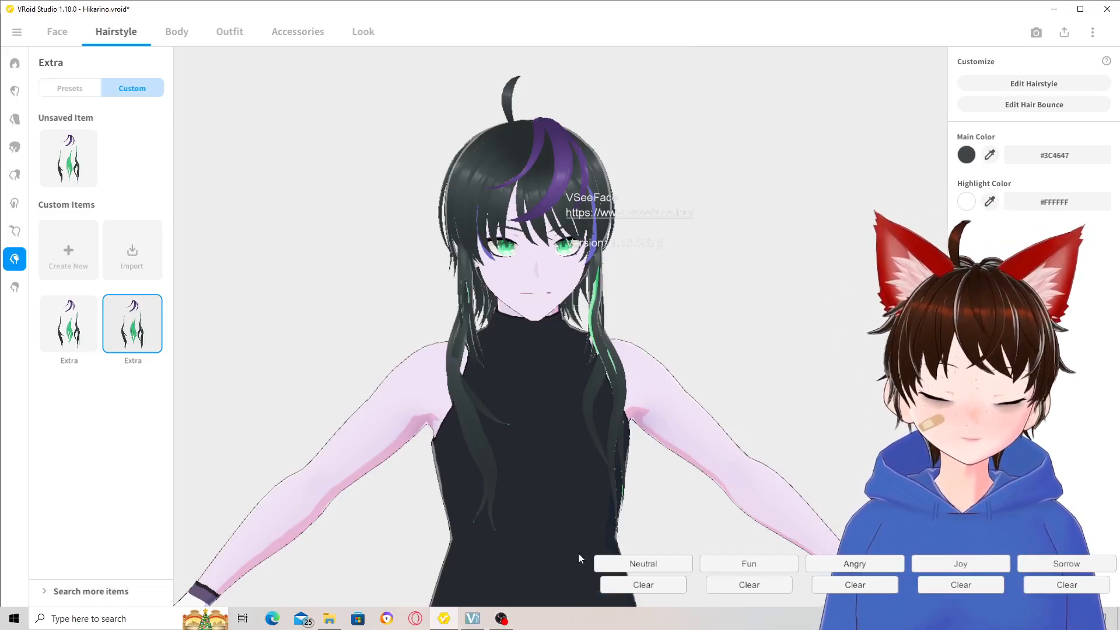
left_click(501, 619)
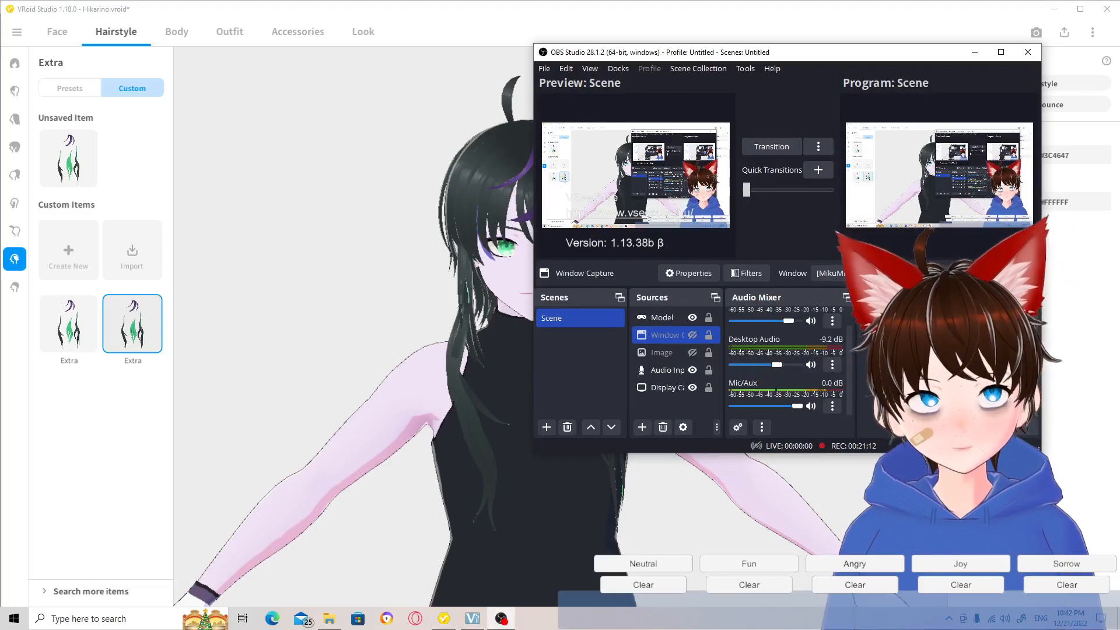